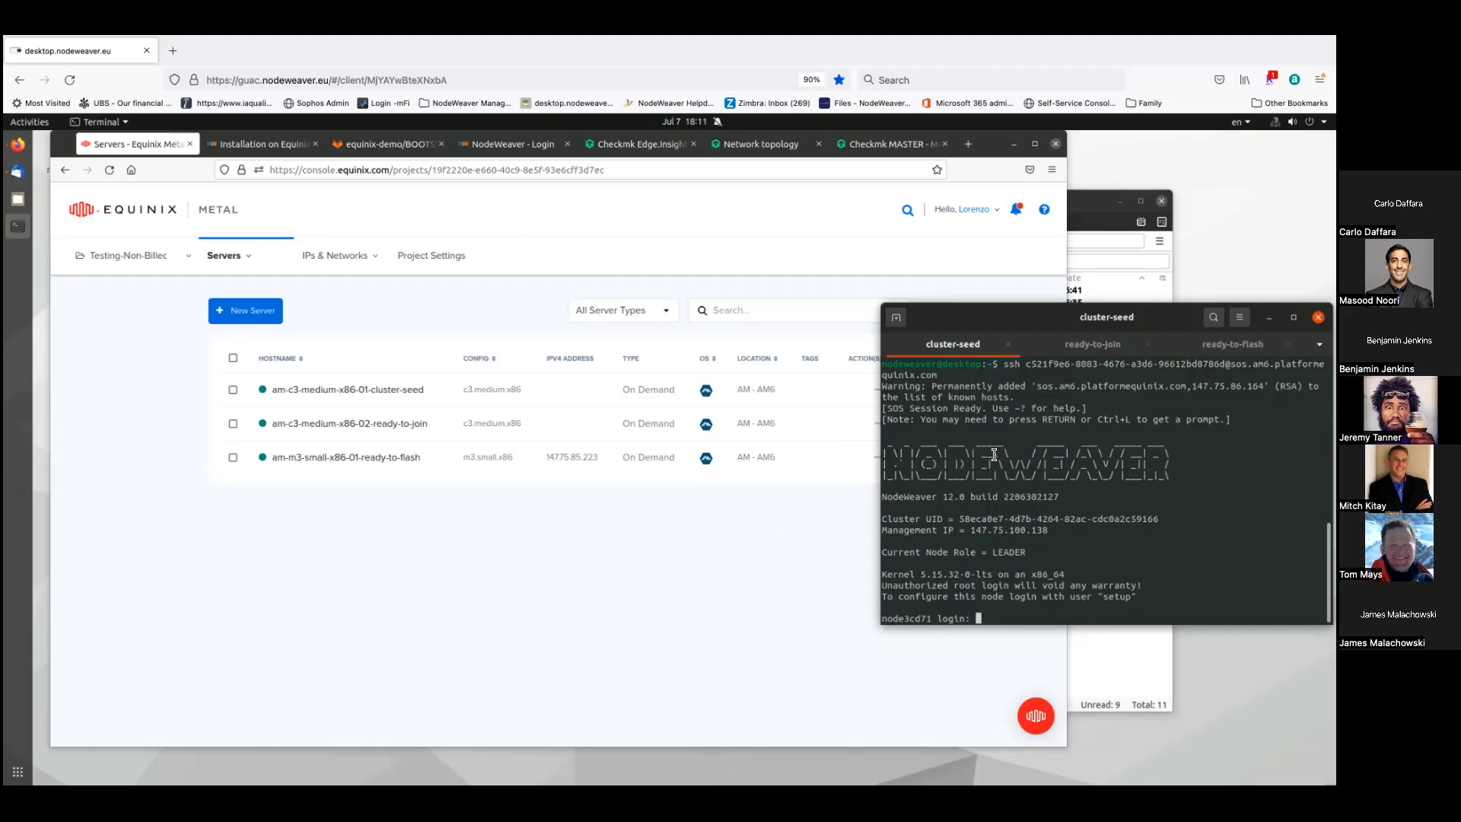
# - View the ready-to-join console and the ready-to-flash Alpine Linux 3.15 rescue login, then raise Firefox
pyautogui.click(1090, 345)
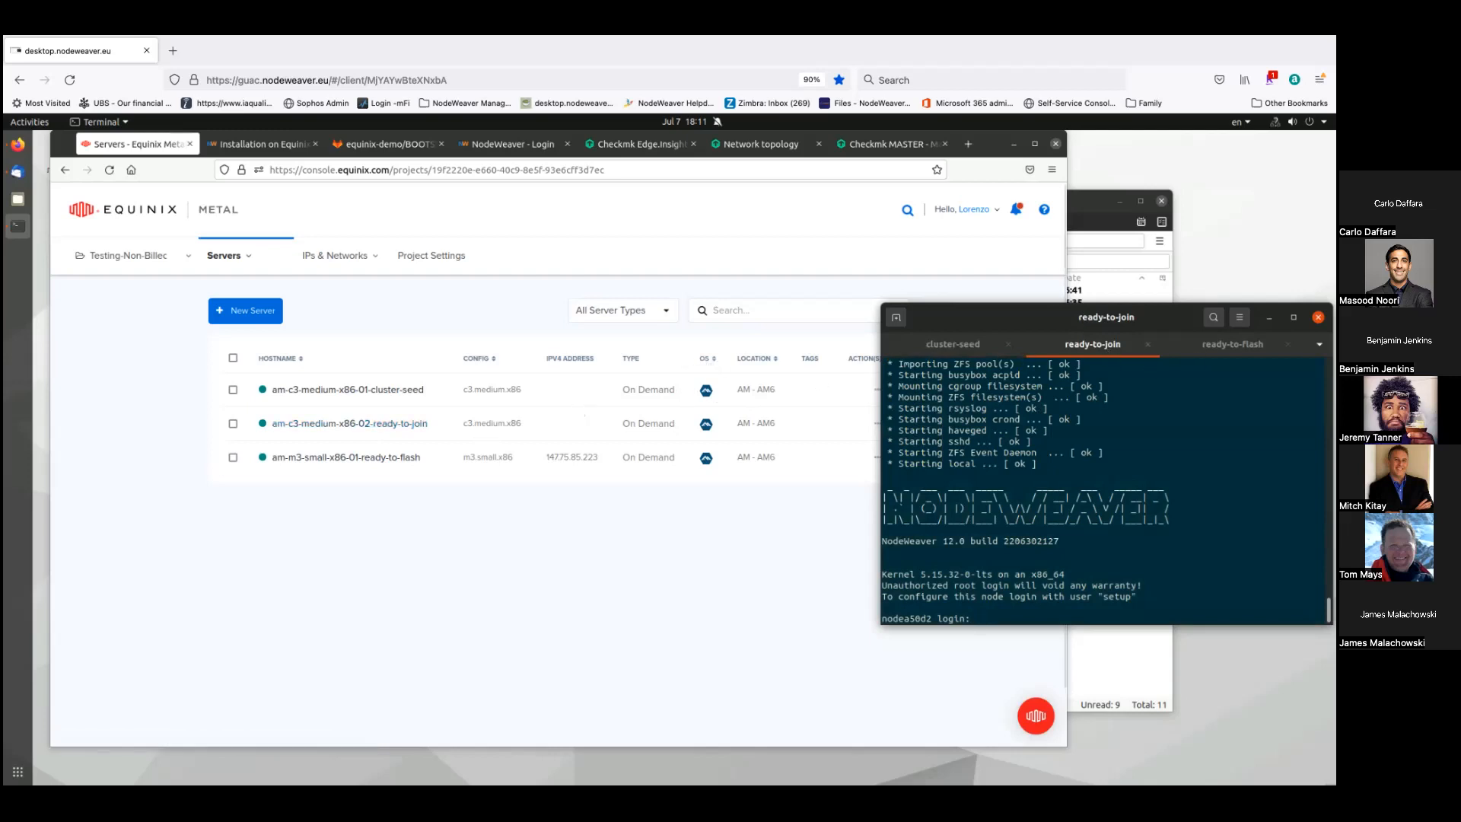
pyautogui.click(1232, 344)
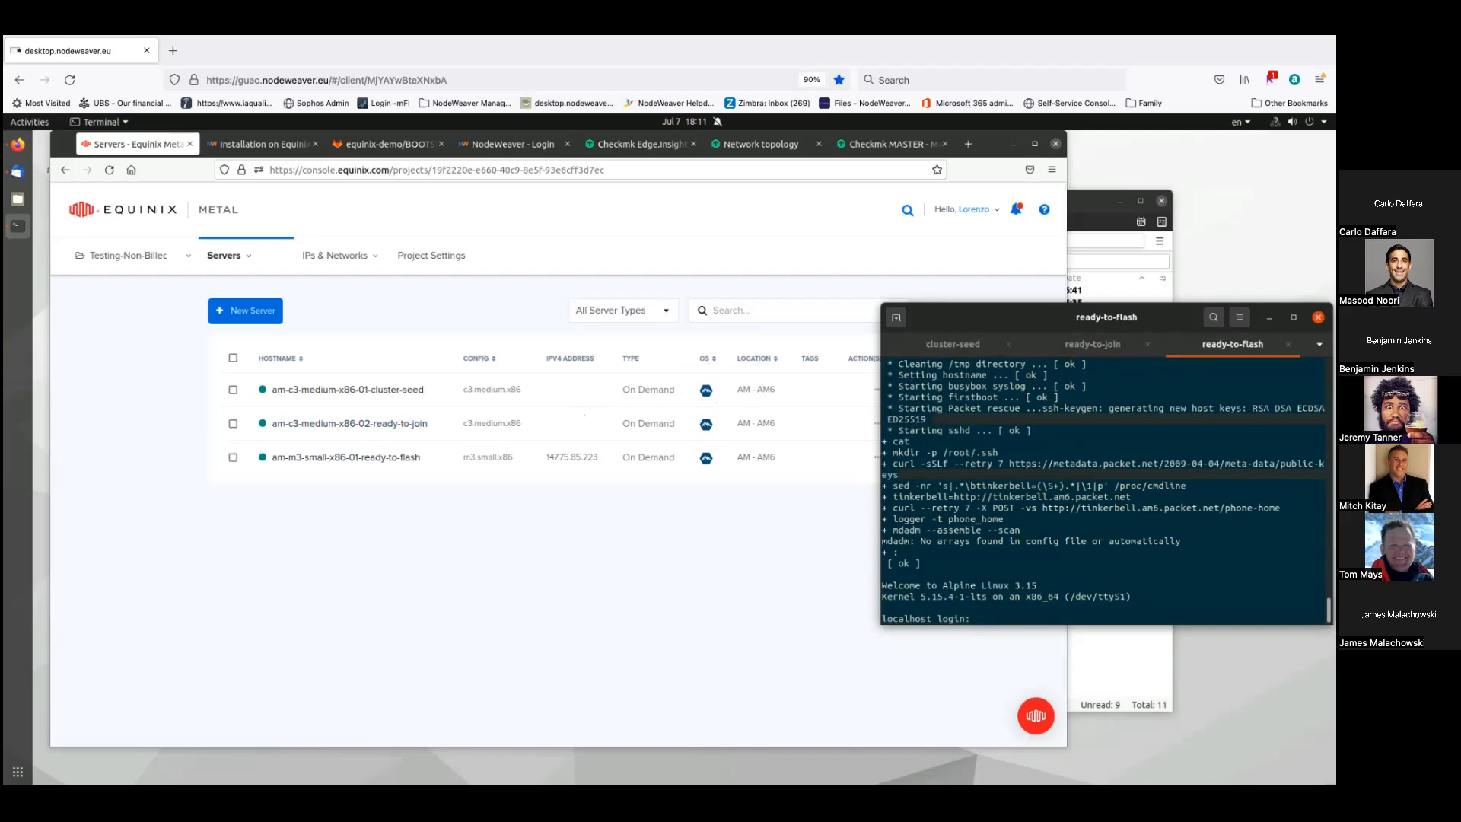
pyautogui.click(453, 627)
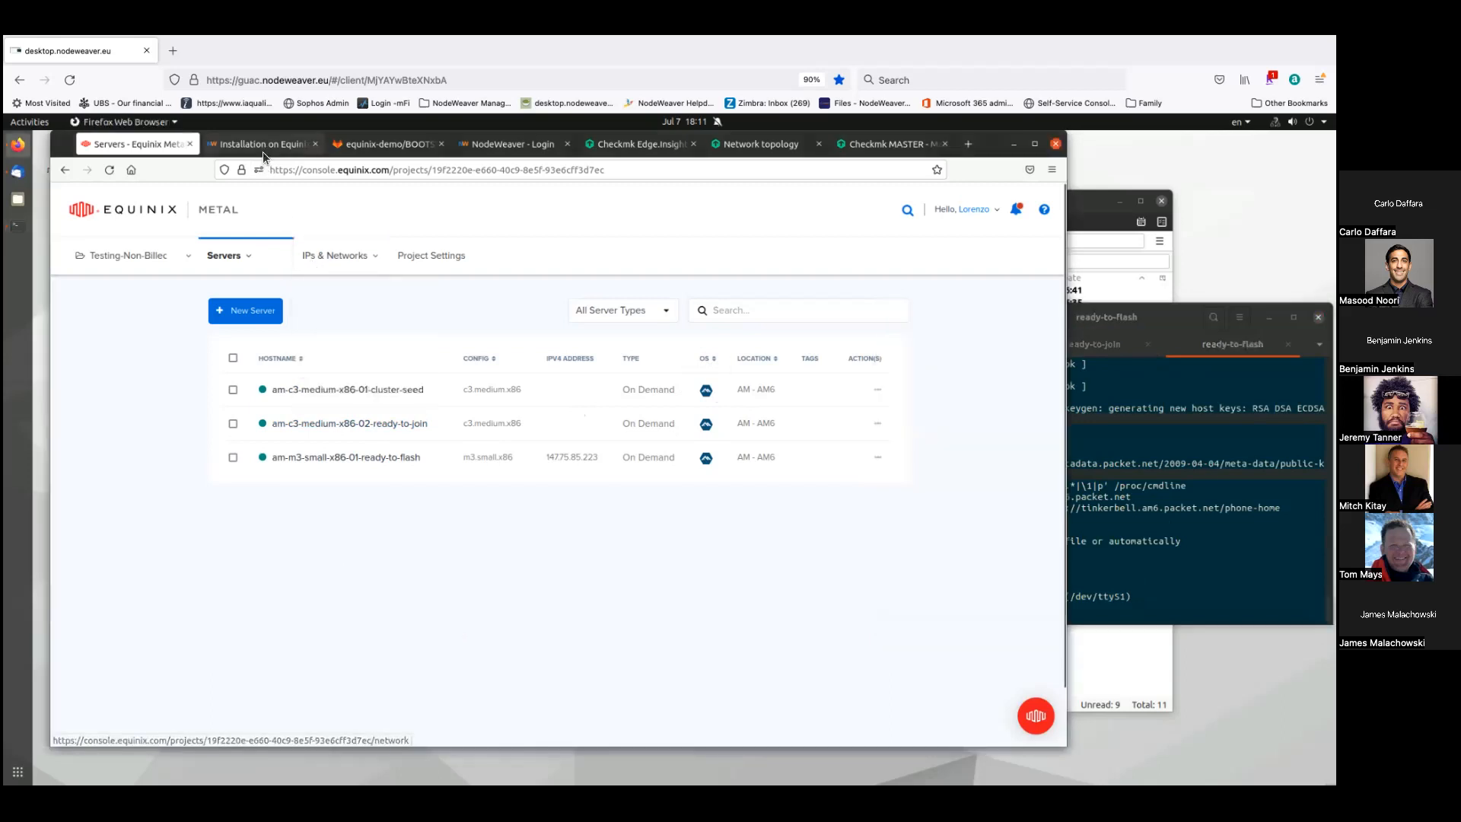
# - Copy the metal.sh install command from the 'Installation on an Equinix Metal instance' docs page
pyautogui.click(262, 147)
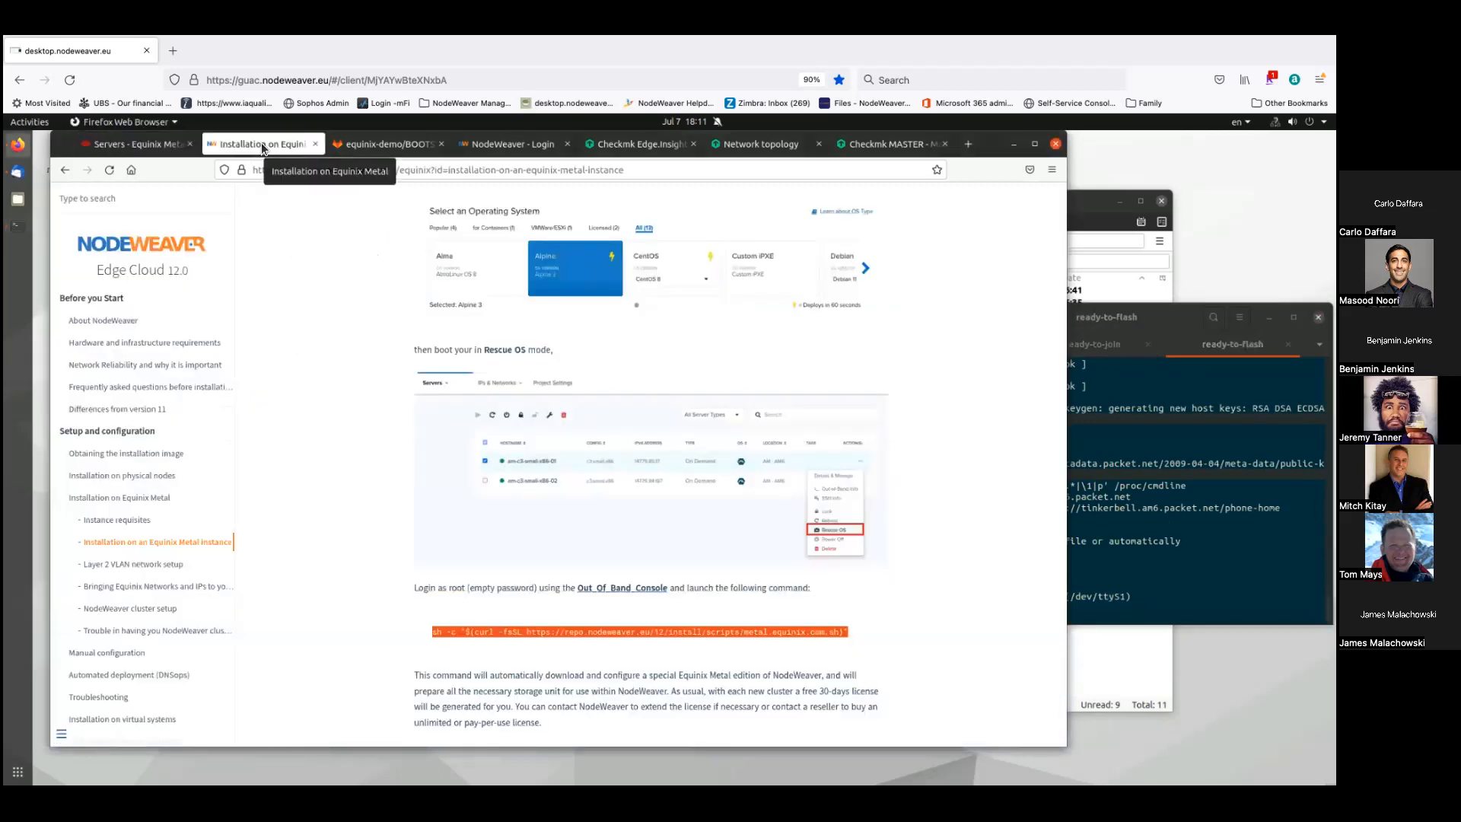
pyautogui.rightClick(494, 632)
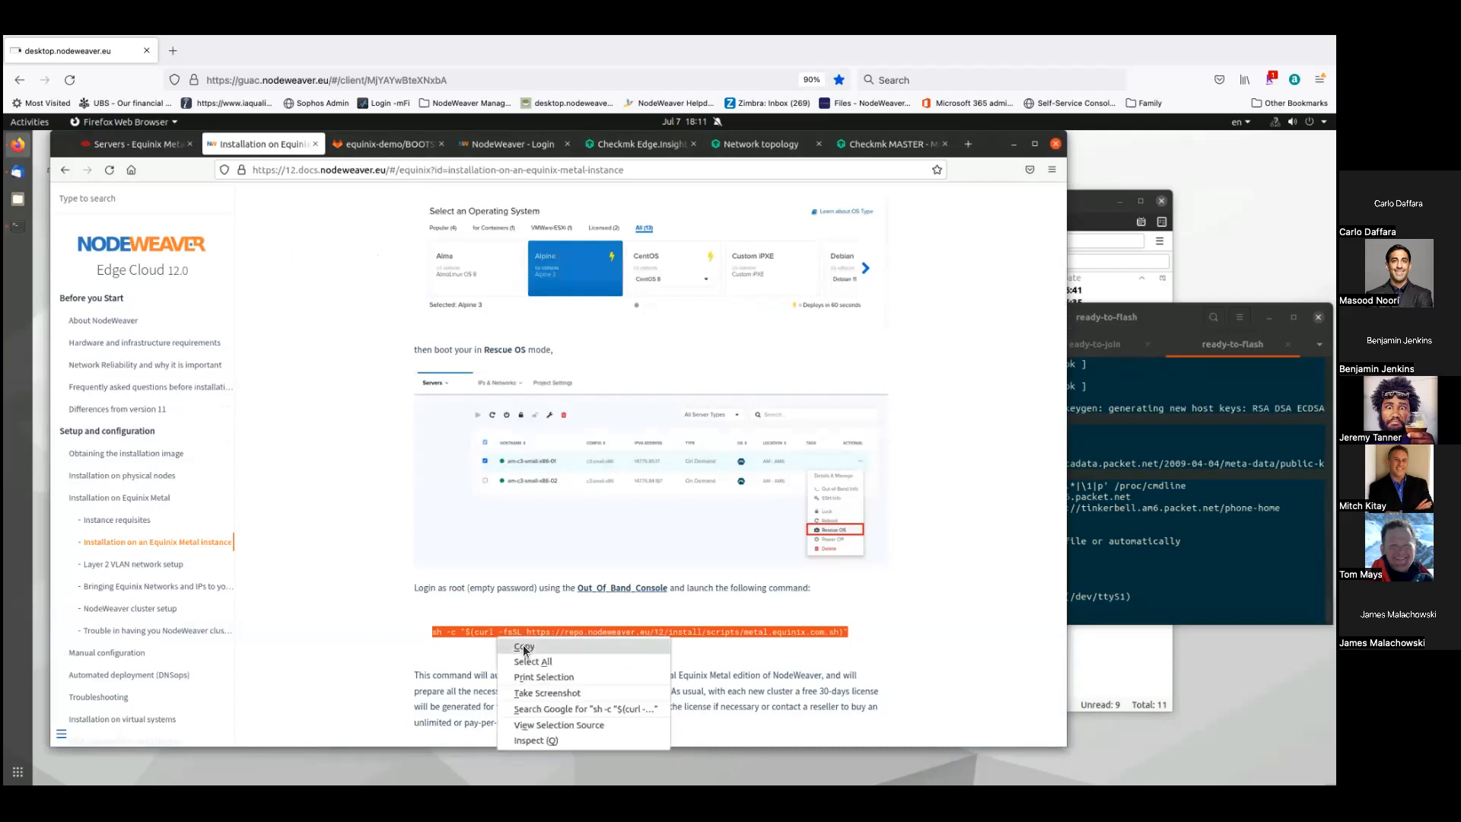
pyautogui.click(524, 648)
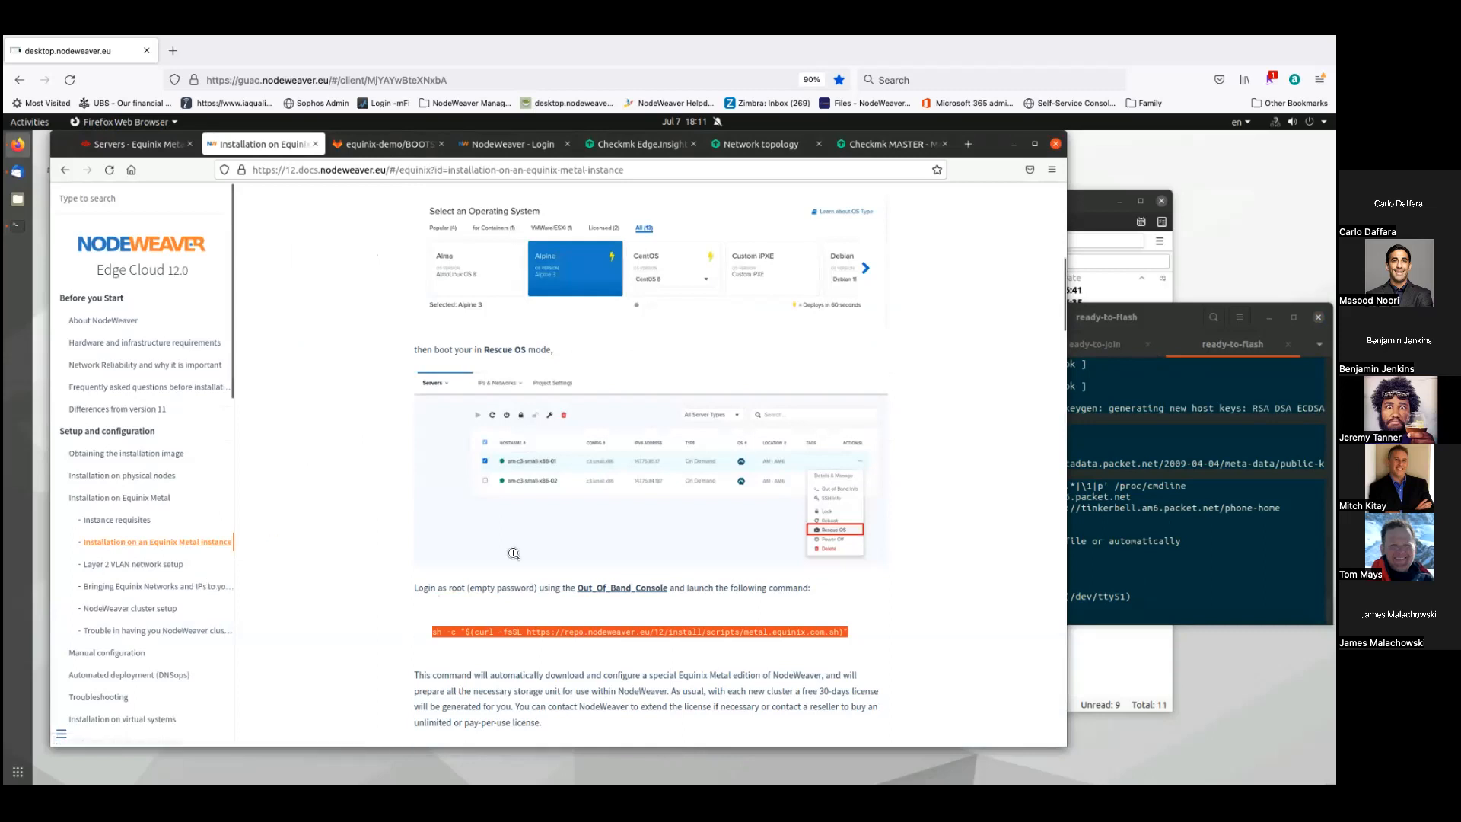
pyautogui.click(1177, 527)
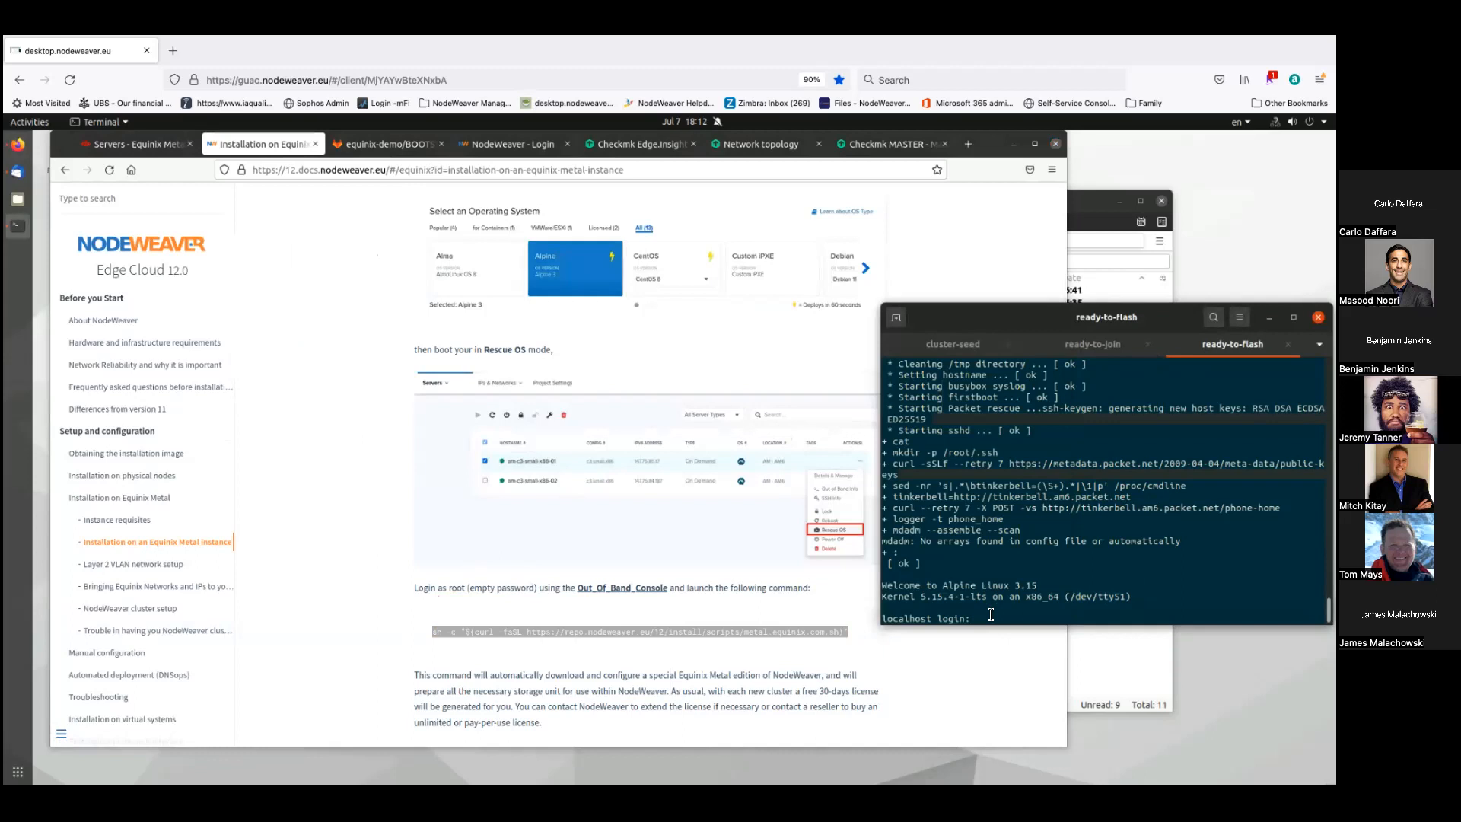
# - Log into the ready-to-flash rescue system as root and run the pasted curl install command
pyautogui.write('root')
pyautogui.press('Return')
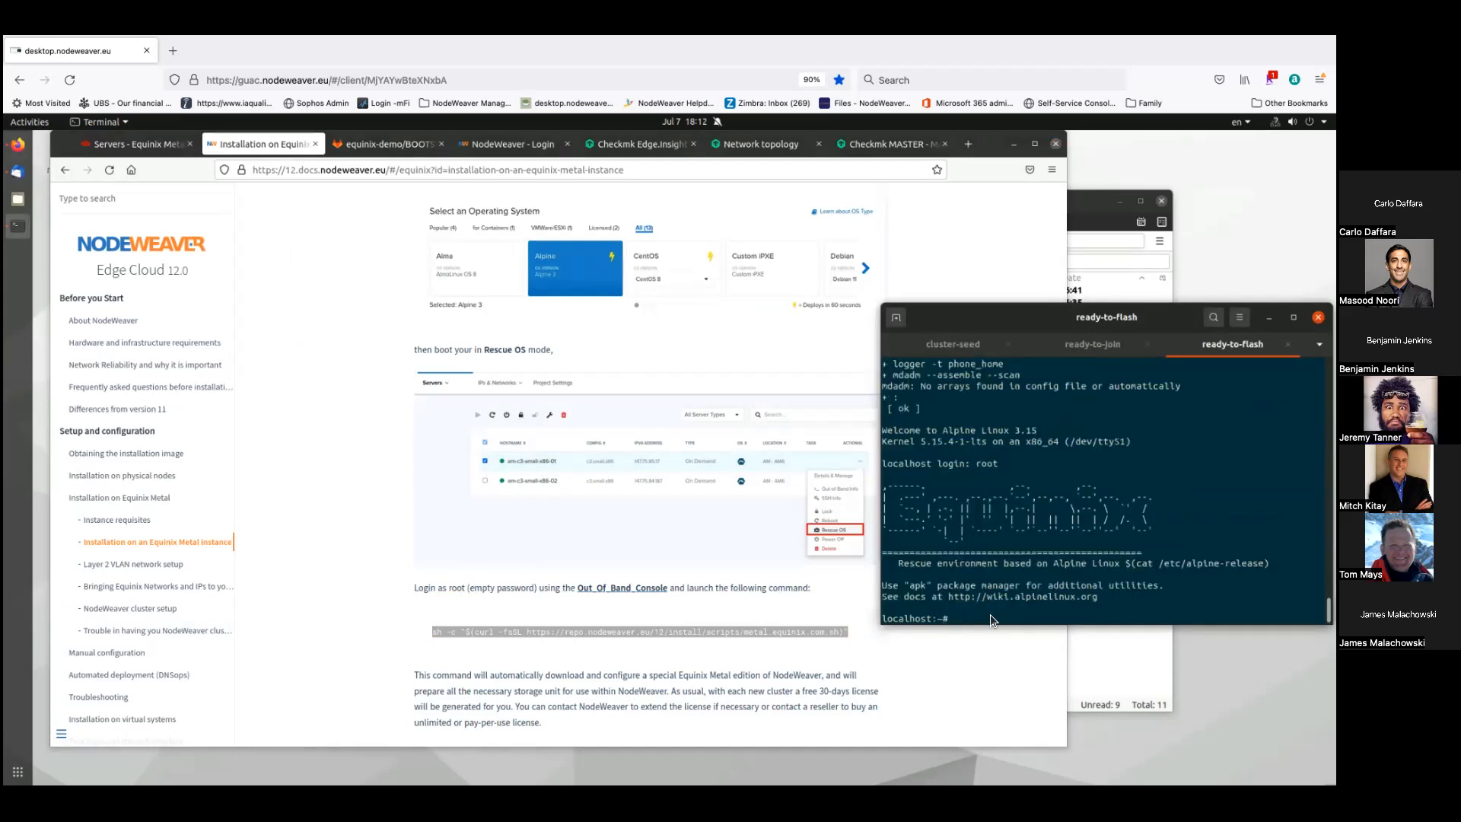
pyautogui.rightClick(989, 615)
pyautogui.click(1038, 656)
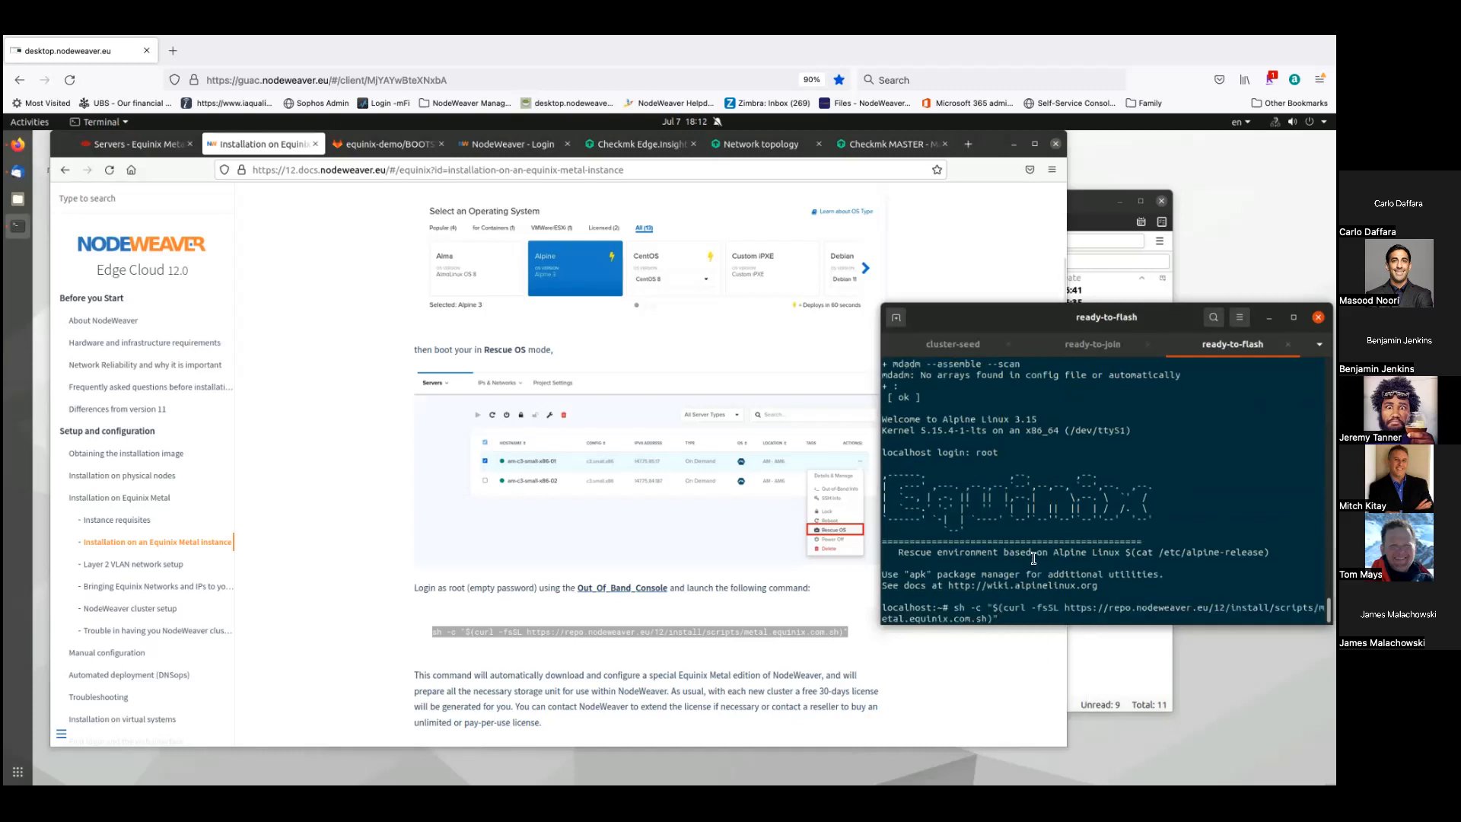
pyautogui.press('Return')
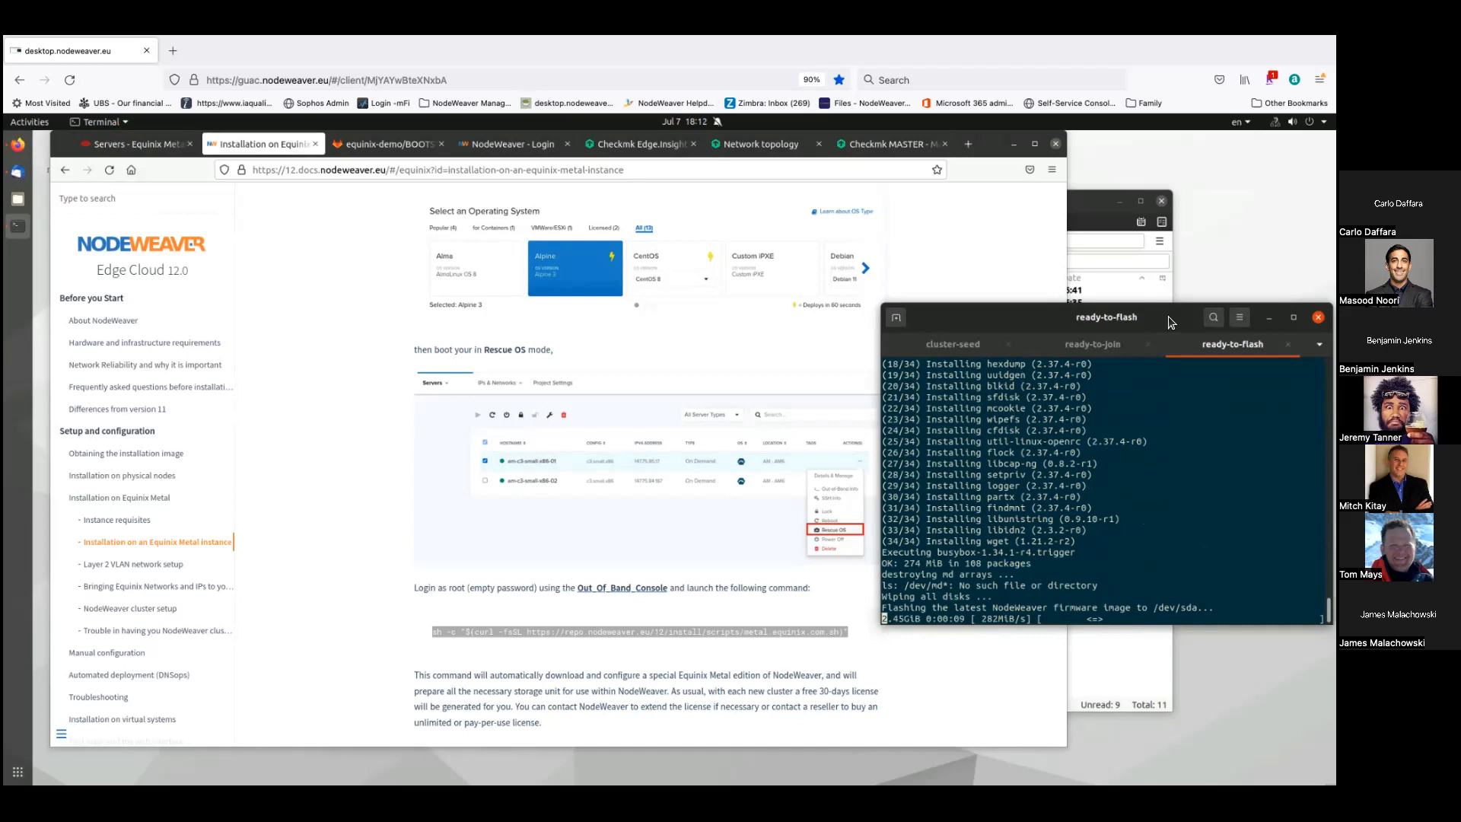
# - Check the ready-to-join console, then show the Equinix Metal server list in Firefox
pyautogui.click(1102, 343)
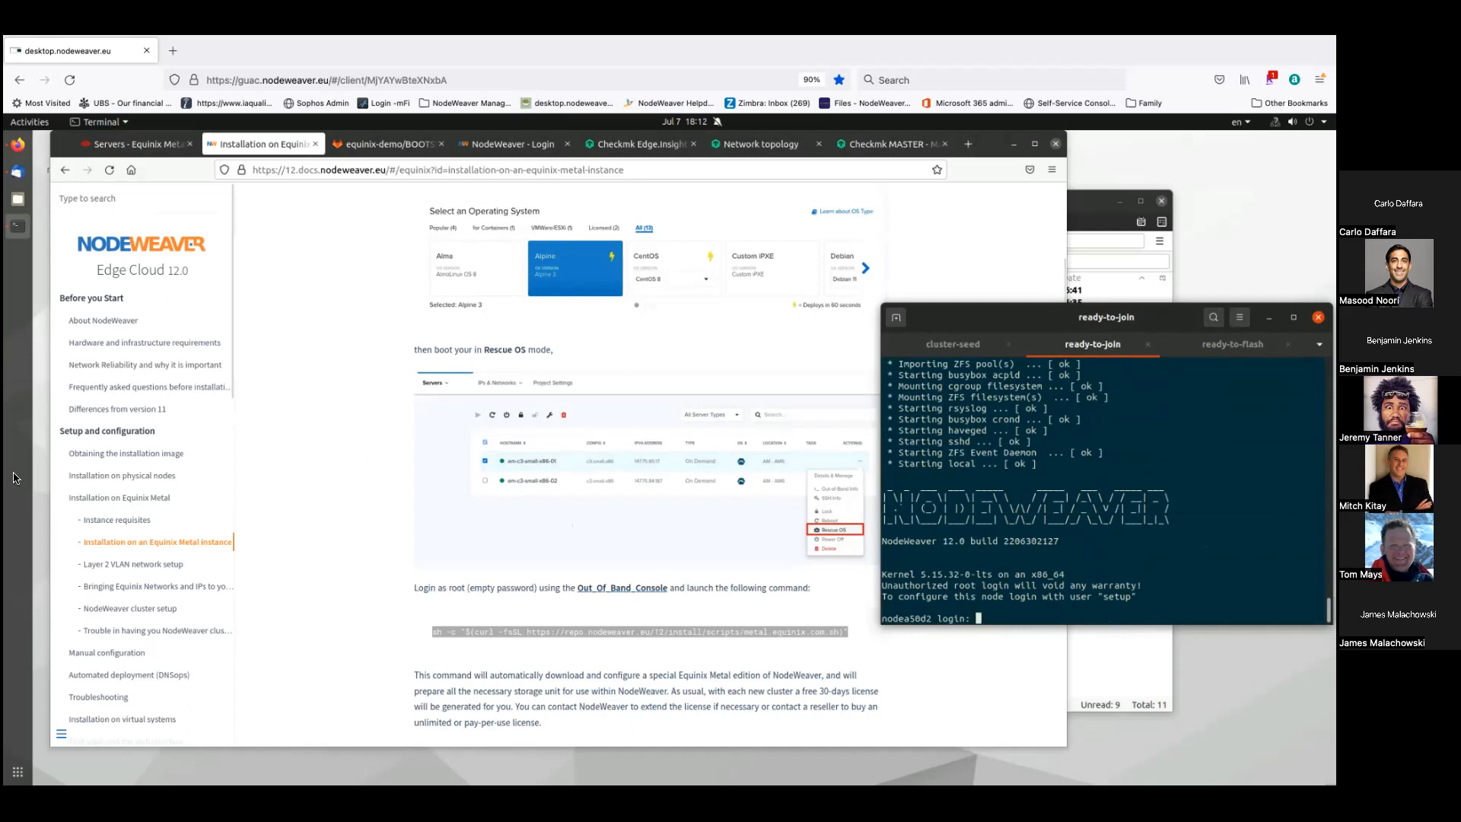
pyautogui.click(368, 522)
pyautogui.click(134, 149)
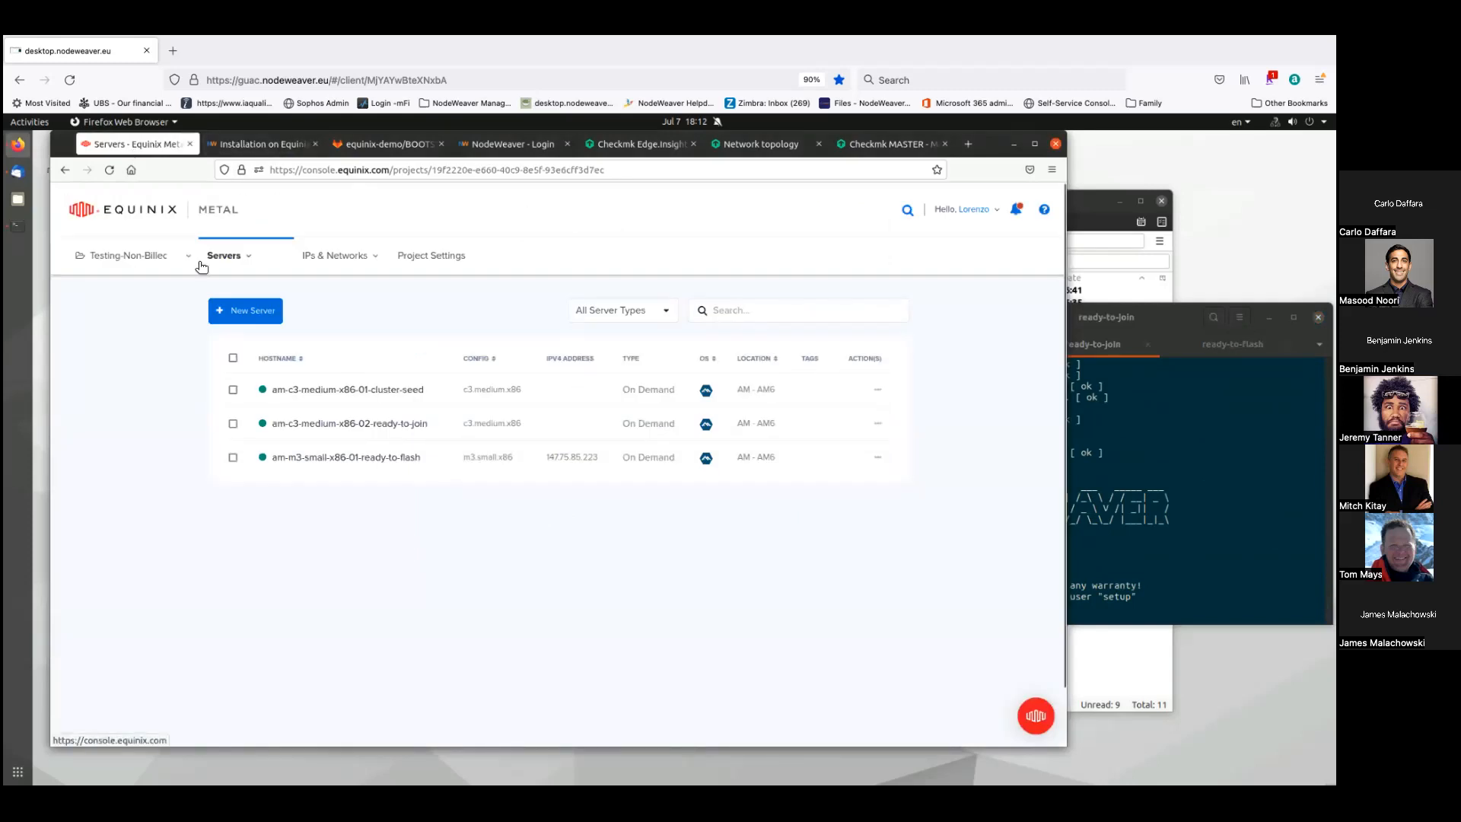
# - Copy IP block 147.75.100.136/29 from the Metal Gateway page, widening the IP Block and Usable IPs columns
pyautogui.moveTo(333, 253)
pyautogui.click(329, 393)
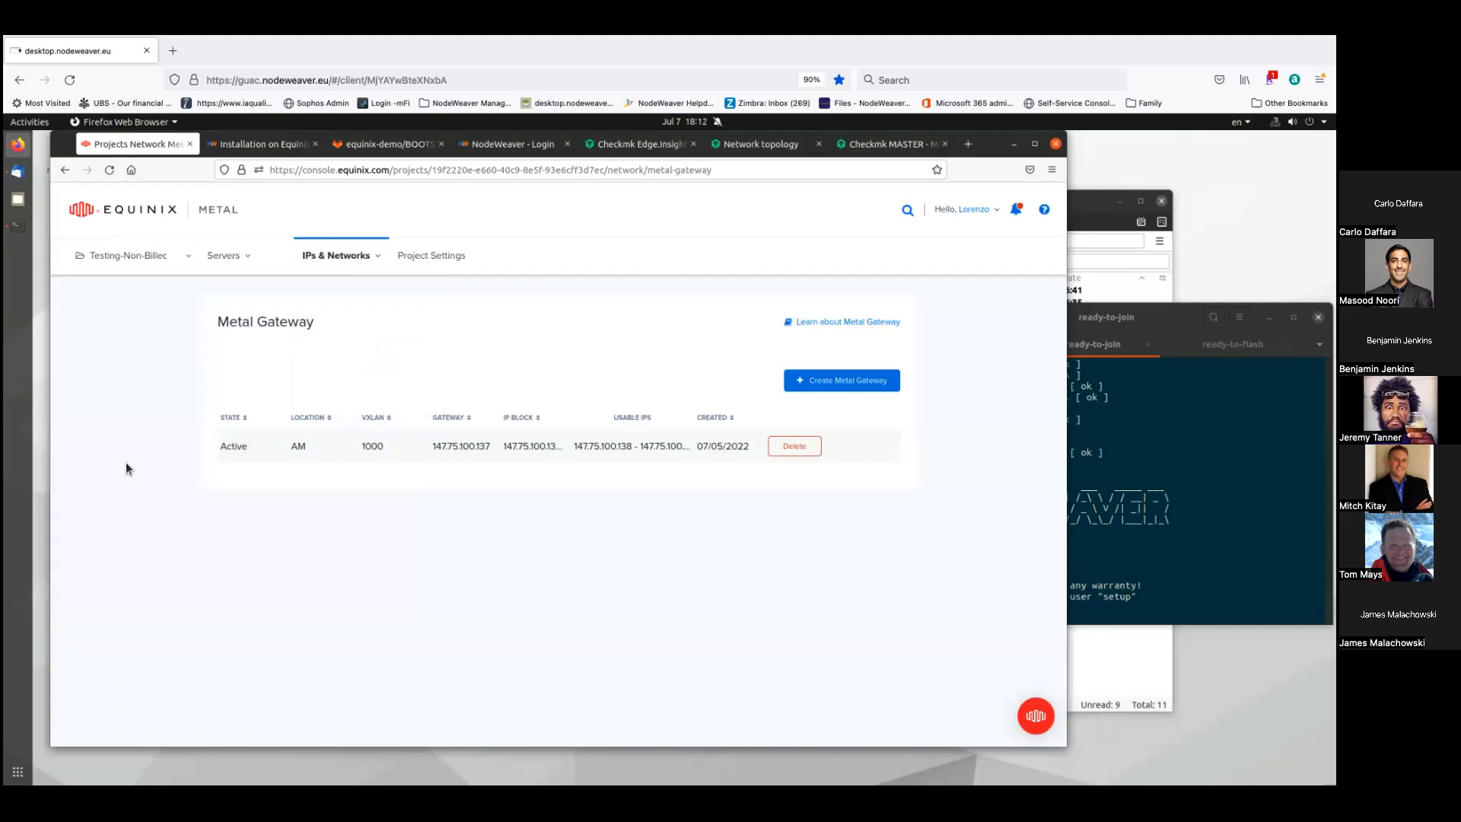
pyautogui.moveTo(568, 420); pyautogui.dragTo(607, 417)
pyautogui.doubleClick(517, 444)
pyautogui.hotkey('ctrl', 'c')
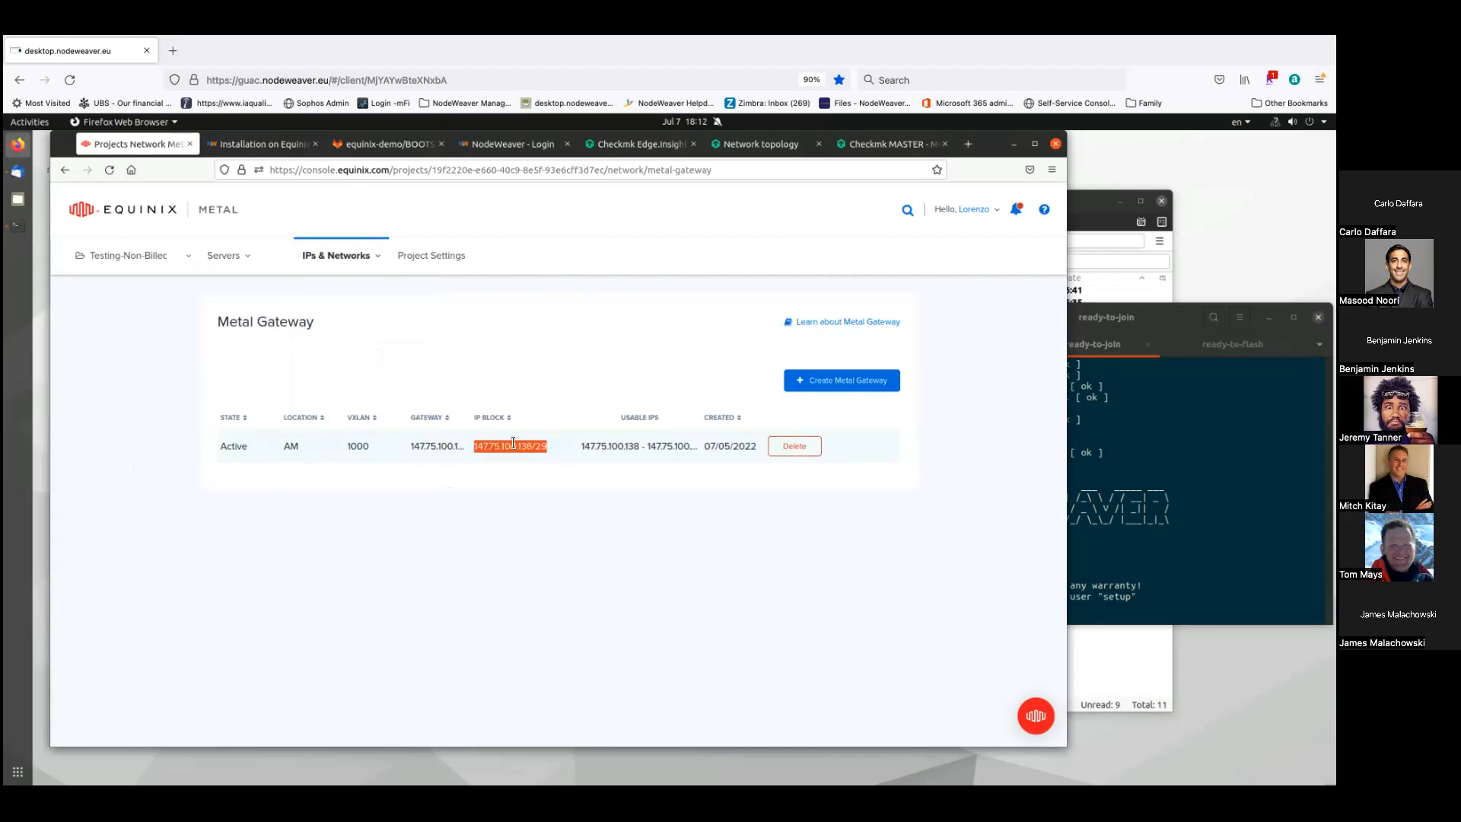
pyautogui.rightClick(505, 445)
pyautogui.click(532, 457)
pyautogui.moveTo(698, 420); pyautogui.dragTo(728, 422)
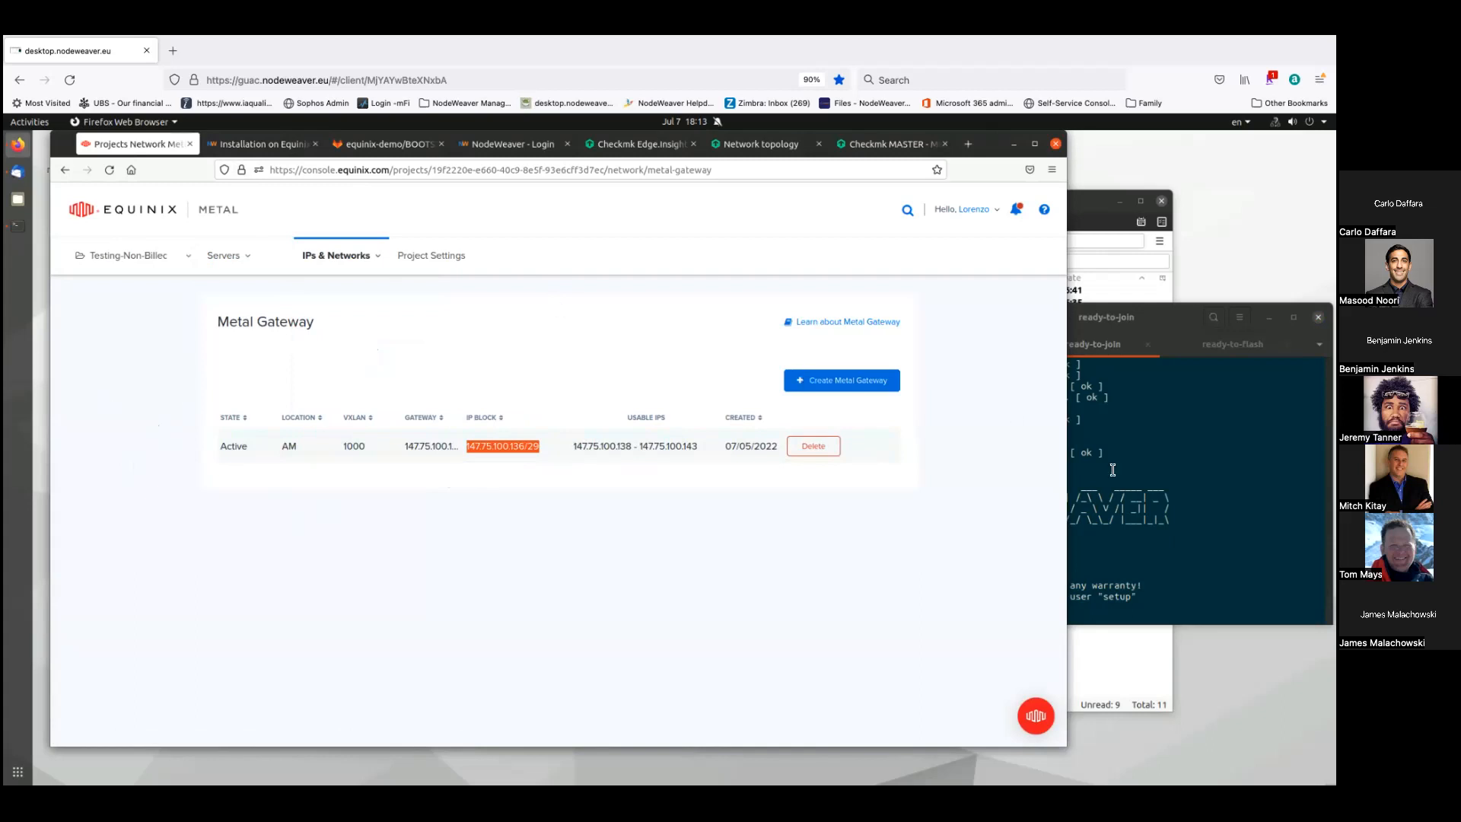
pyautogui.click(1193, 453)
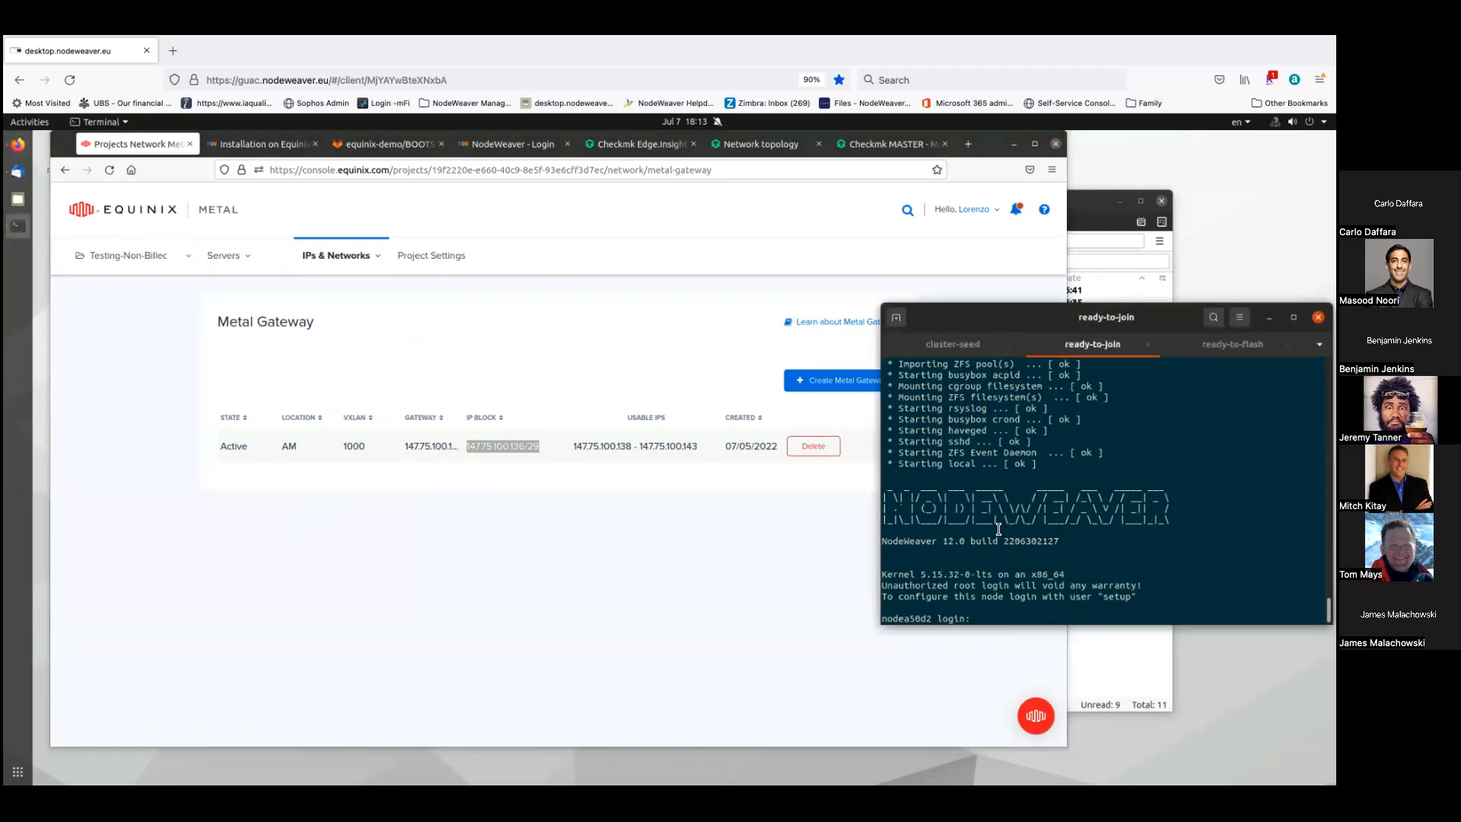
# - Log into the ready-to-join node as setup and accept the NodeWeaver license agreement
pyautogui.write('setup')
pyautogui.press('Return')
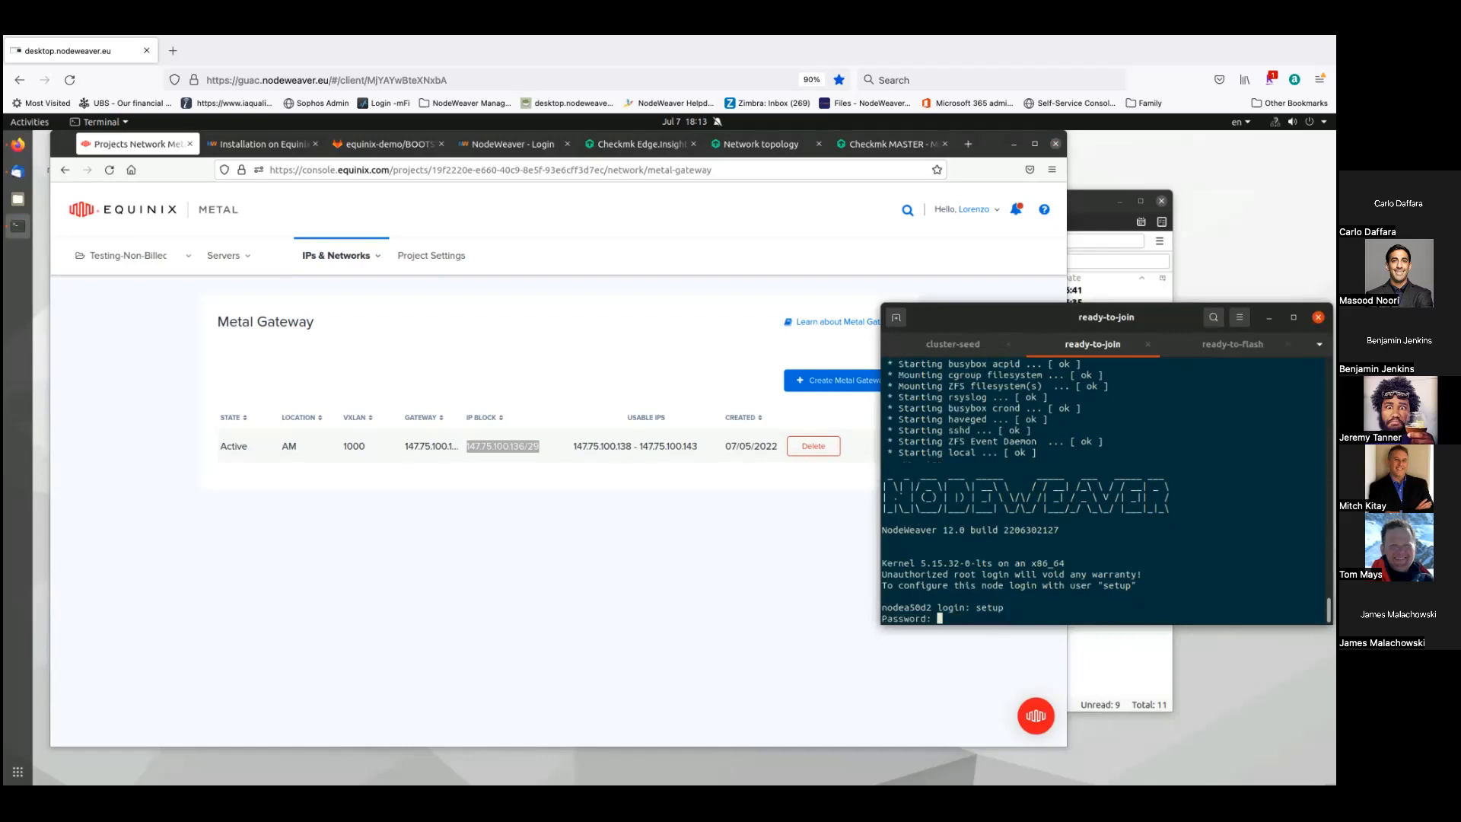
pyautogui.press('Return')
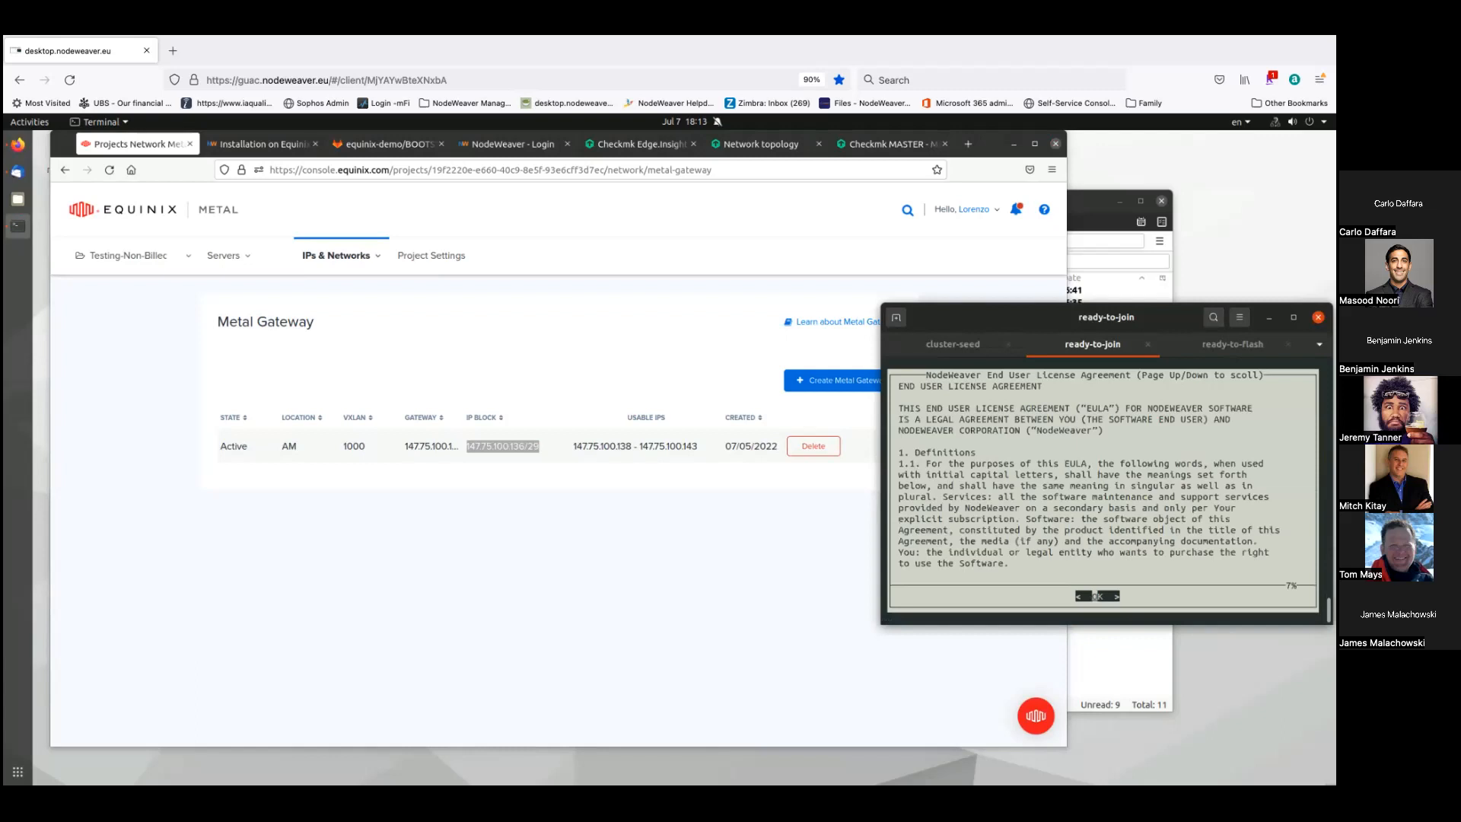
pyautogui.press('Return')
pyautogui.press('Return')
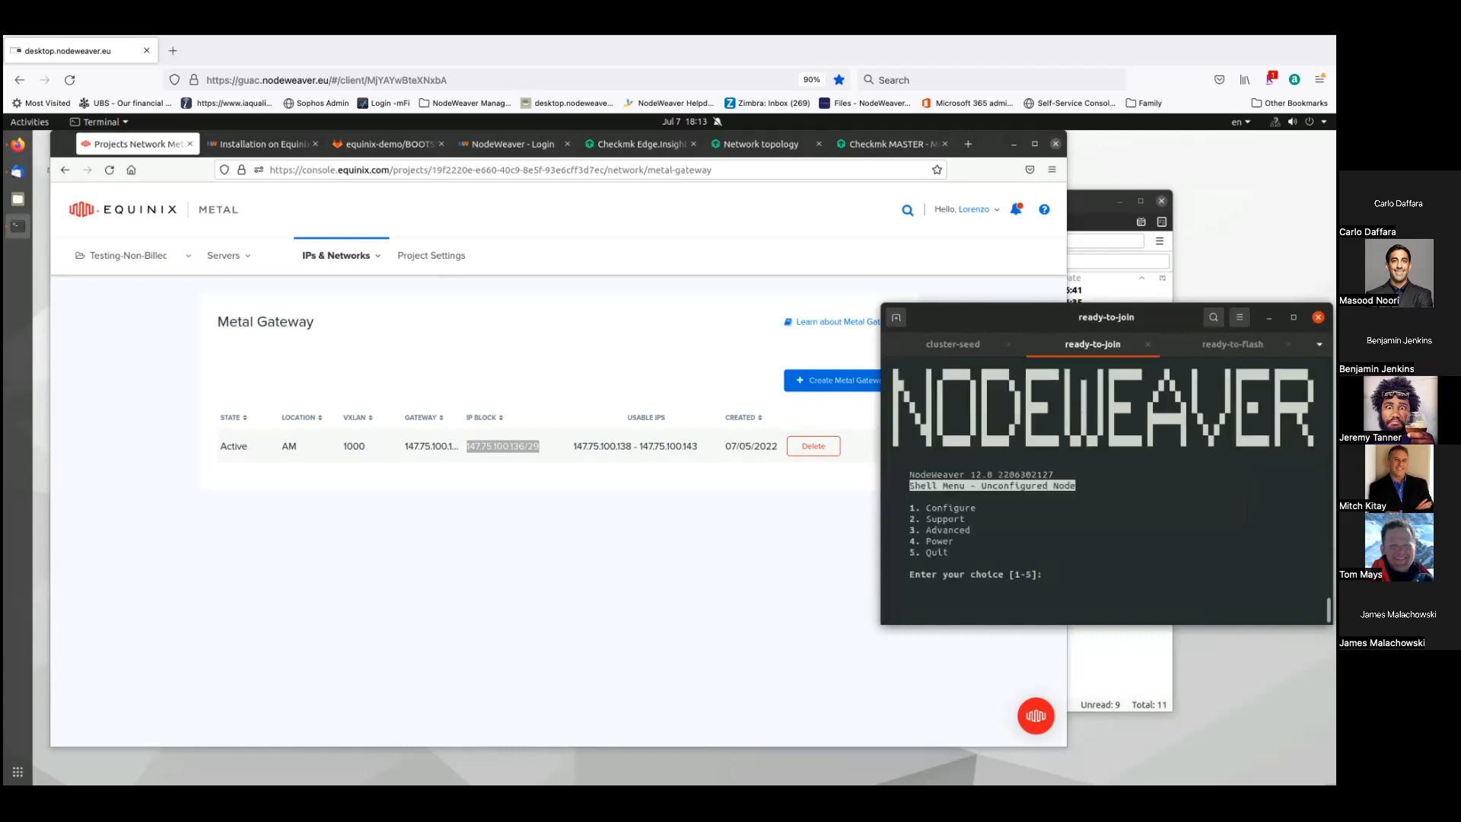
# - Configure this host with IP block 147.75.100.136/29 to join, then view cluster-seed's console
pyautogui.write('1')
pyautogui.press('Return')
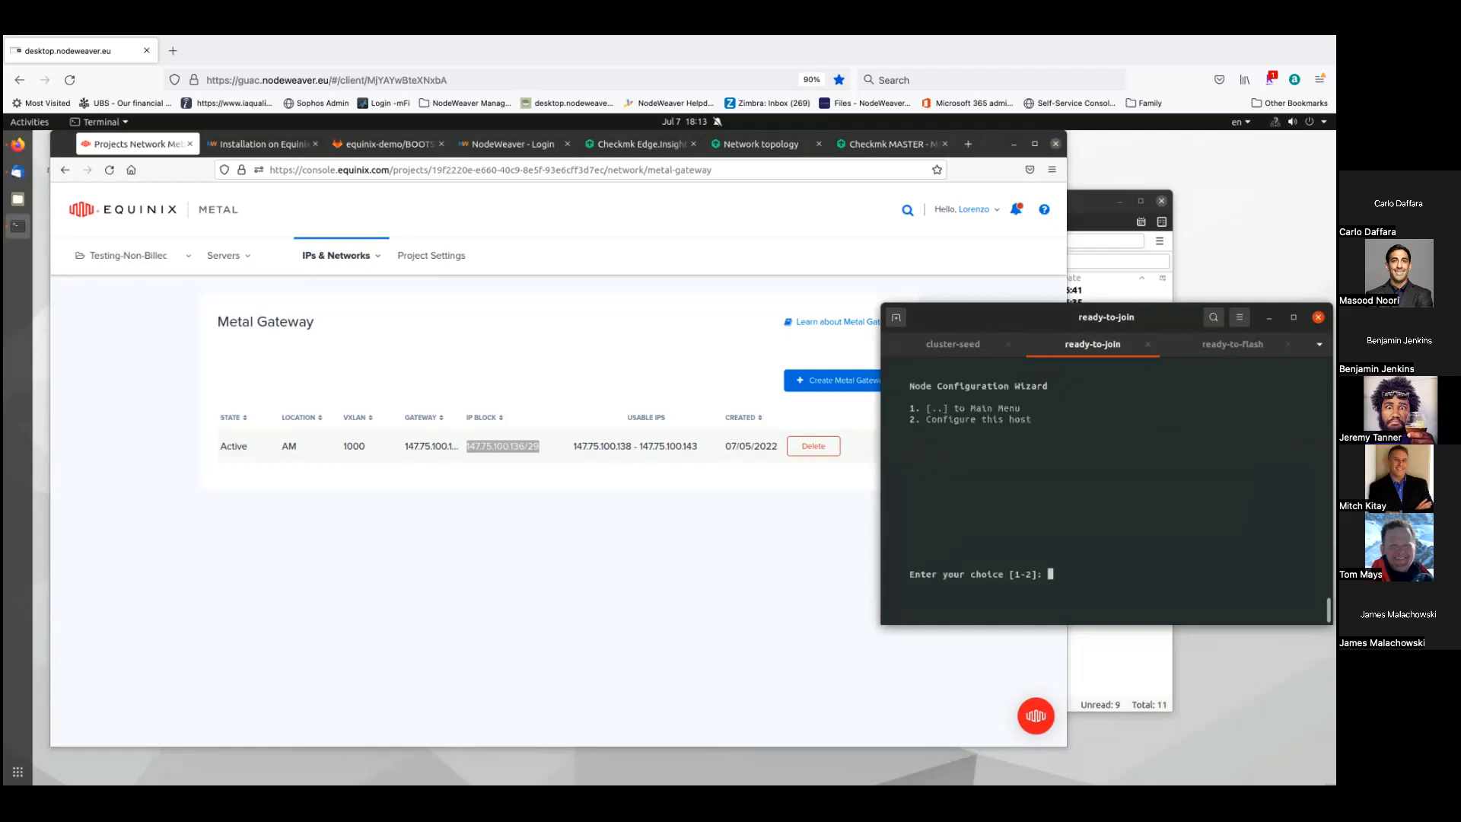
pyautogui.write('2')
pyautogui.press('Return')
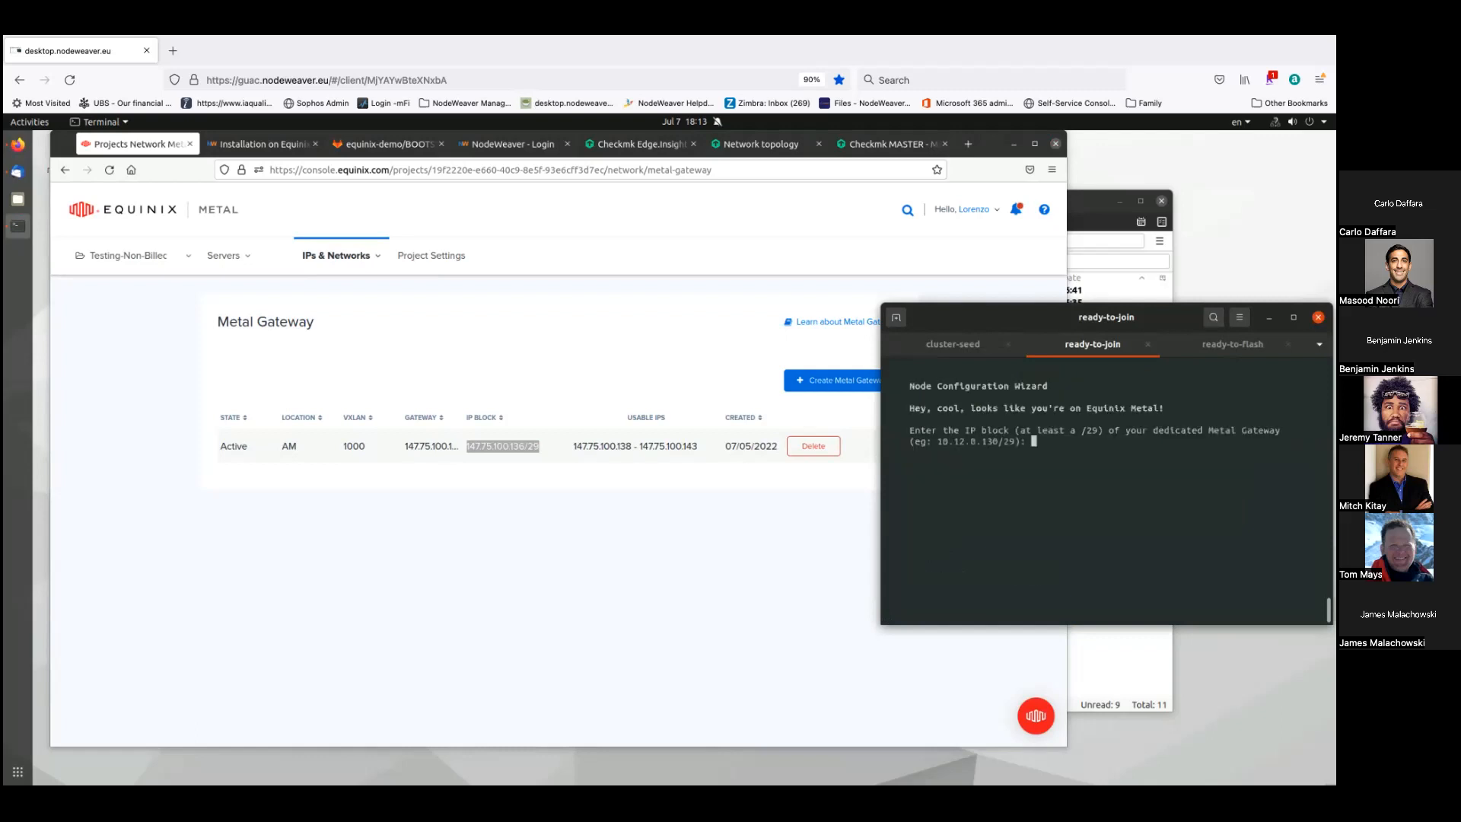
pyautogui.rightClick(1067, 455)
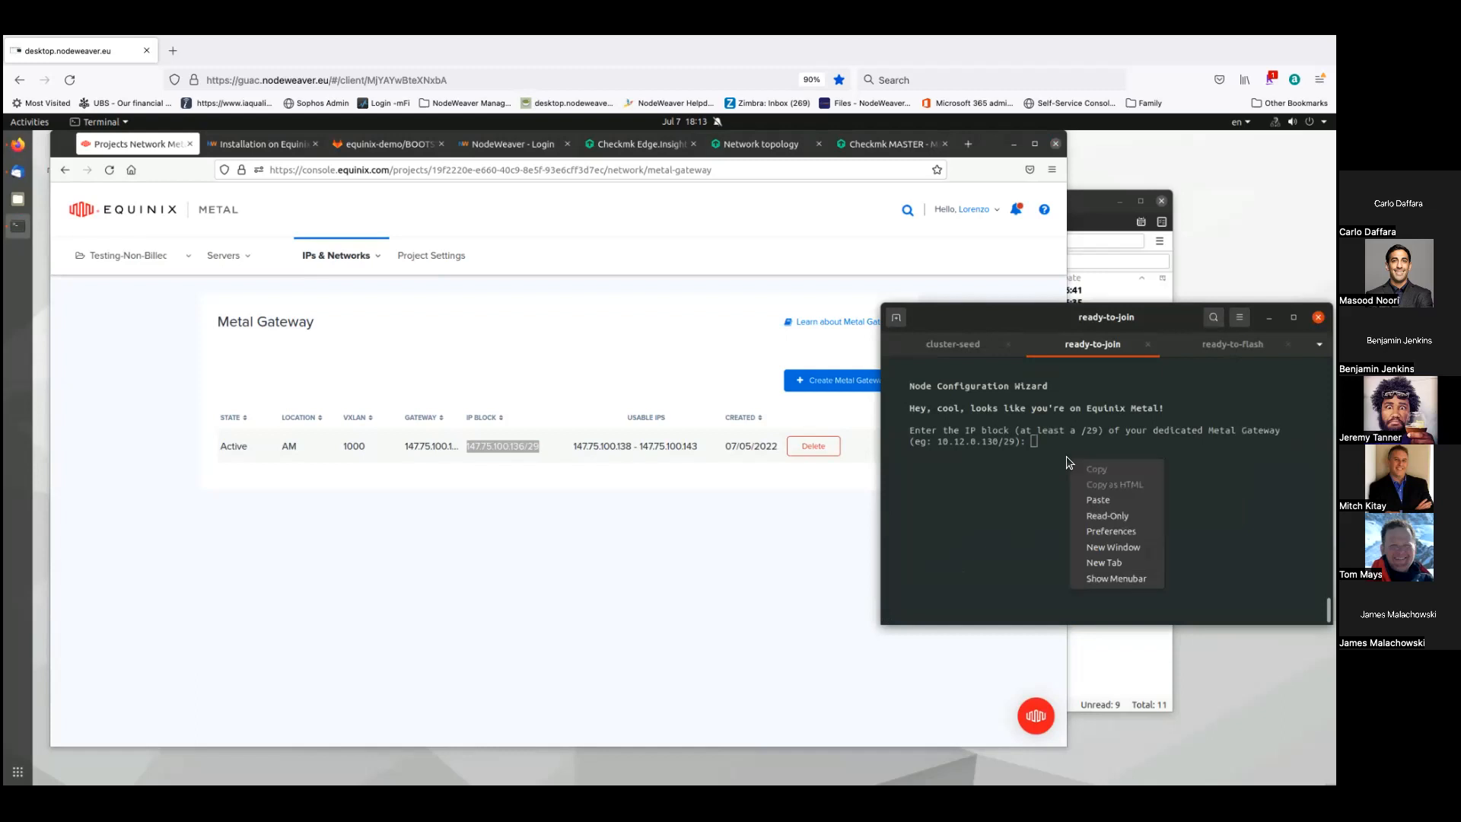
pyautogui.click(1099, 494)
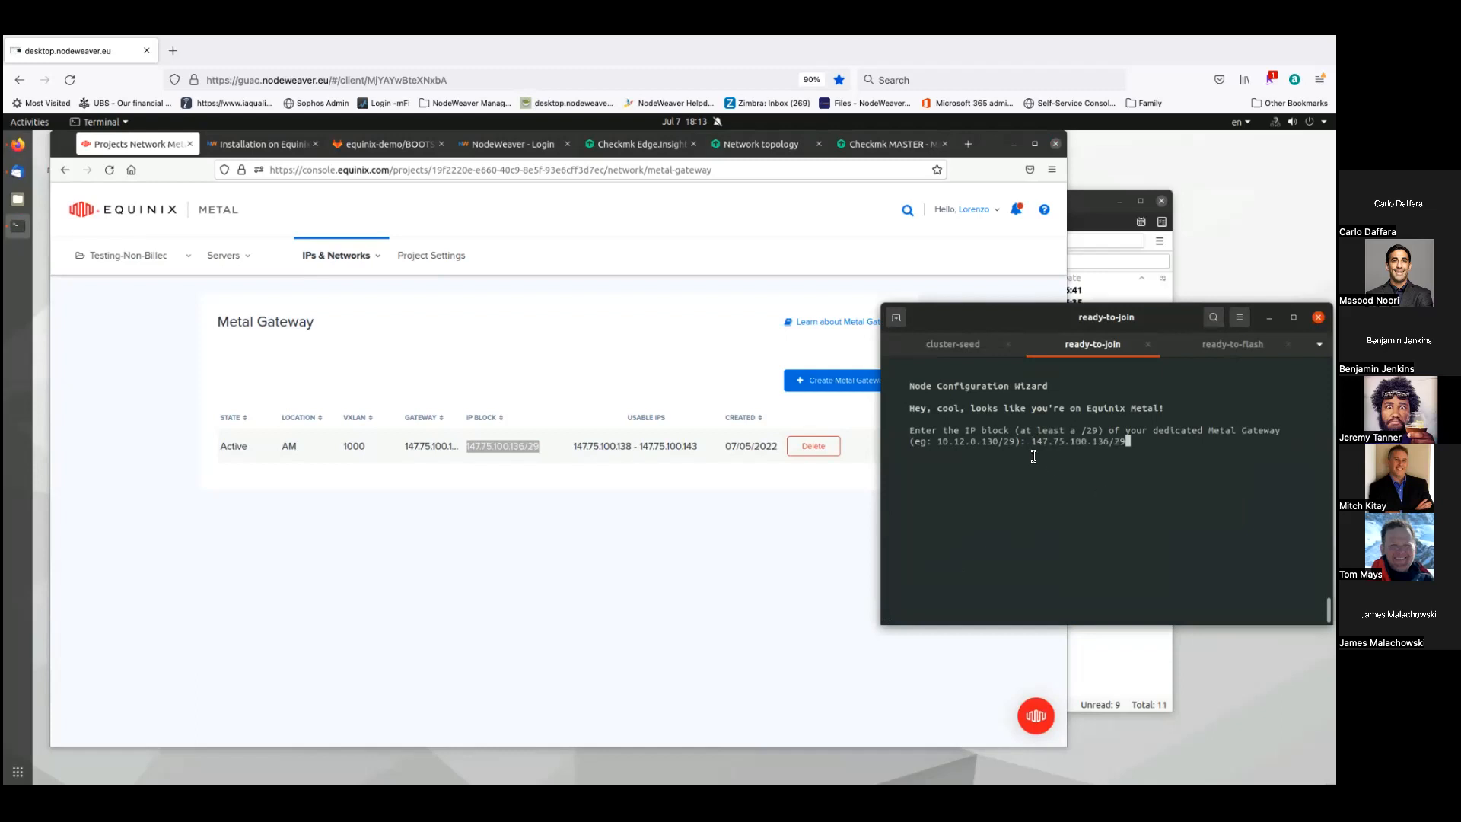
pyautogui.press('Return')
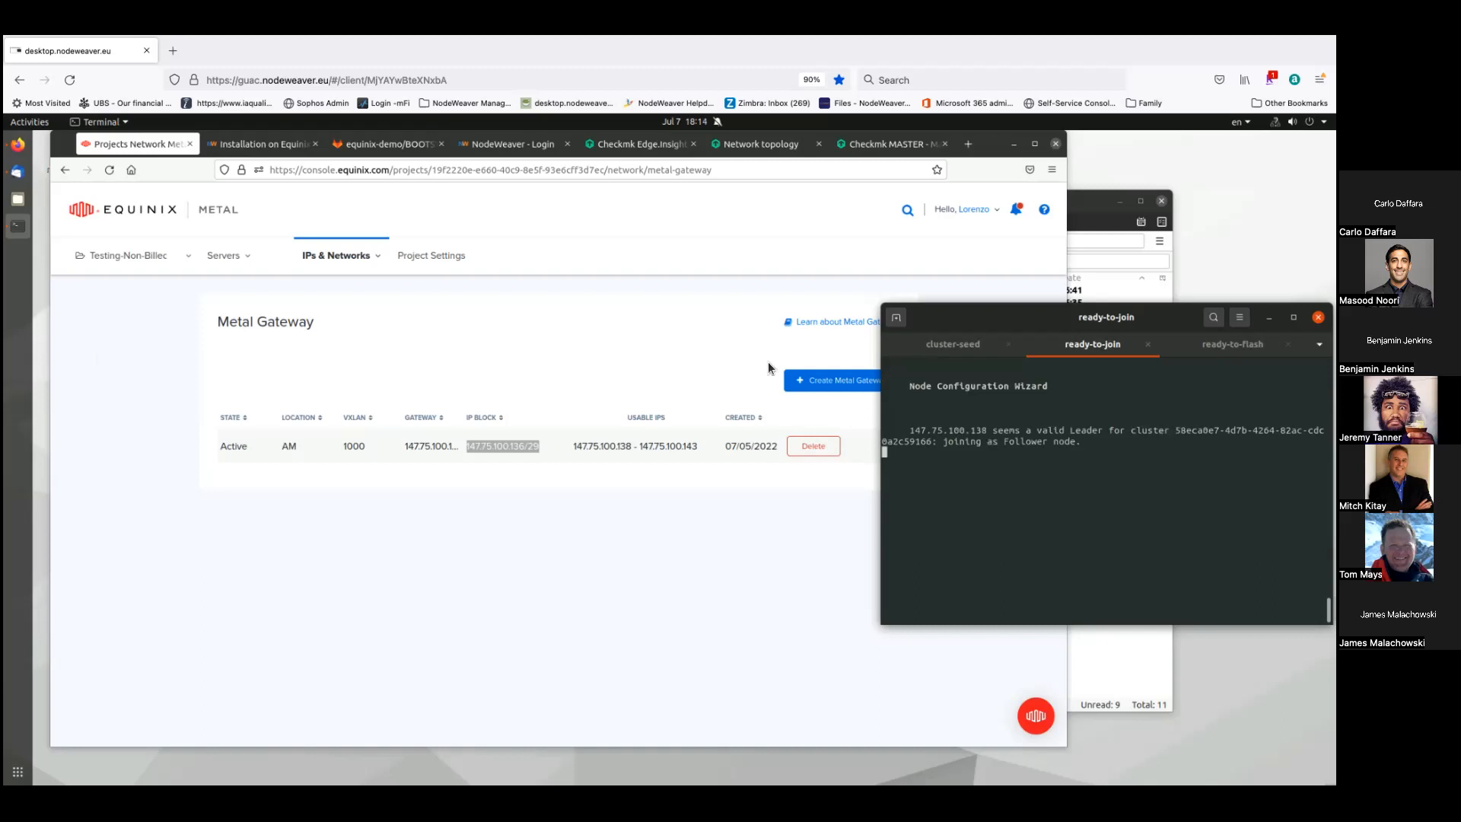
pyautogui.click(957, 346)
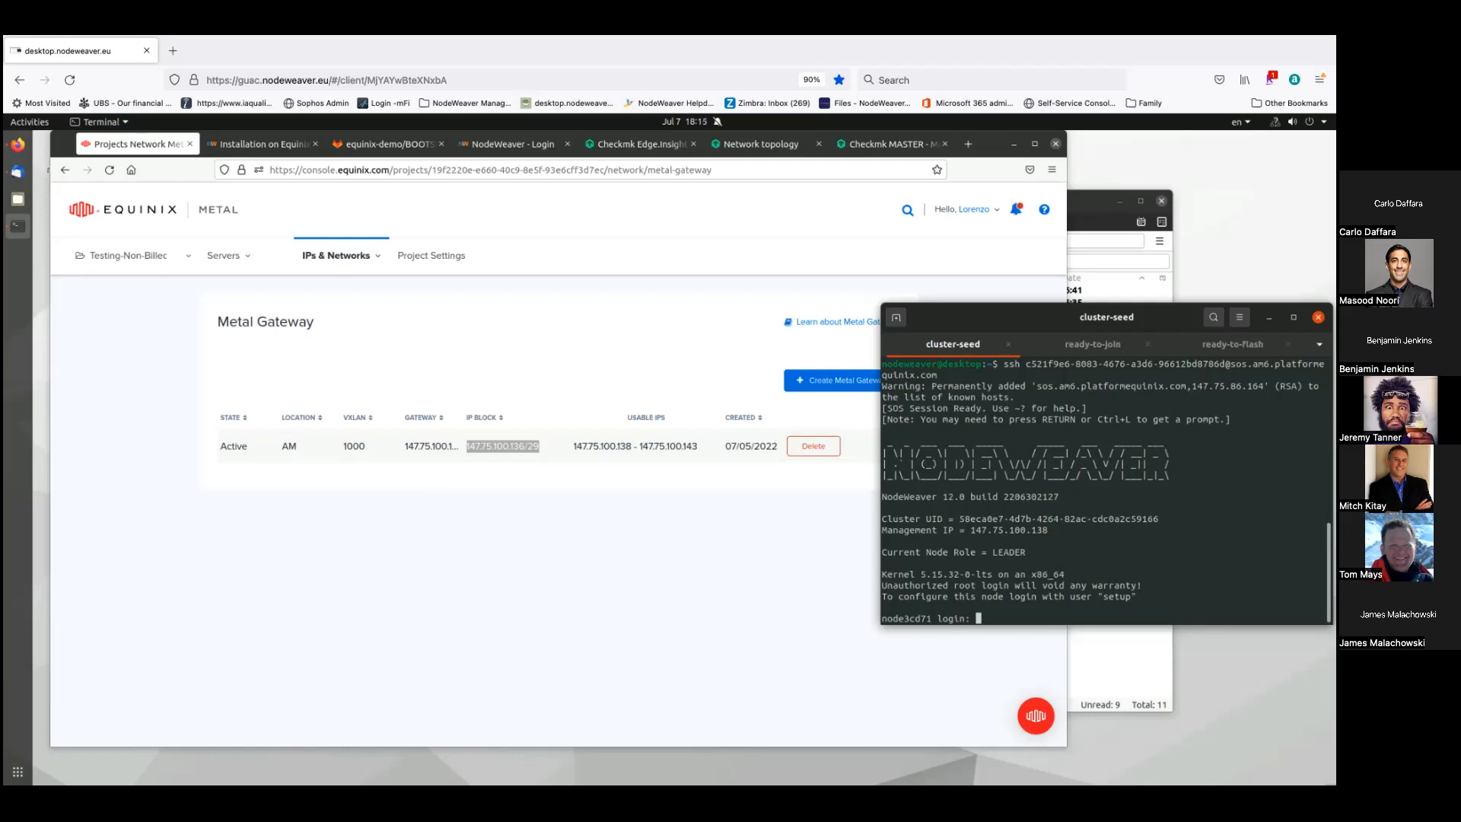
# - Open the Leader elected email in Thunderbird and mark its local URL and secure proxy lines
pyautogui.click(21, 177)
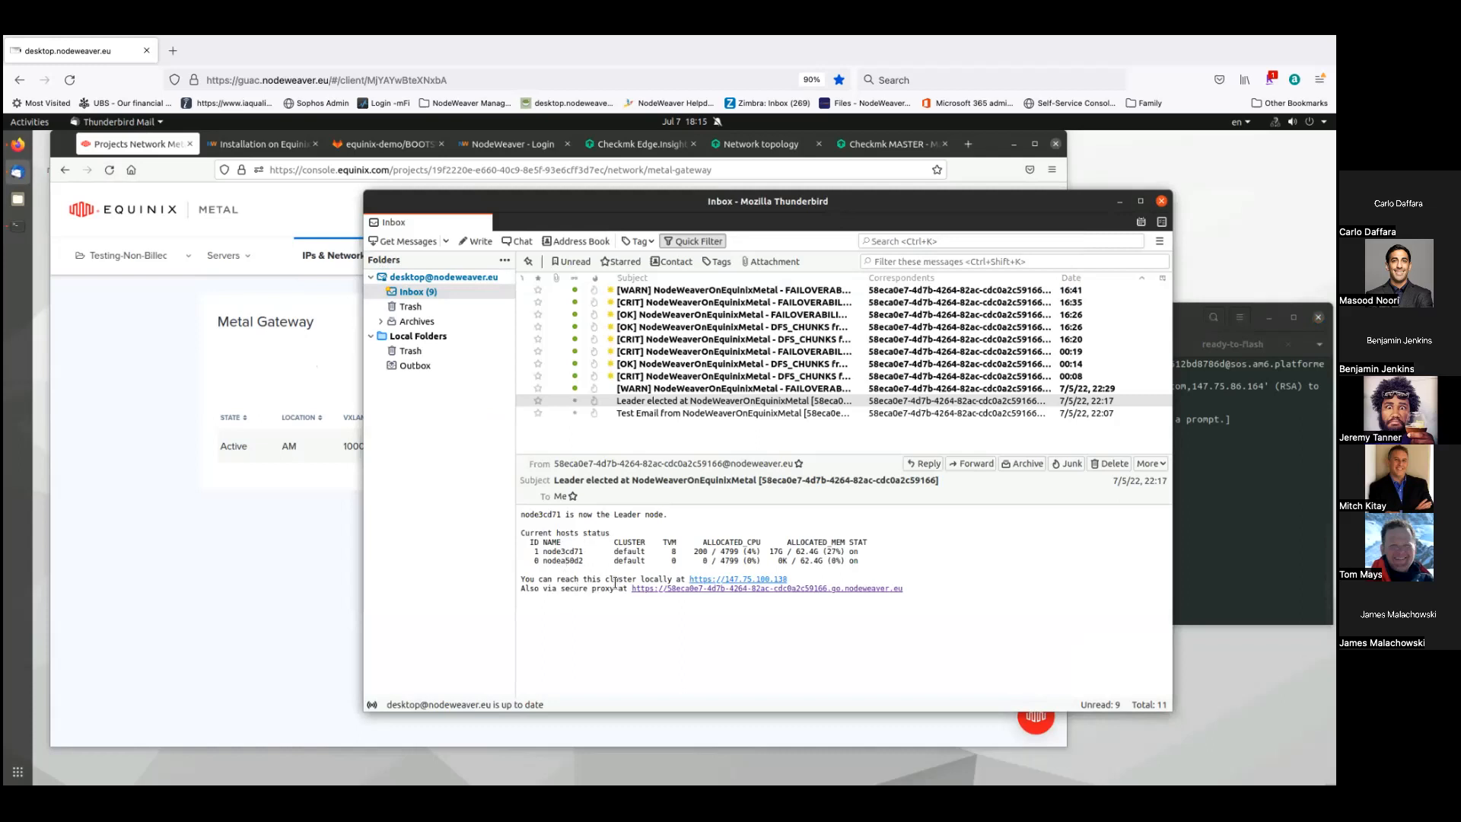
pyautogui.tripleClick(577, 578)
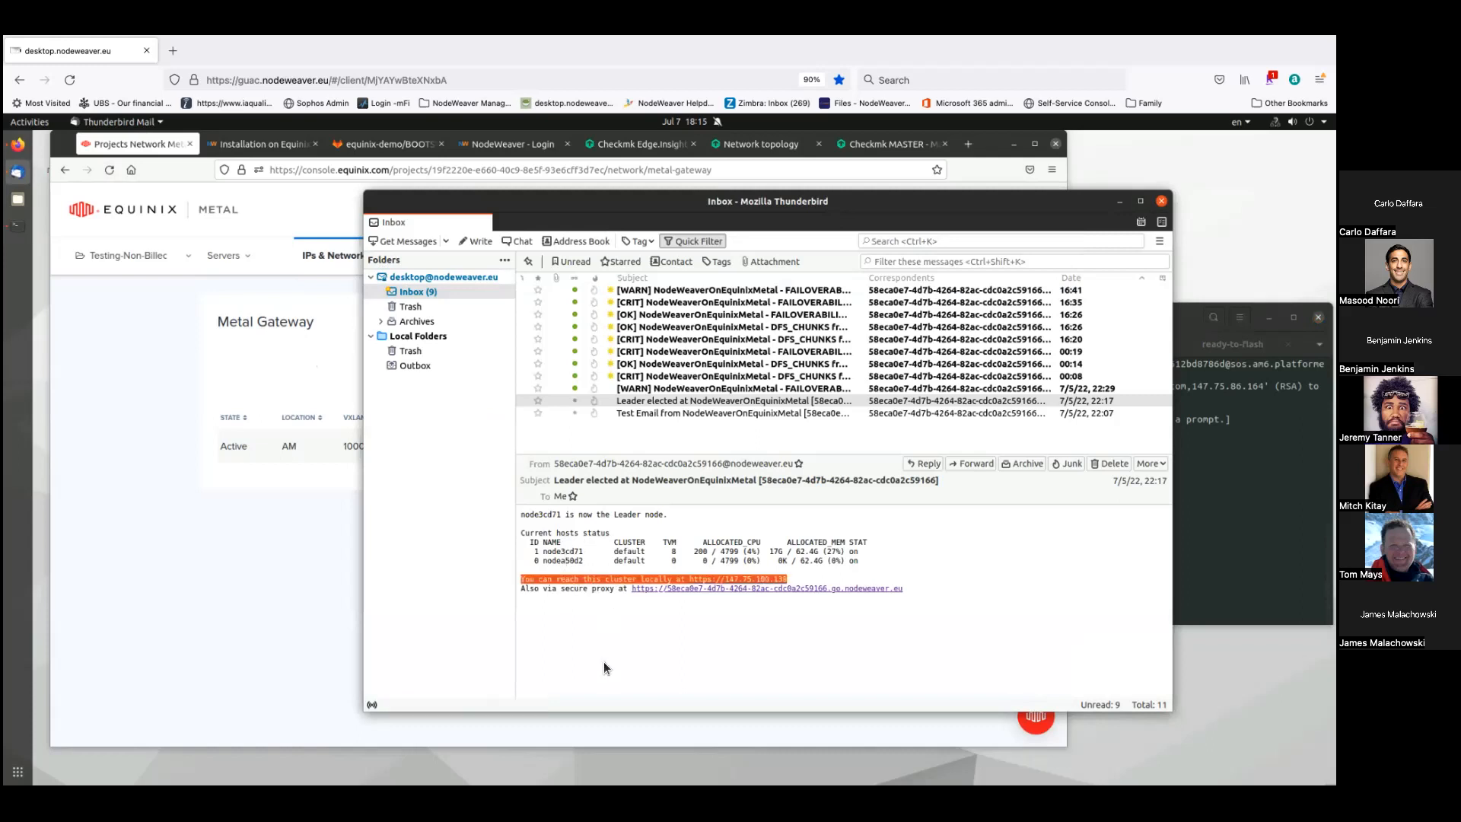
pyautogui.tripleClick(575, 589)
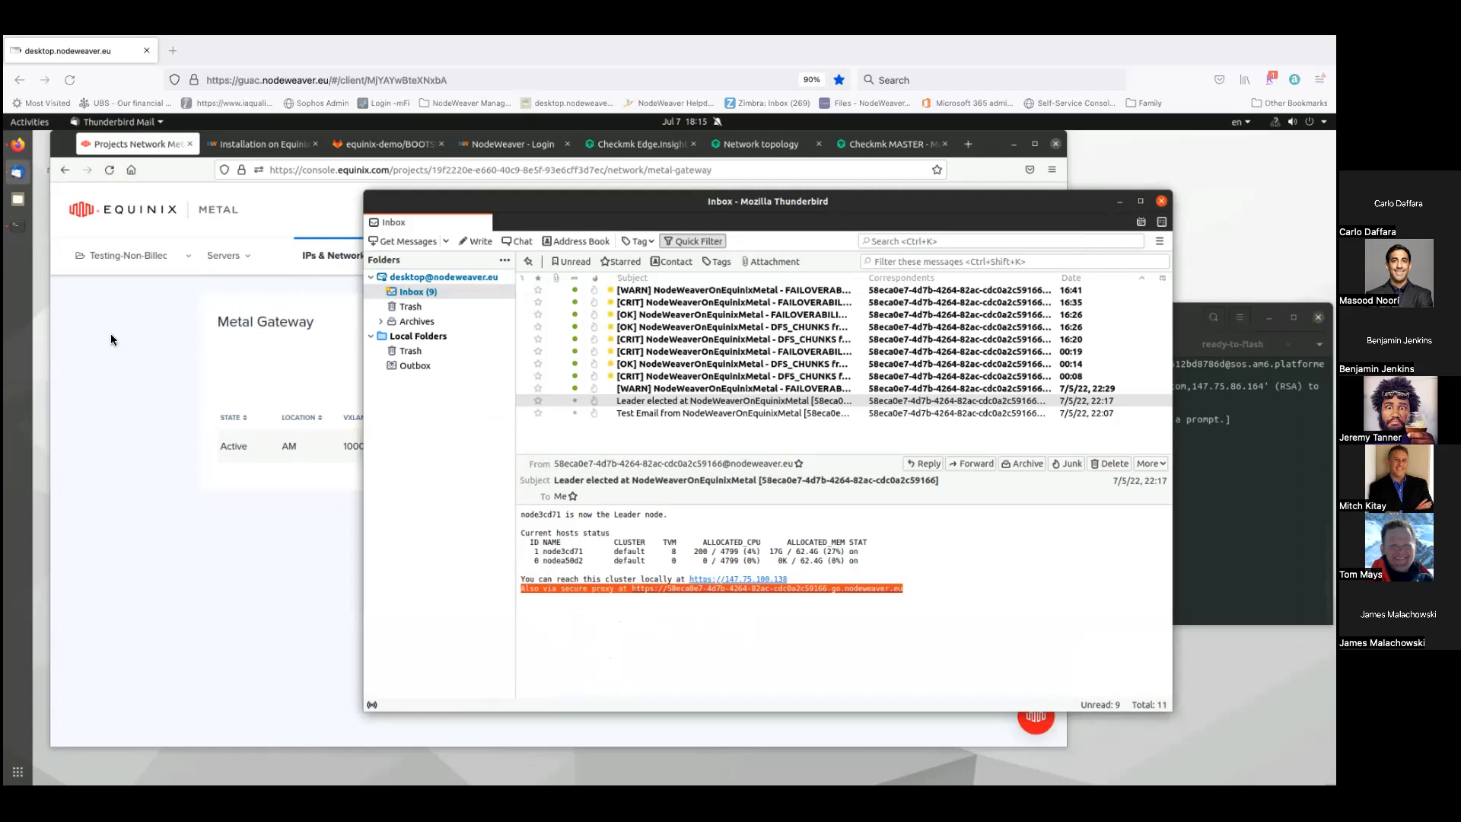
pyautogui.click(280, 145)
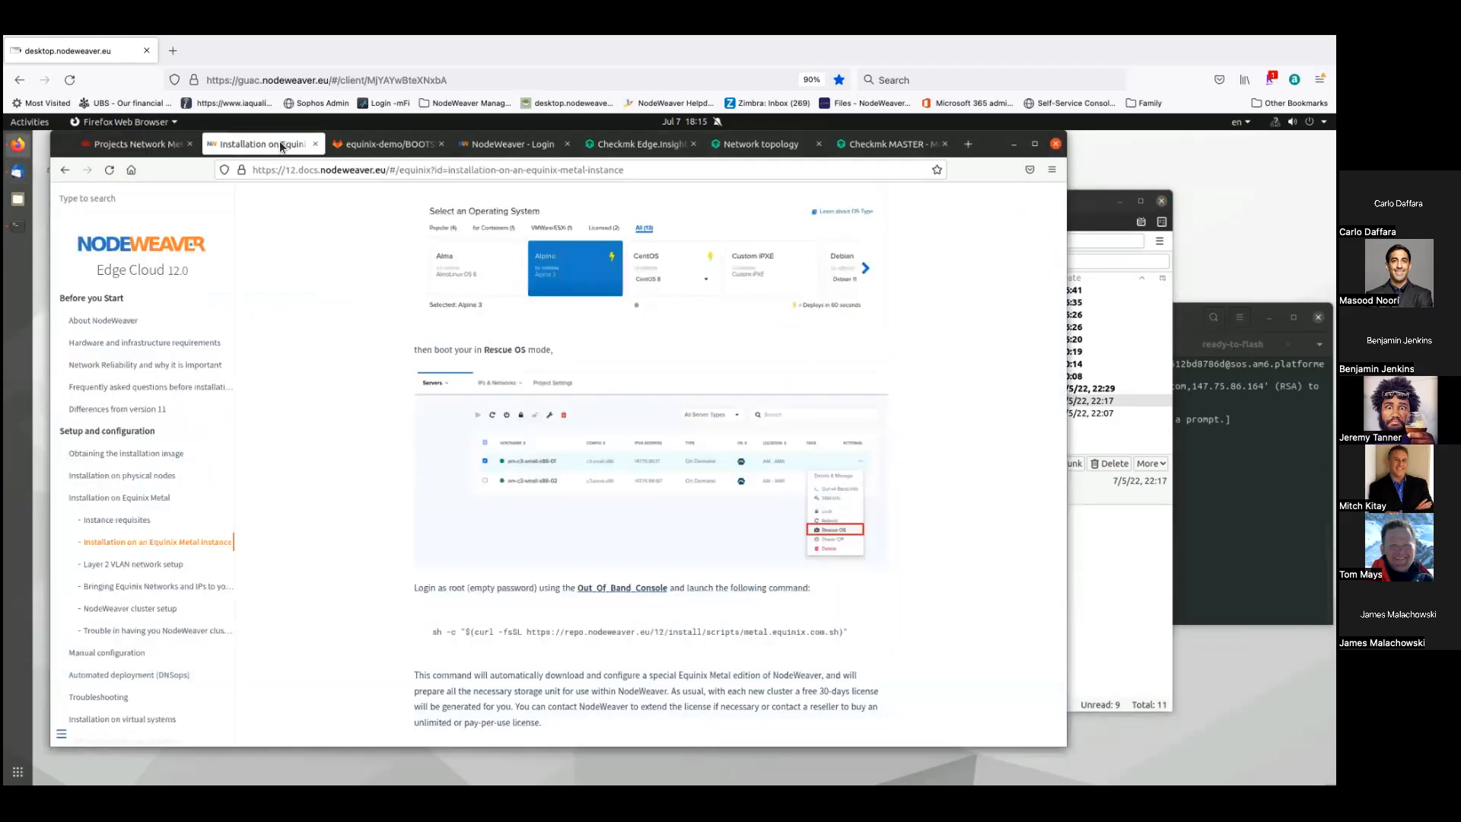
# - Log in as administrator on the NodeWeaver login page at 147.75.100.138
pyautogui.click(499, 144)
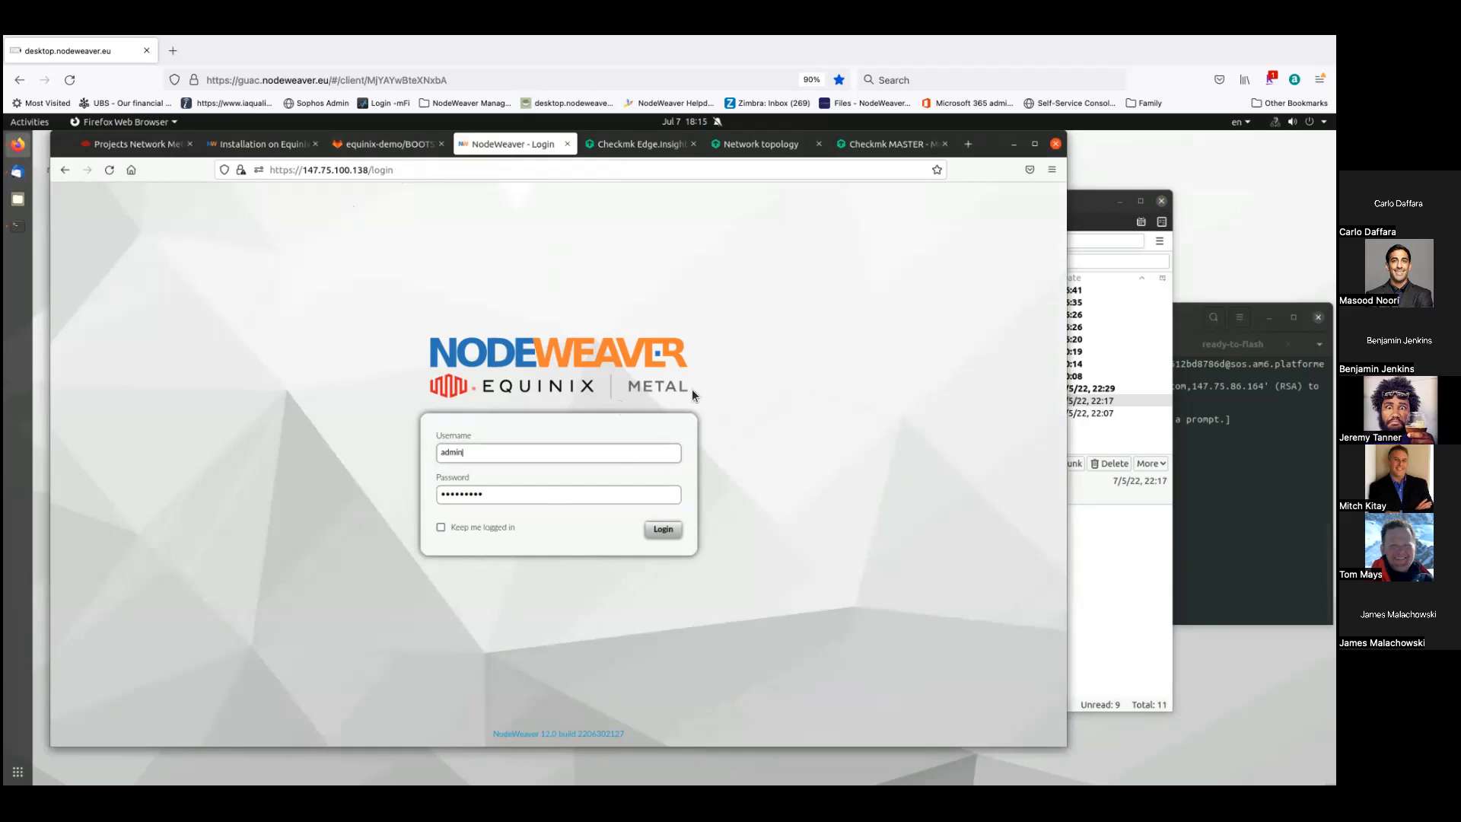
pyautogui.click(663, 532)
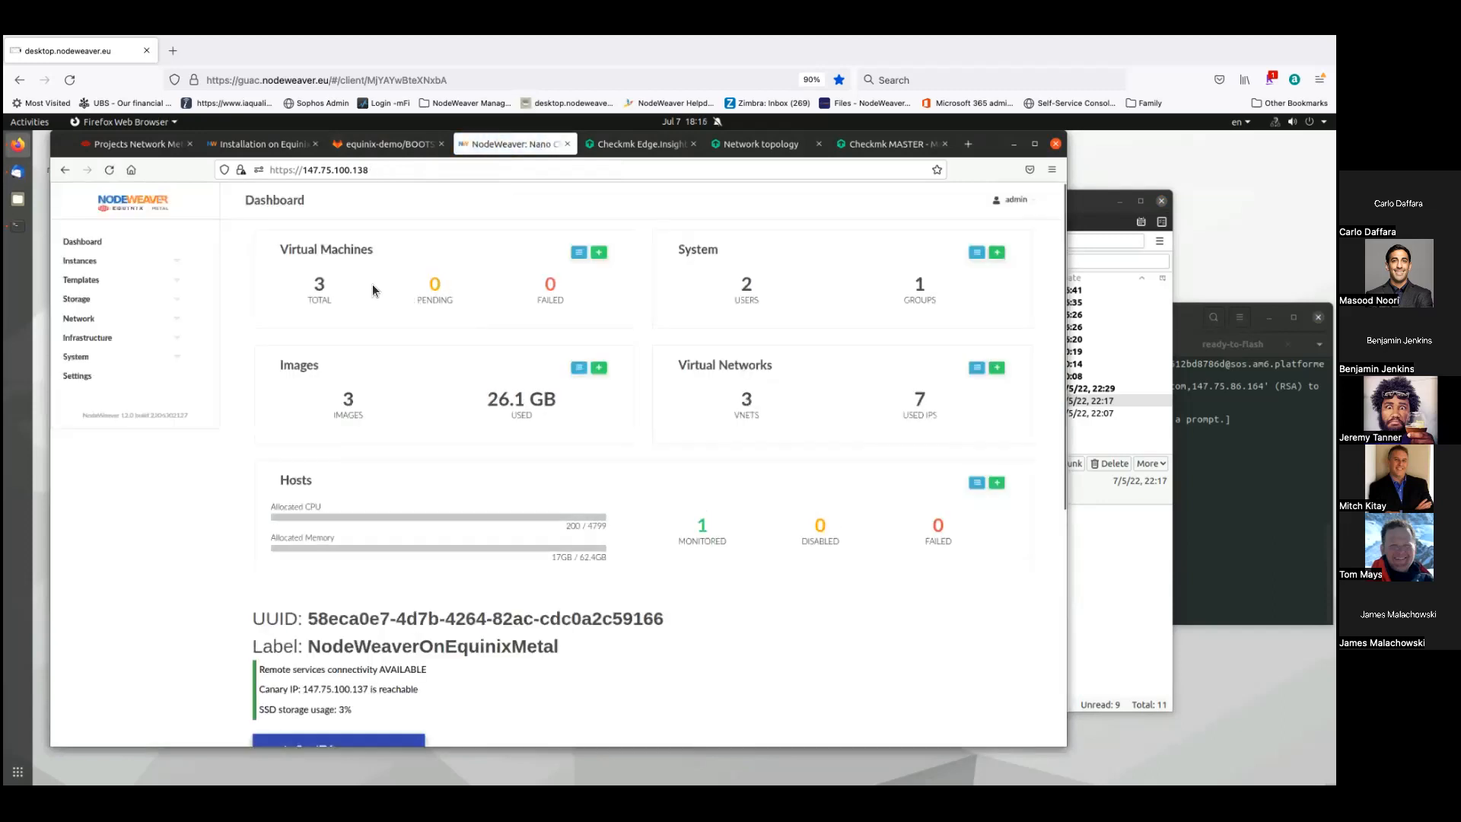
# - Expand the Instances, Templates, Storage, Network and Infrastructure sidebar groups
pyautogui.click(81, 261)
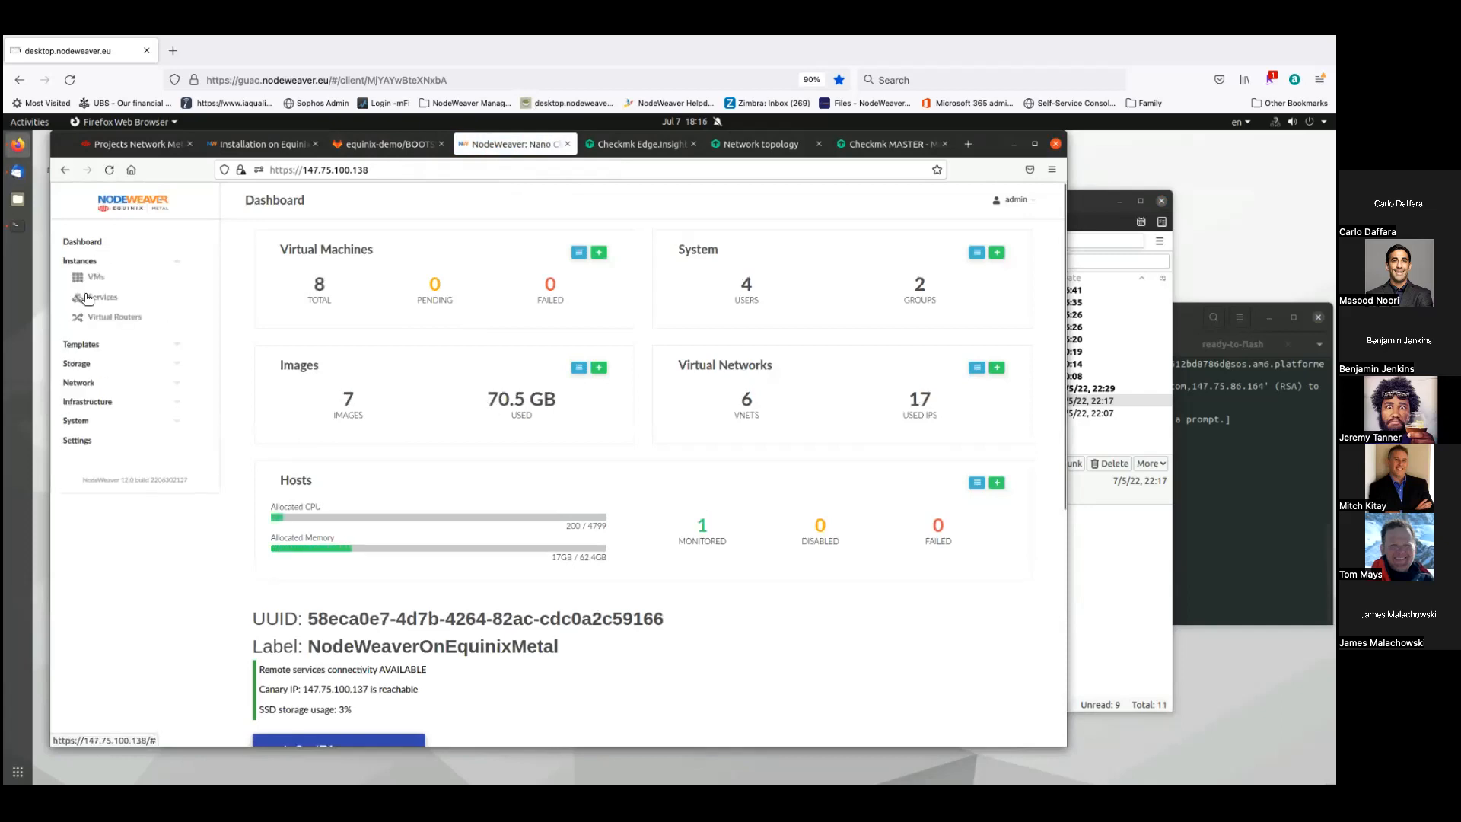
pyautogui.click(81, 345)
pyautogui.click(76, 449)
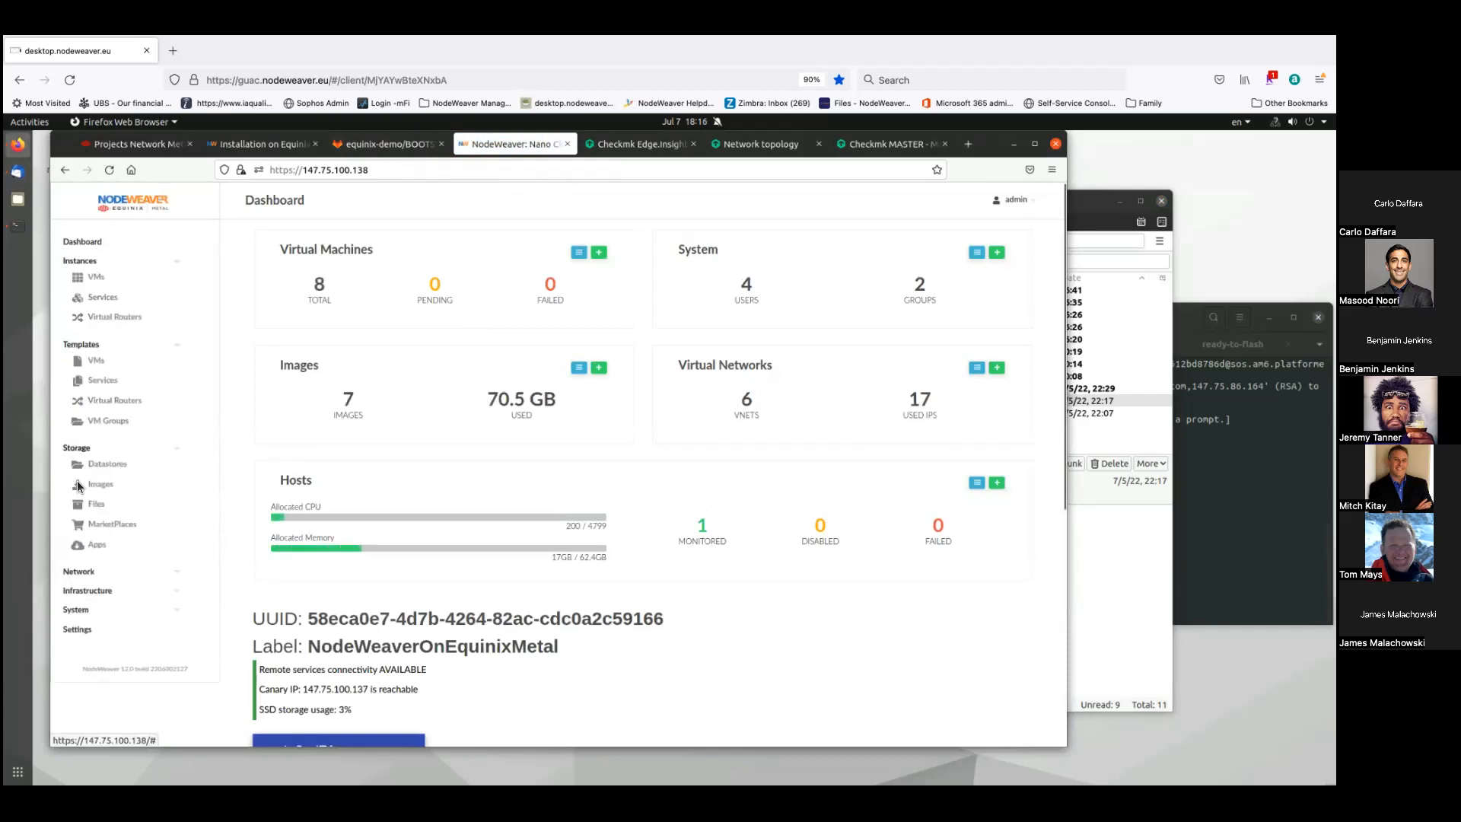
pyautogui.click(78, 572)
pyautogui.click(80, 675)
# - Expand the System group and open the VMs page listing 8 running virtual machines
pyautogui.scroll(-2, 111, 633)
pyautogui.scroll(-5, 111, 628)
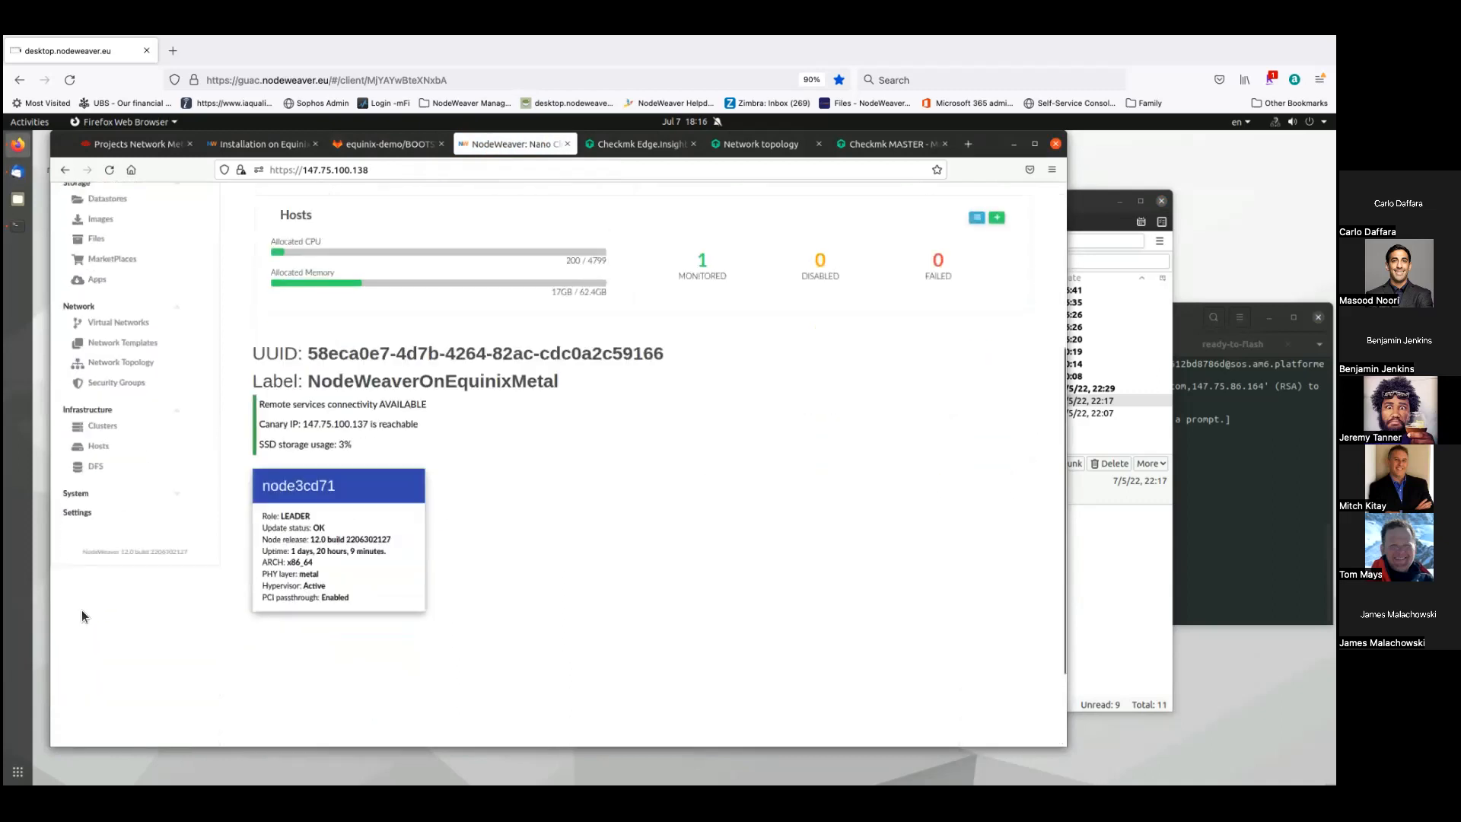
pyautogui.click(90, 480)
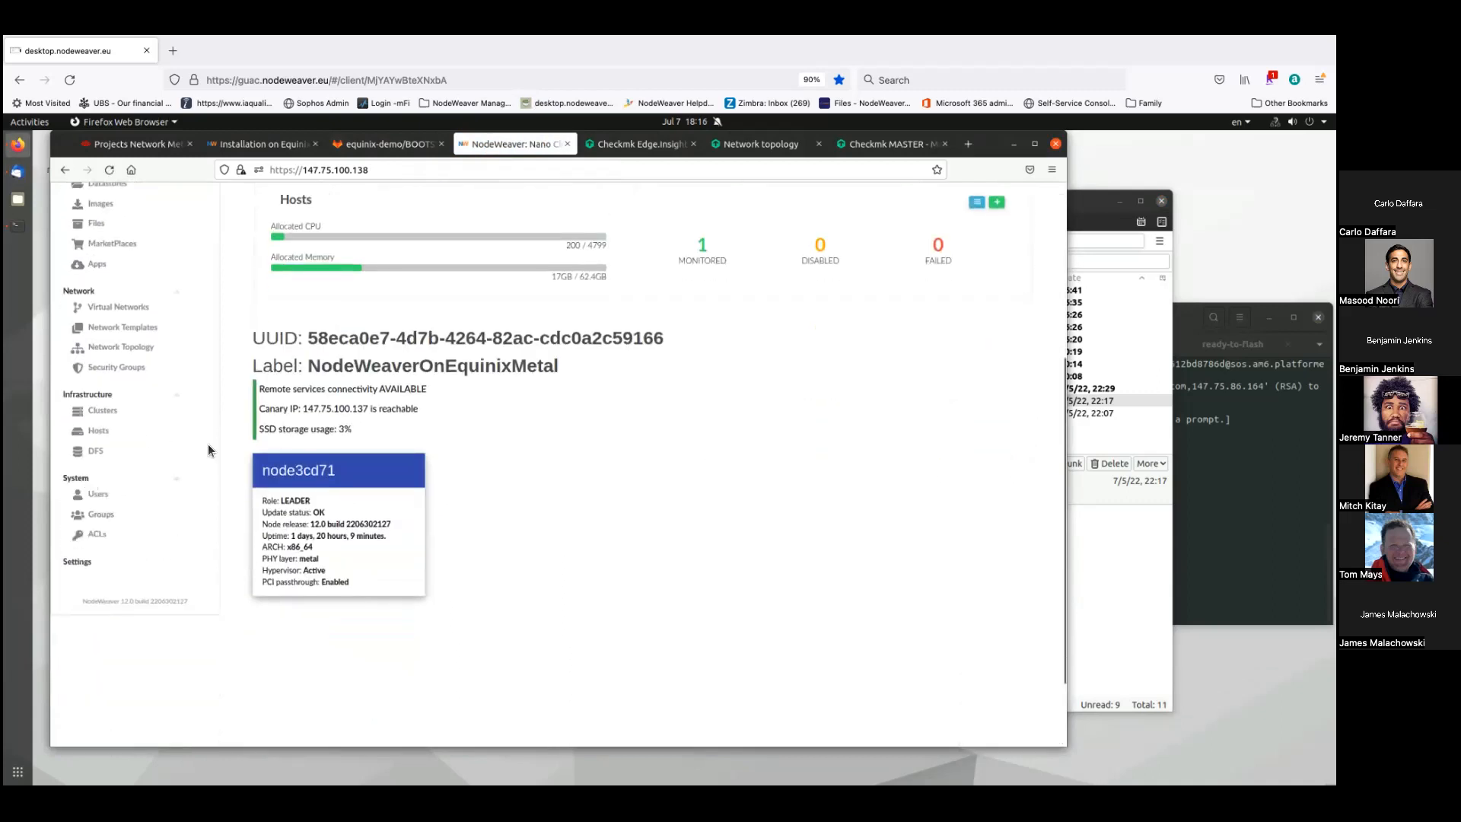
pyautogui.scroll(1, 210, 450)
pyautogui.scroll(6, 207, 445)
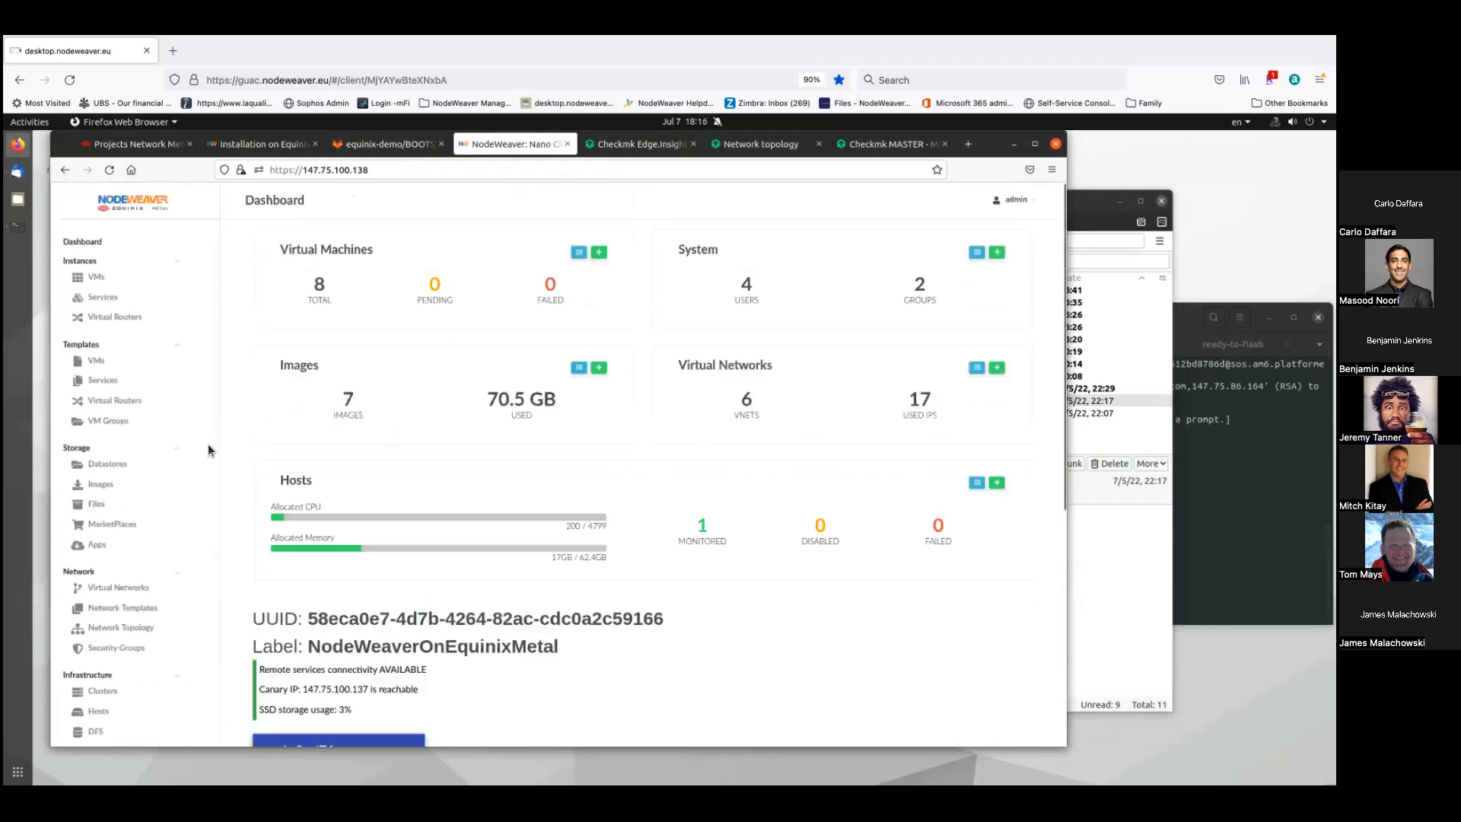
pyautogui.scroll(-3, 339, 647)
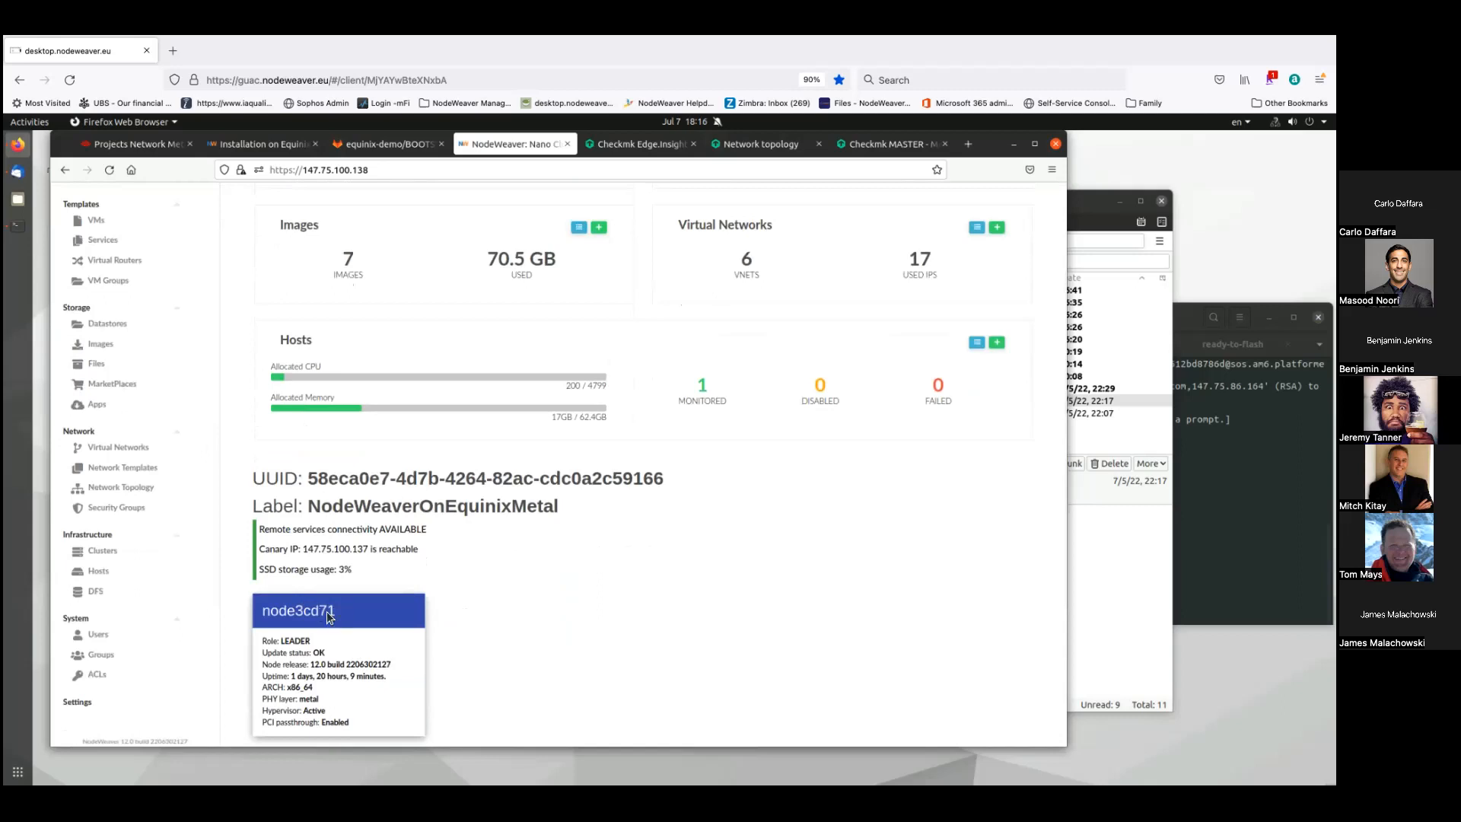
pyautogui.scroll(3, 351, 594)
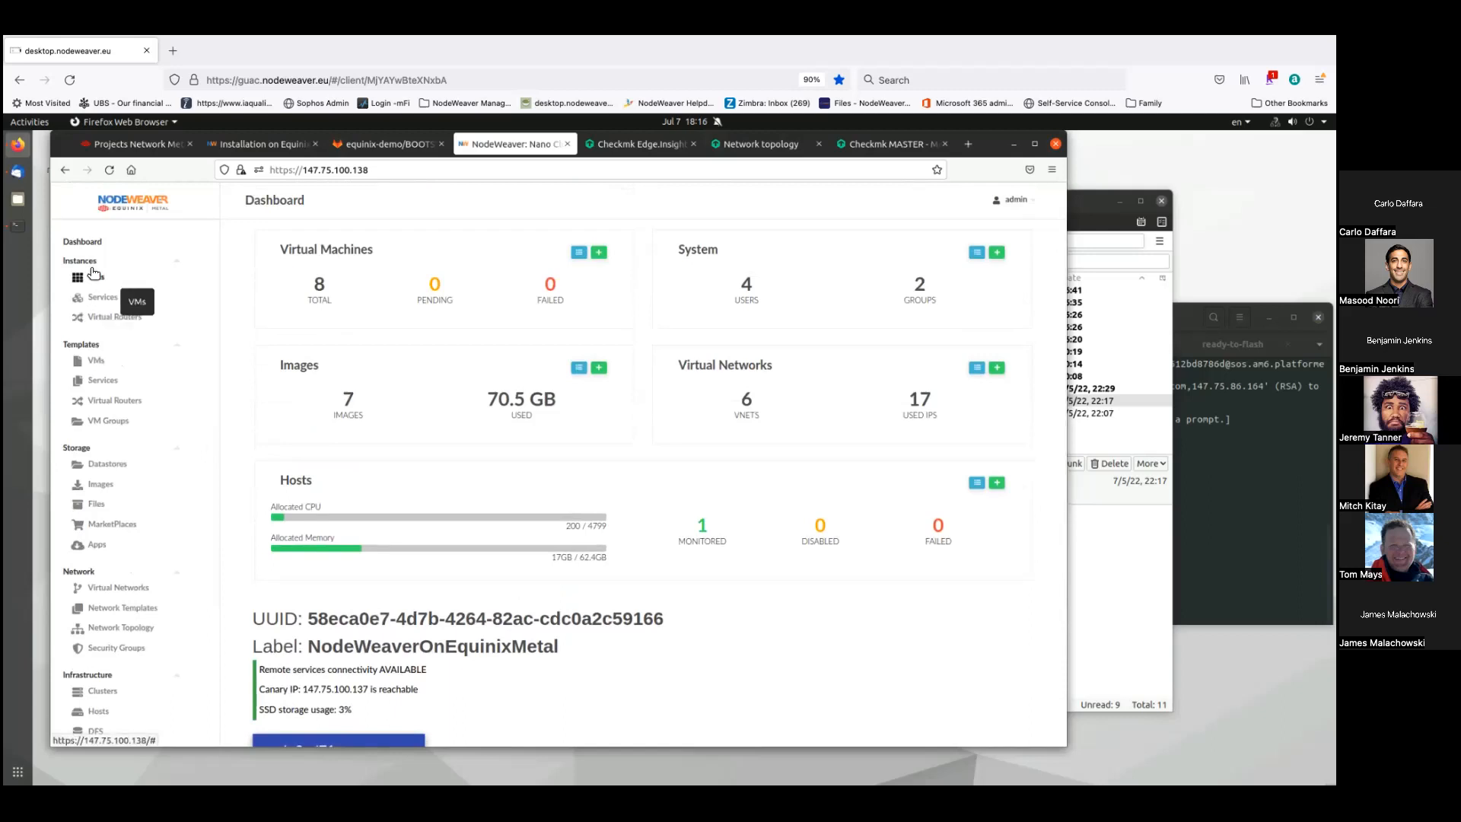
pyautogui.click(95, 277)
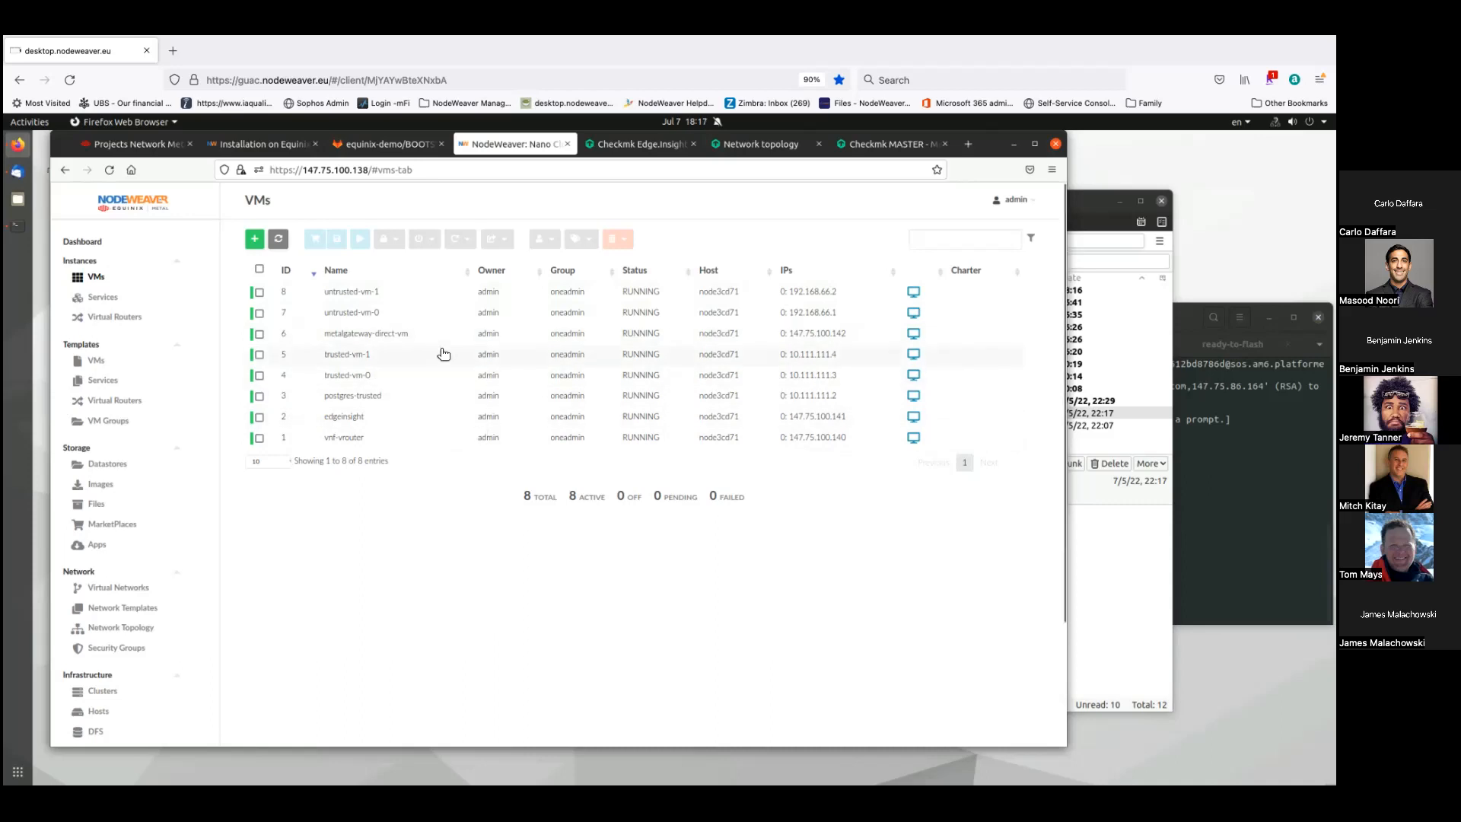
# - Open the VM Templates page listing 7 templates, including ubuntu_20.04, edgeinsight and bootstrapvm
pyautogui.click(108, 362)
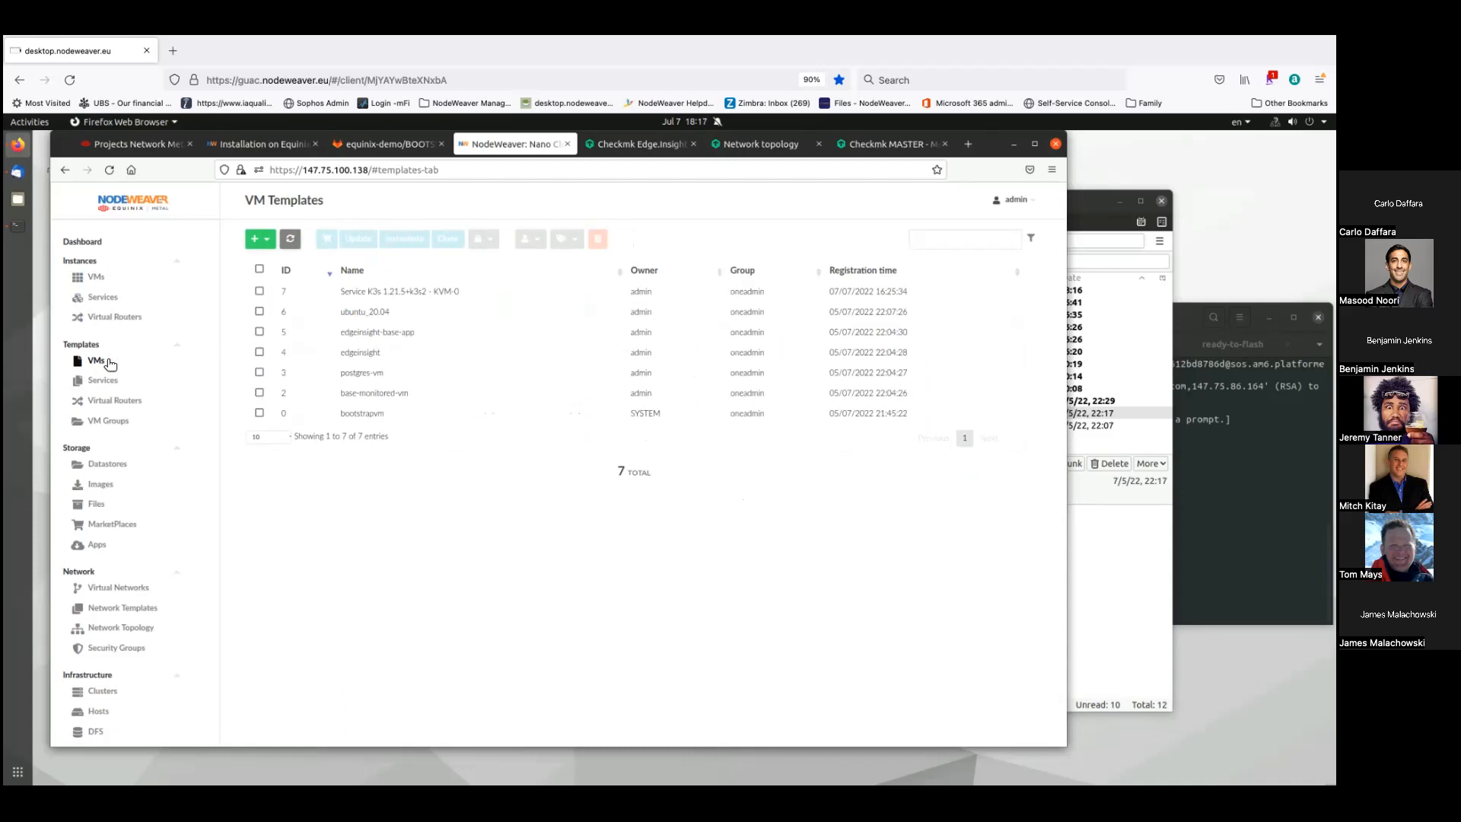
# - Open the Service K3s 1.21.5+k3s2 - KVM template (ID 0) from Templates > Services for updating
pyautogui.click(98, 384)
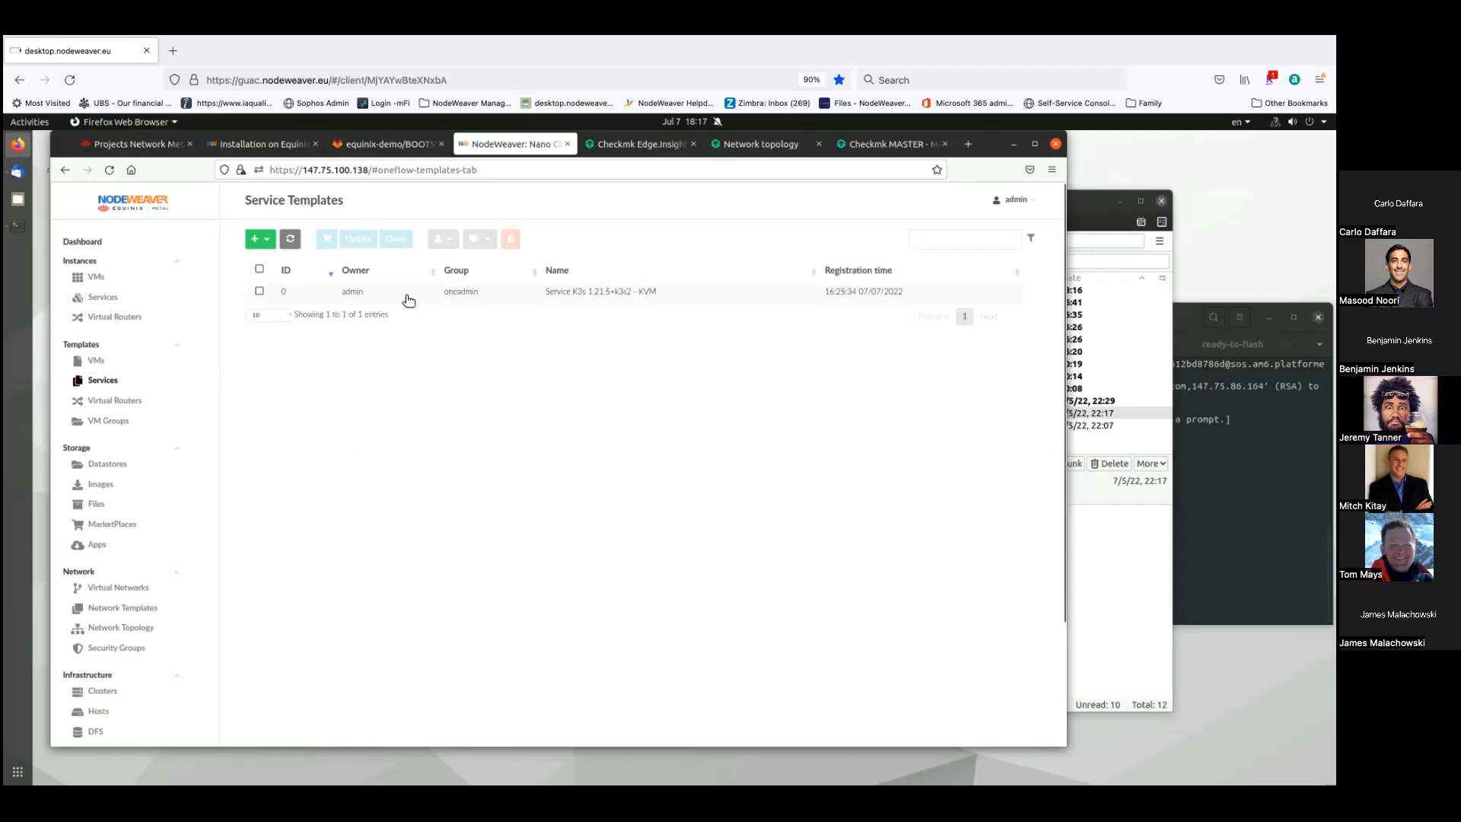
pyautogui.click(382, 292)
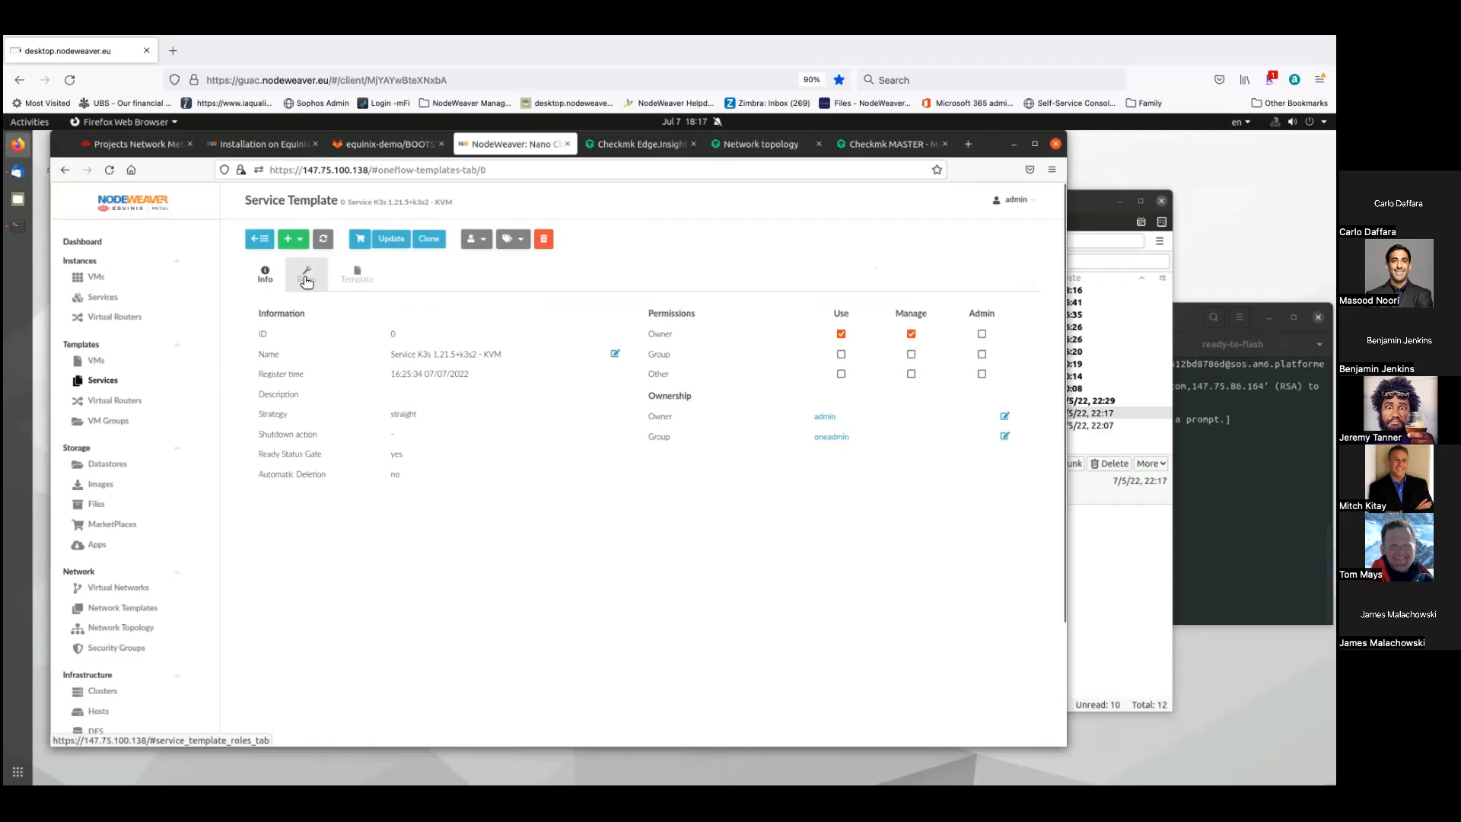
pyautogui.click(390, 240)
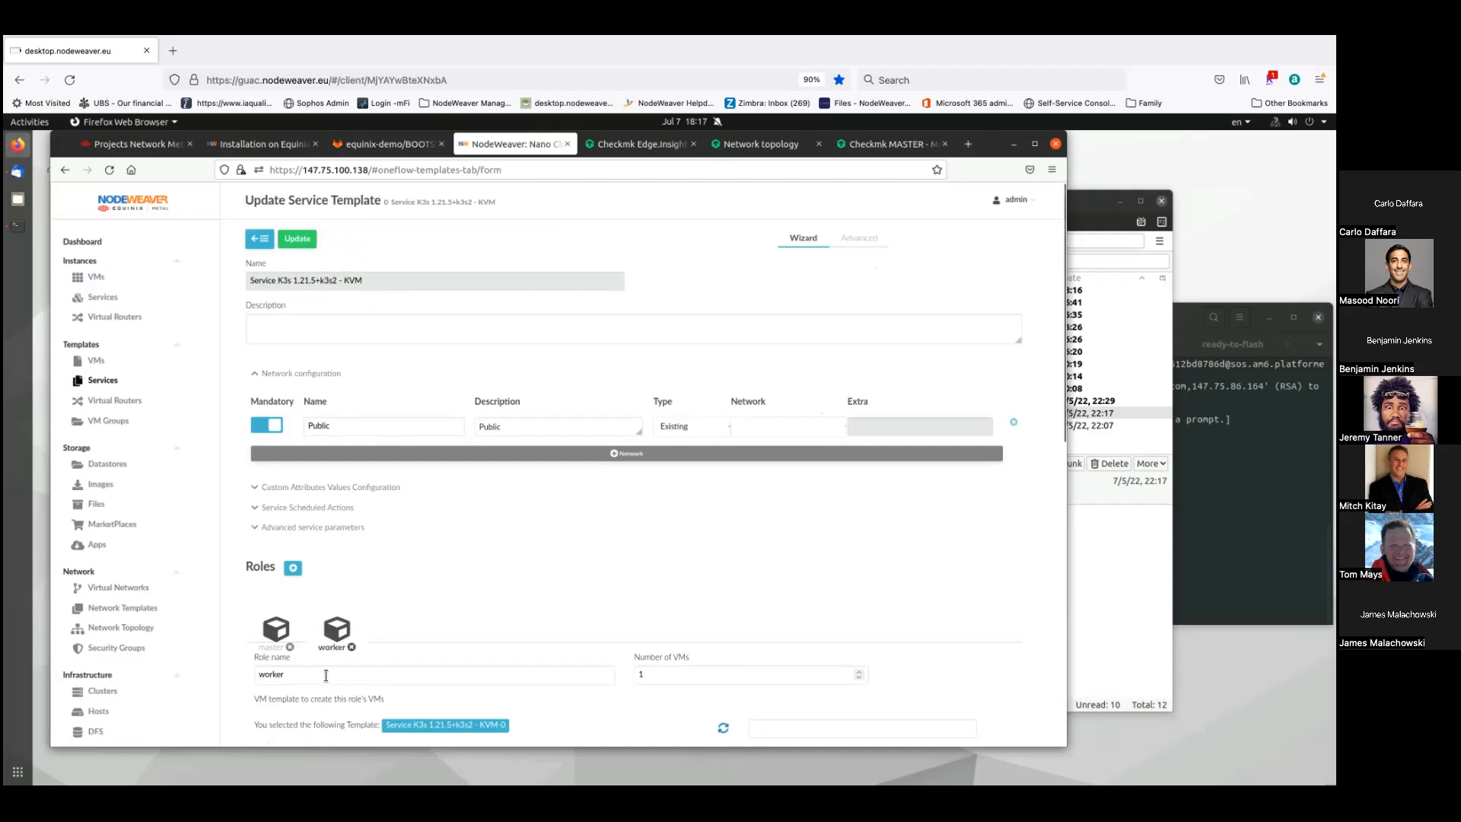
# - Review the template's master and worker roles and elasticity policies, then open MarketPlaces
pyautogui.scroll(-2, 513, 495)
pyautogui.scroll(-10, 513, 494)
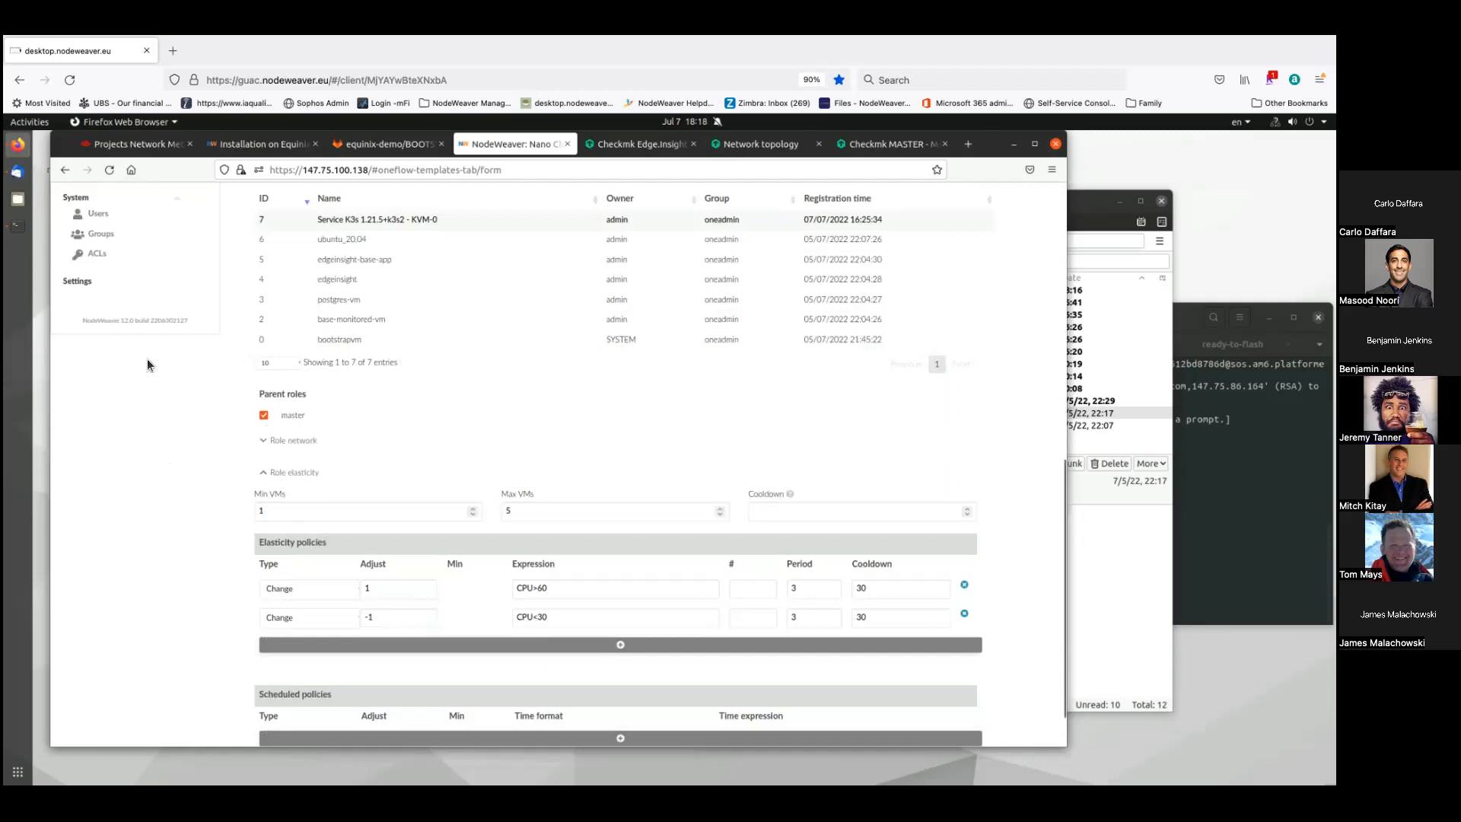
pyautogui.scroll(4, 148, 364)
pyautogui.scroll(2, 148, 359)
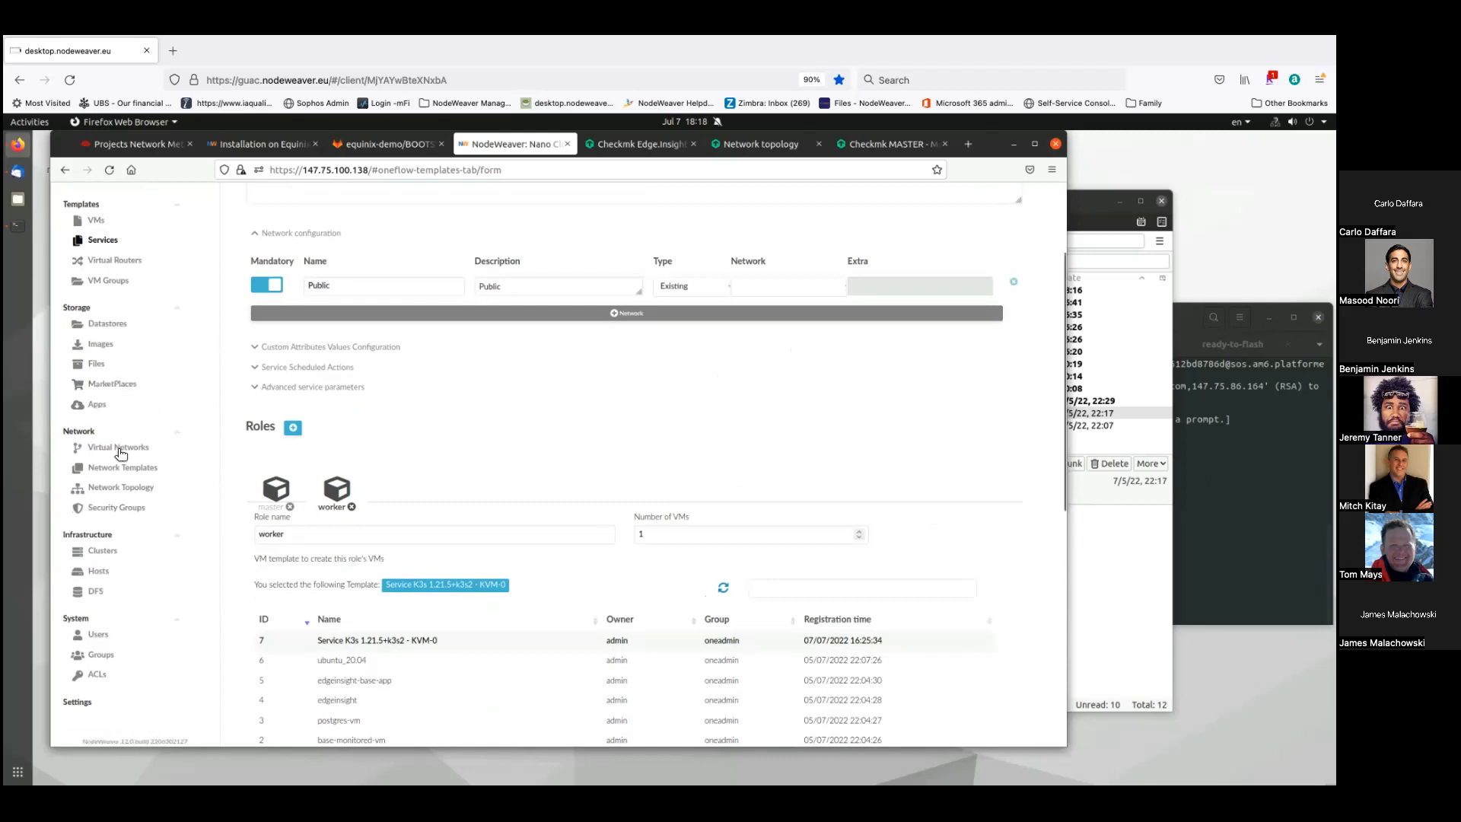
pyautogui.click(117, 383)
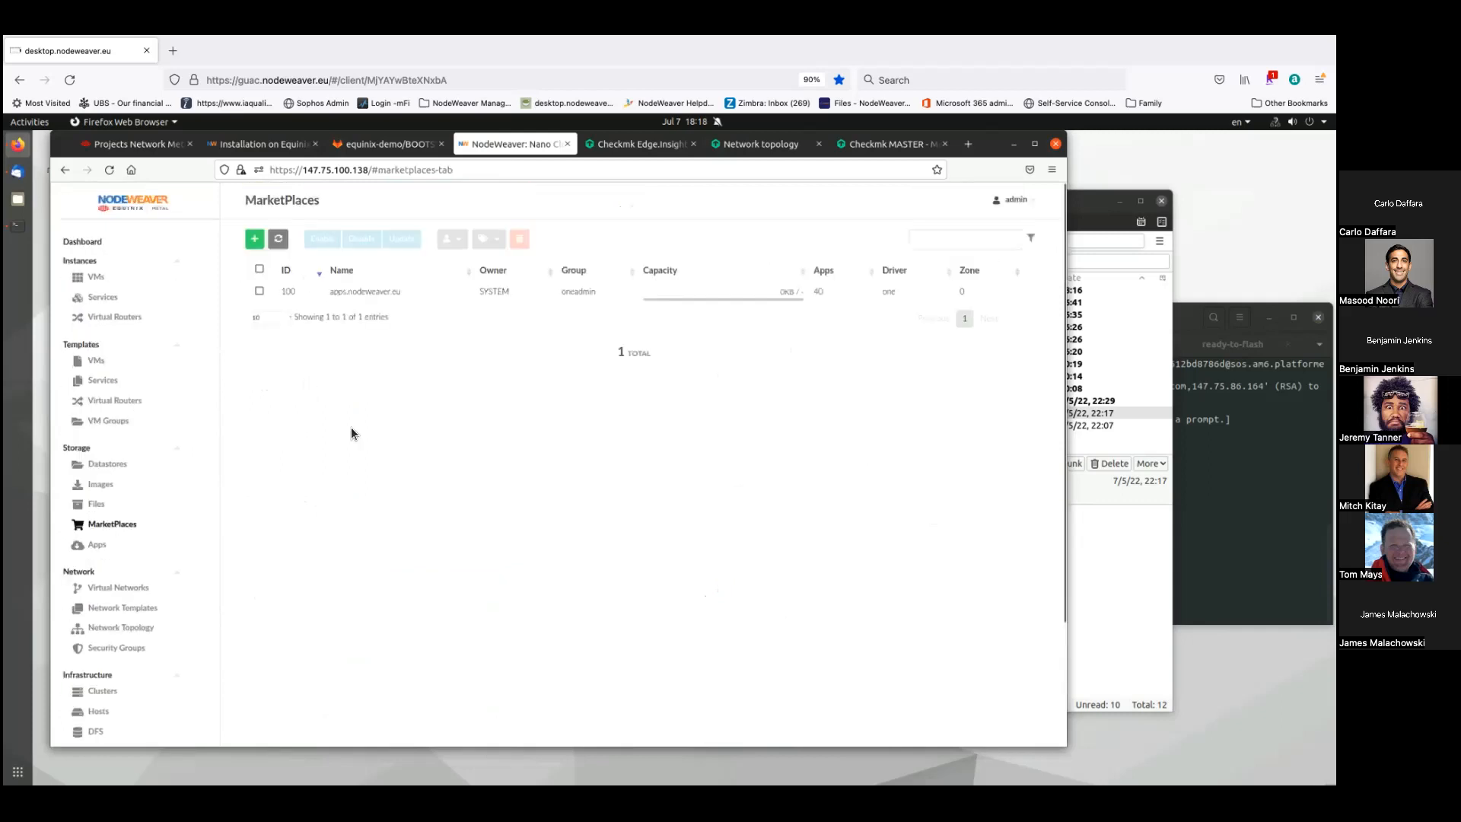
# - Open the default cluster's details from the Infrastructure Clusters list
pyautogui.click(98, 546)
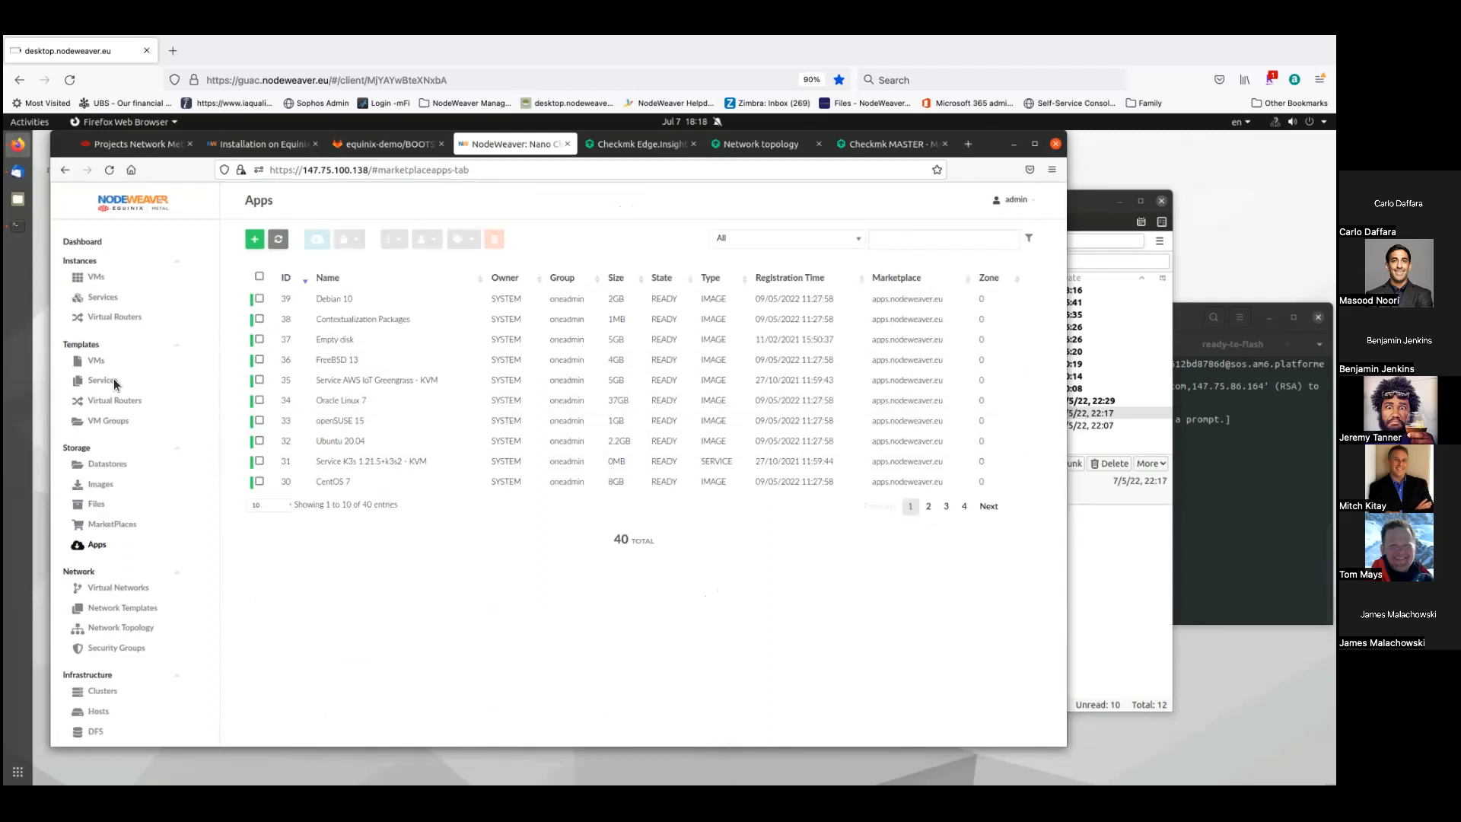
pyautogui.click(95, 695)
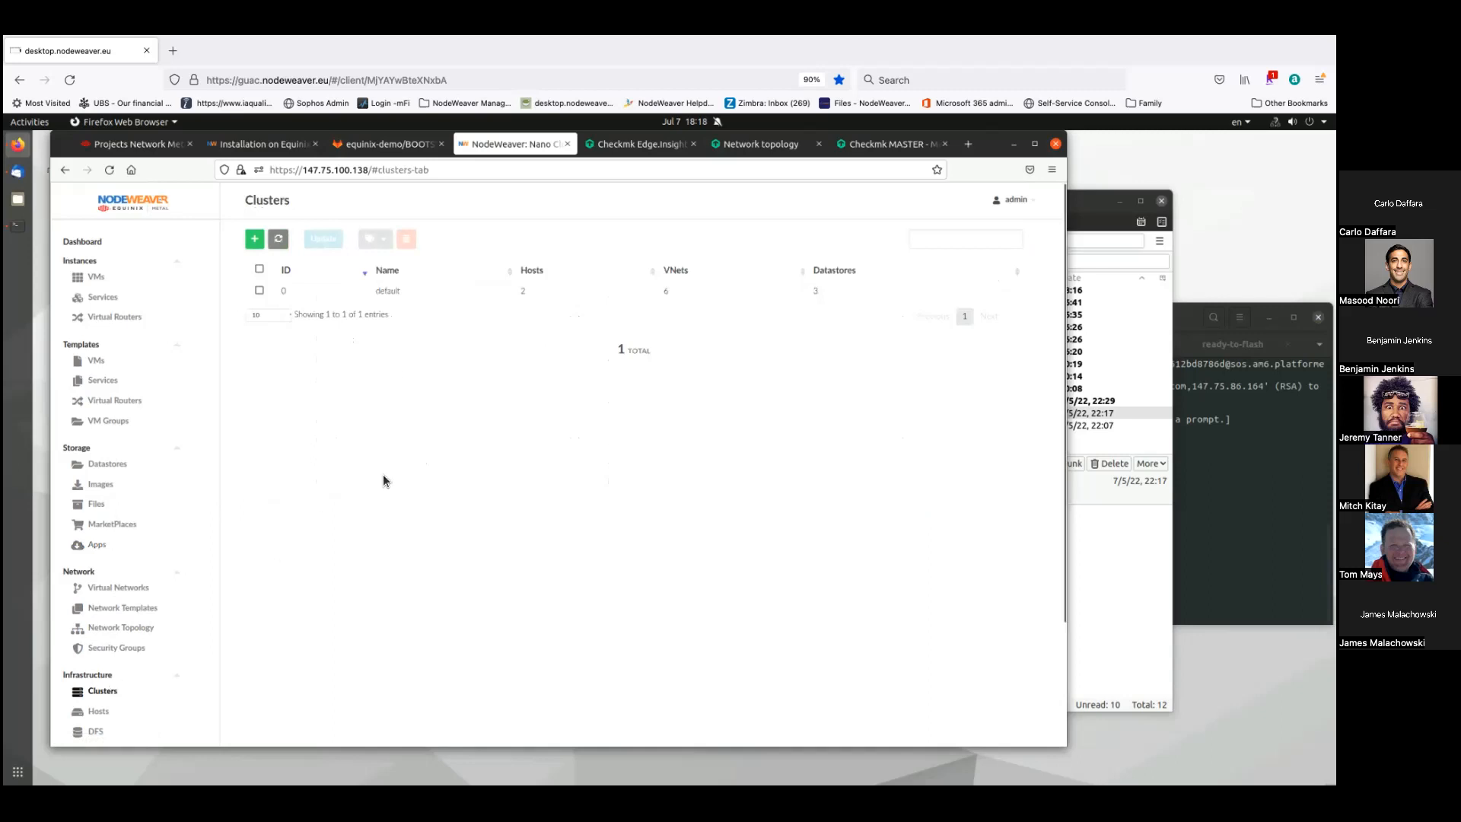
pyautogui.click(282, 290)
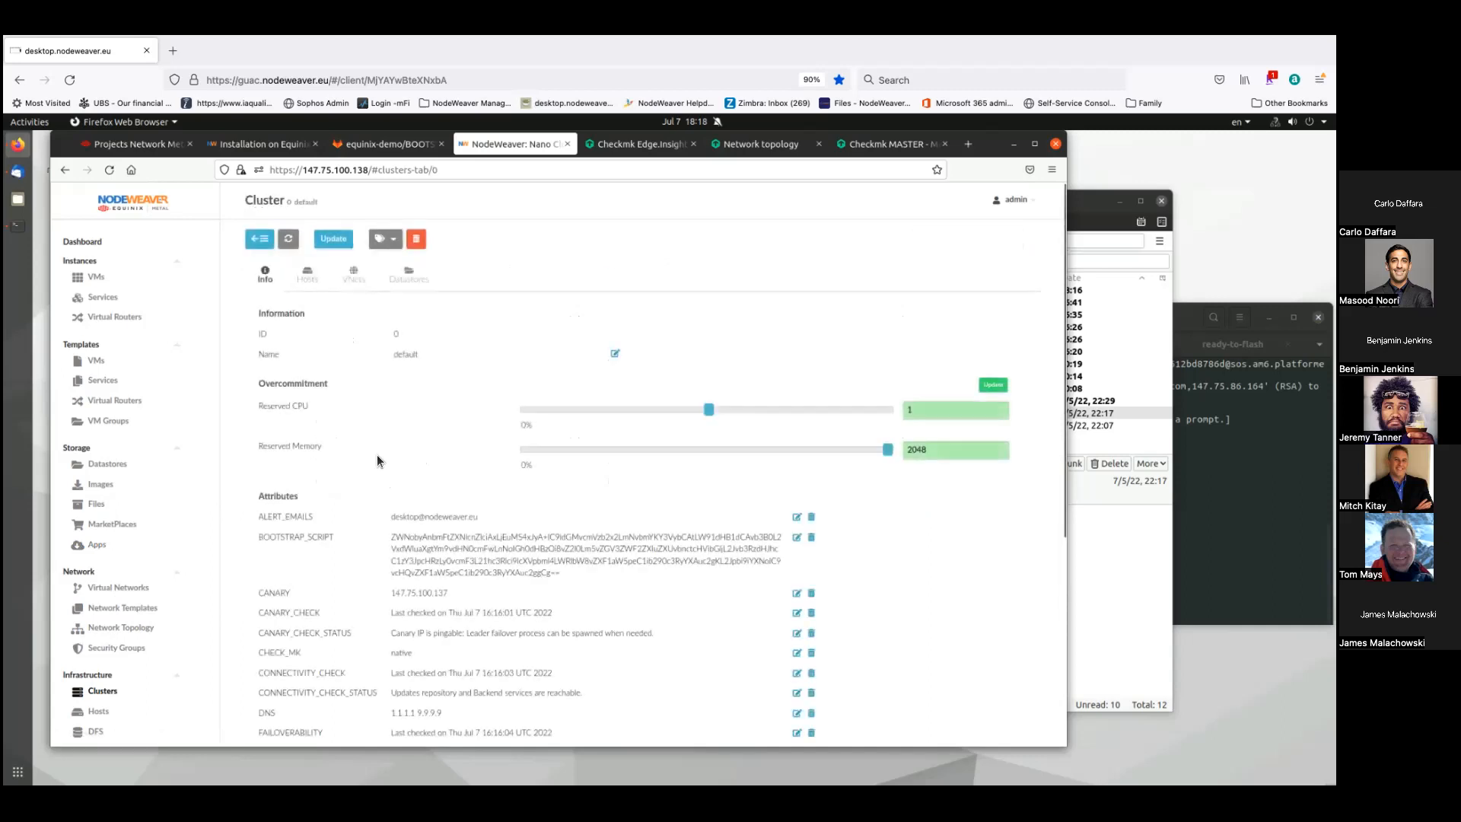
# - Review the cluster's attributes, highlighting ALERT_EMAILS and BOOTSTRAP_SCRIPT, then bring the node terminal forward
pyautogui.doubleClick(278, 496)
pyautogui.doubleClick(266, 516)
pyautogui.doubleClick(313, 535)
pyautogui.click(481, 566)
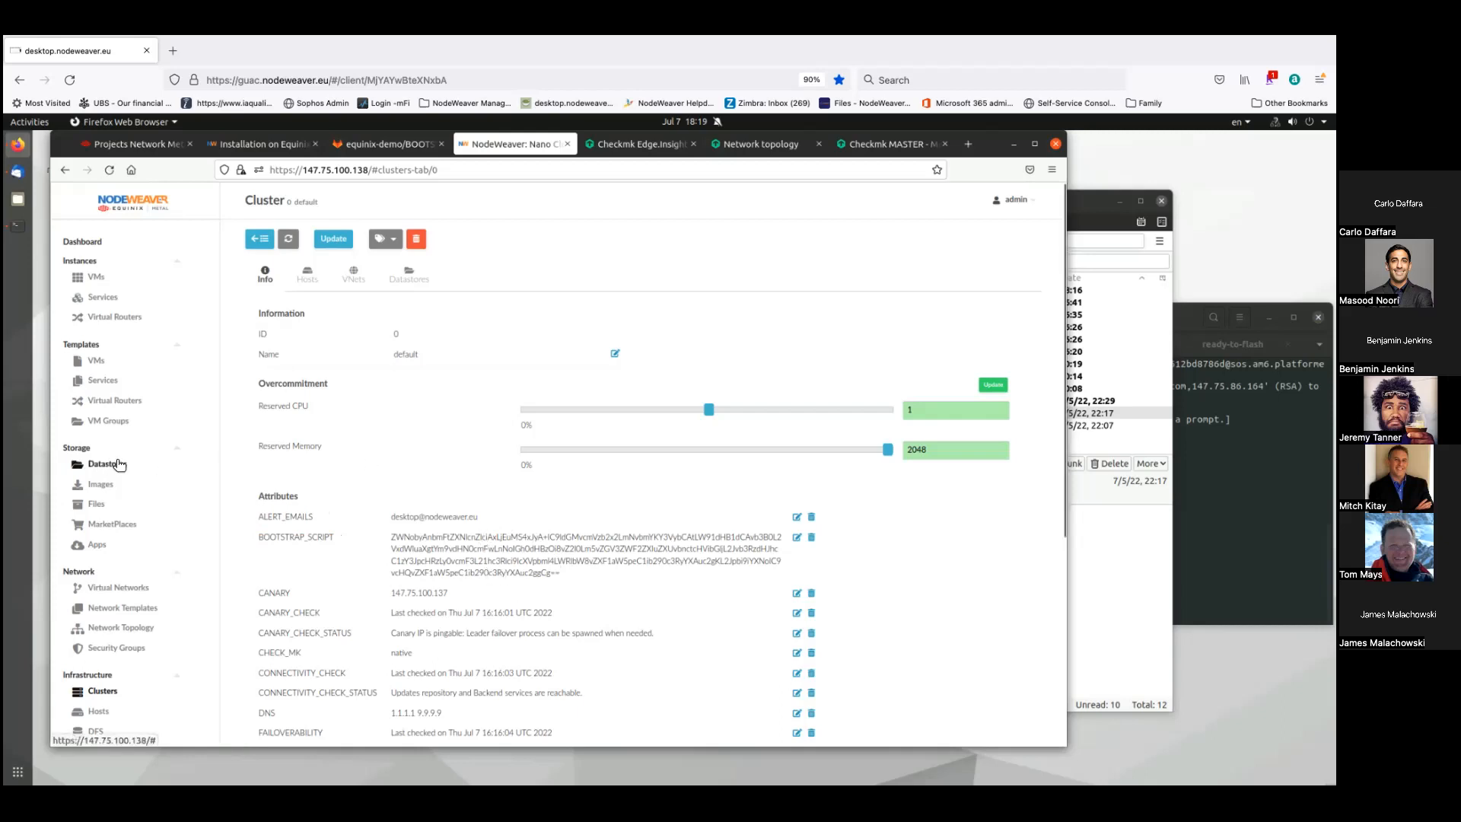
pyautogui.hotkey('alt', 'Tab')
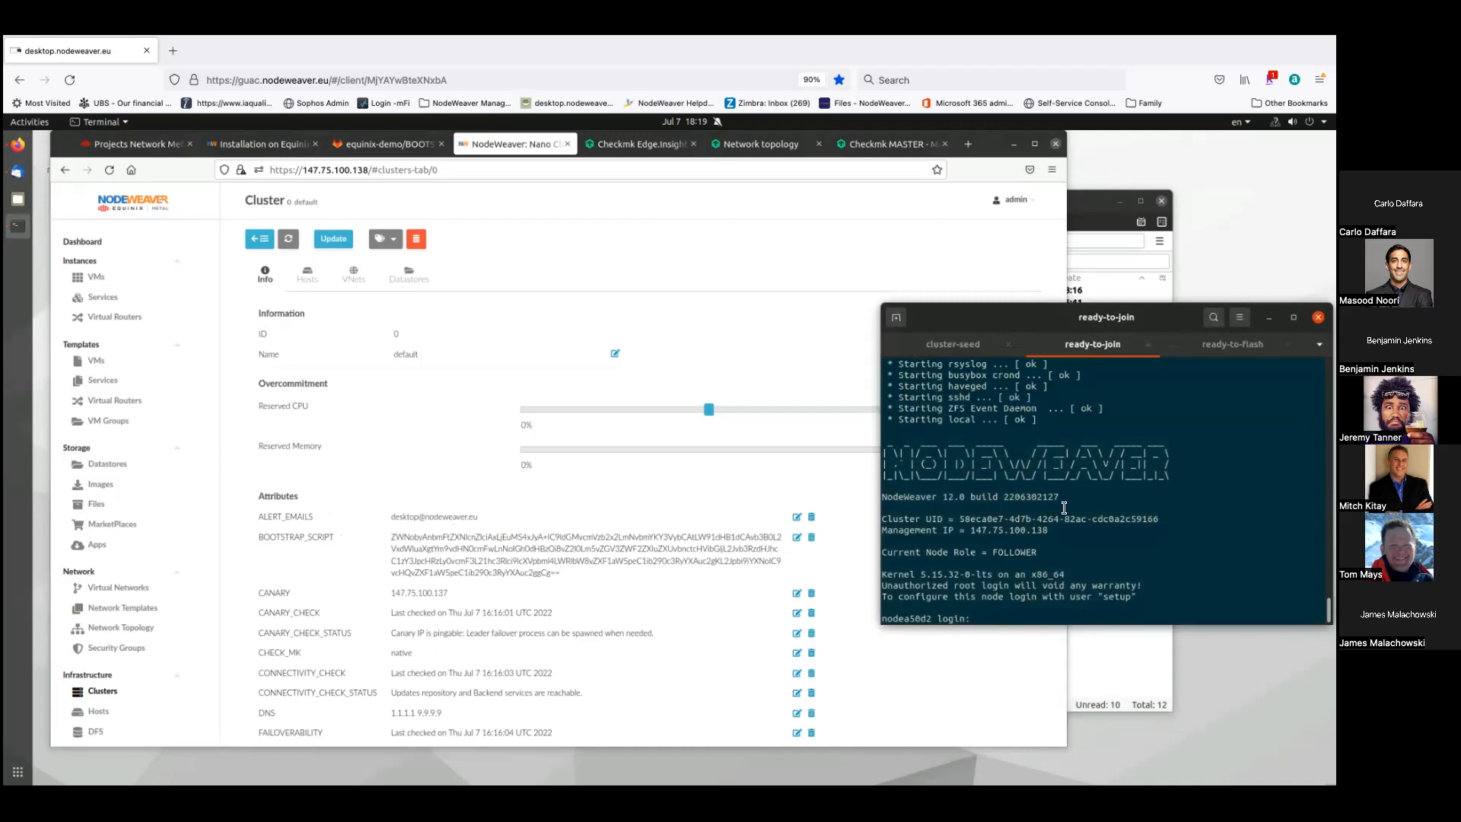
pyautogui.hotkey('ctrl', 'pagedown')
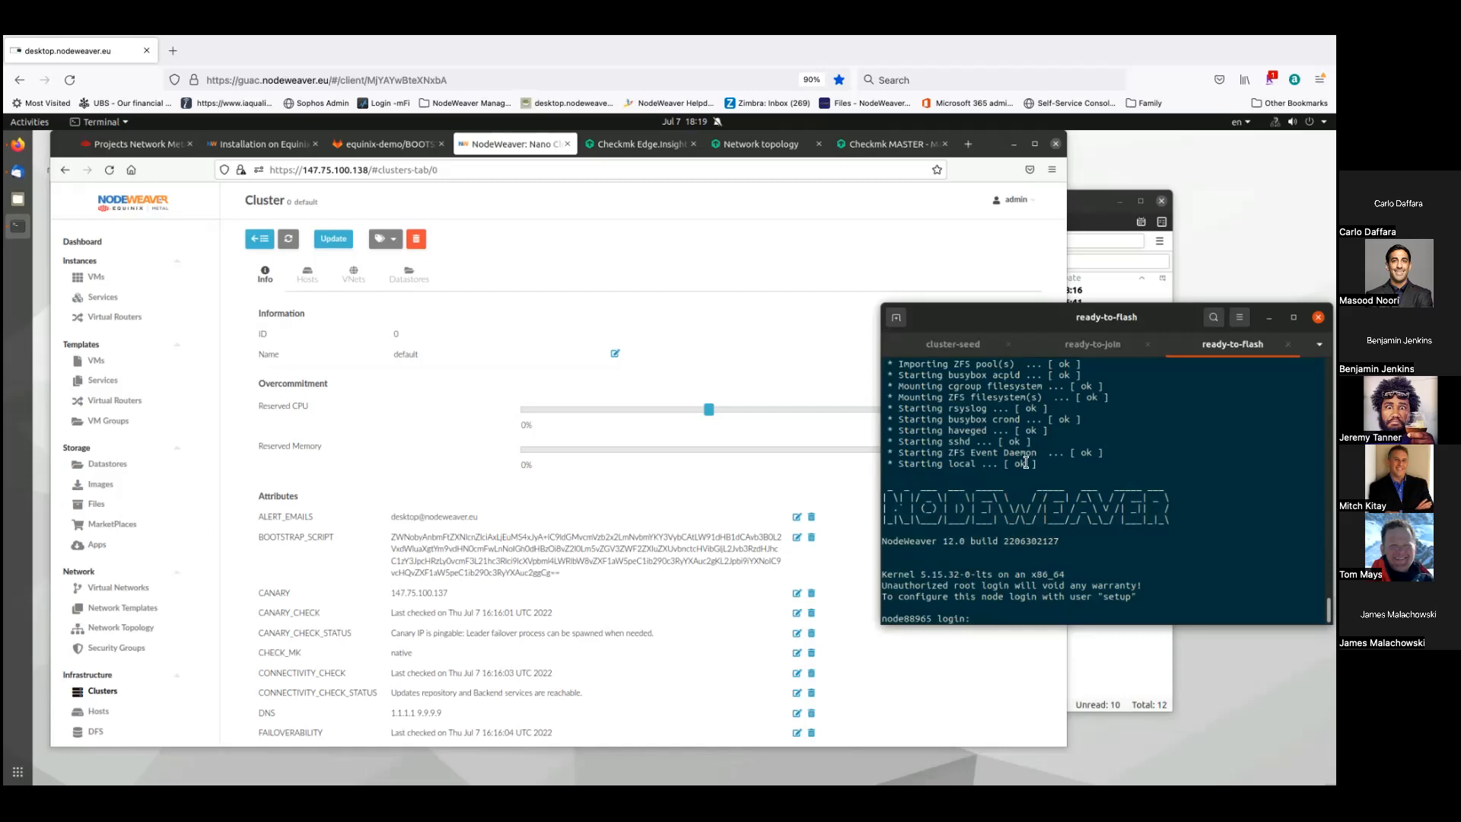
pyautogui.click(1111, 348)
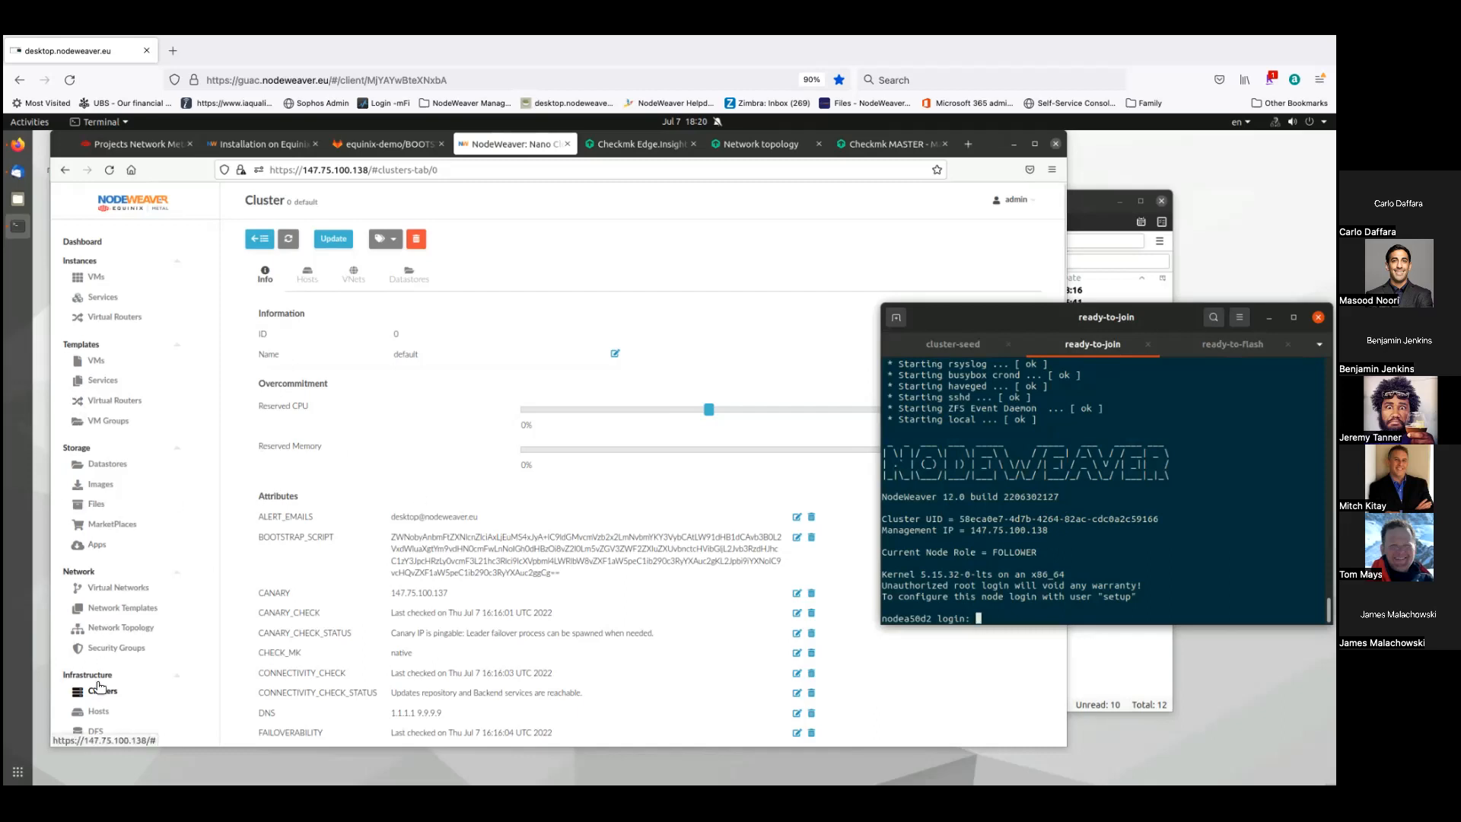
pyautogui.scroll(-5, 106, 685)
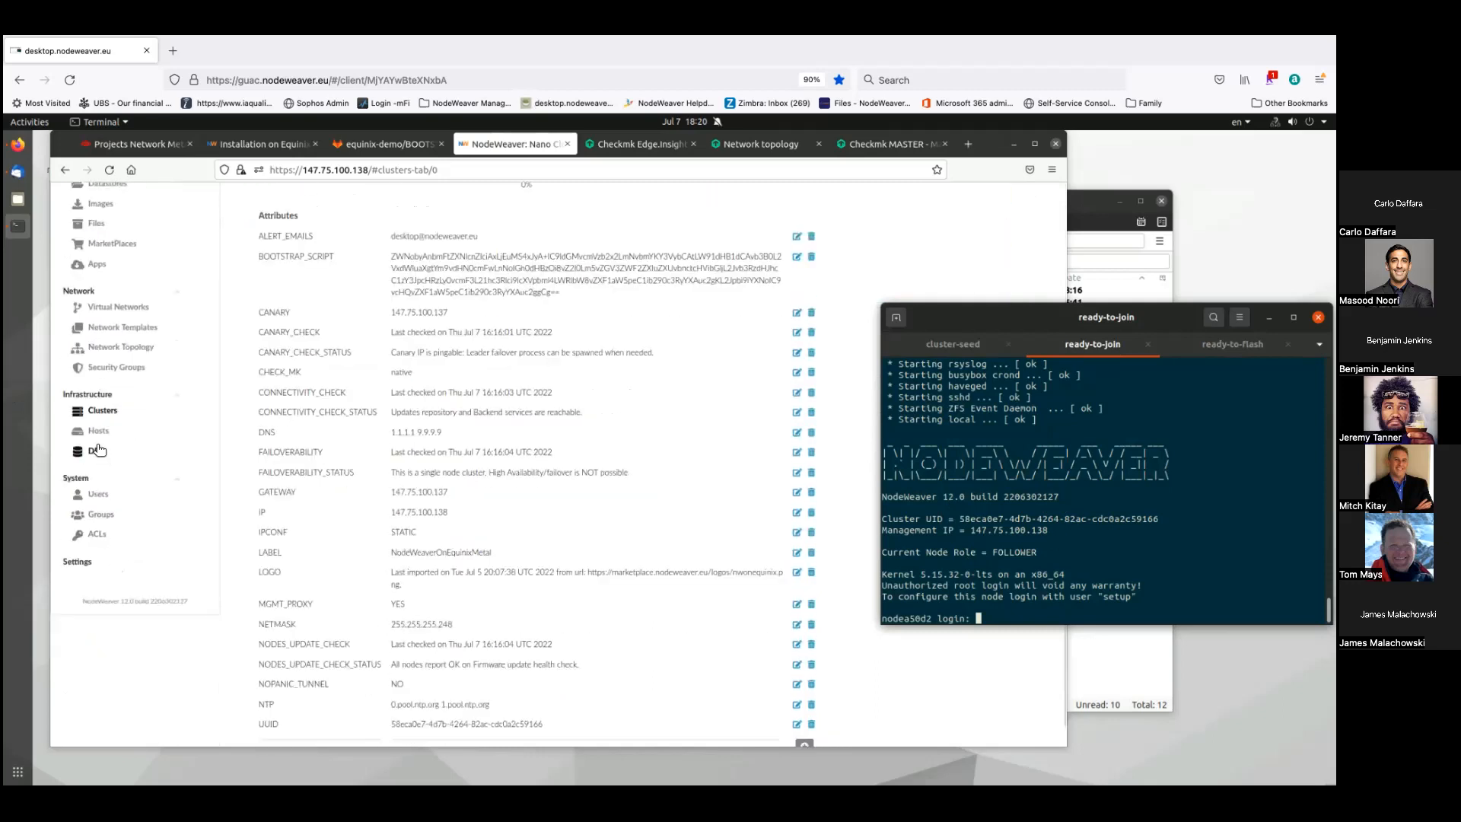
# - Check the DFS page's chunk status colour legend, then go to the VMs list
pyautogui.click(96, 451)
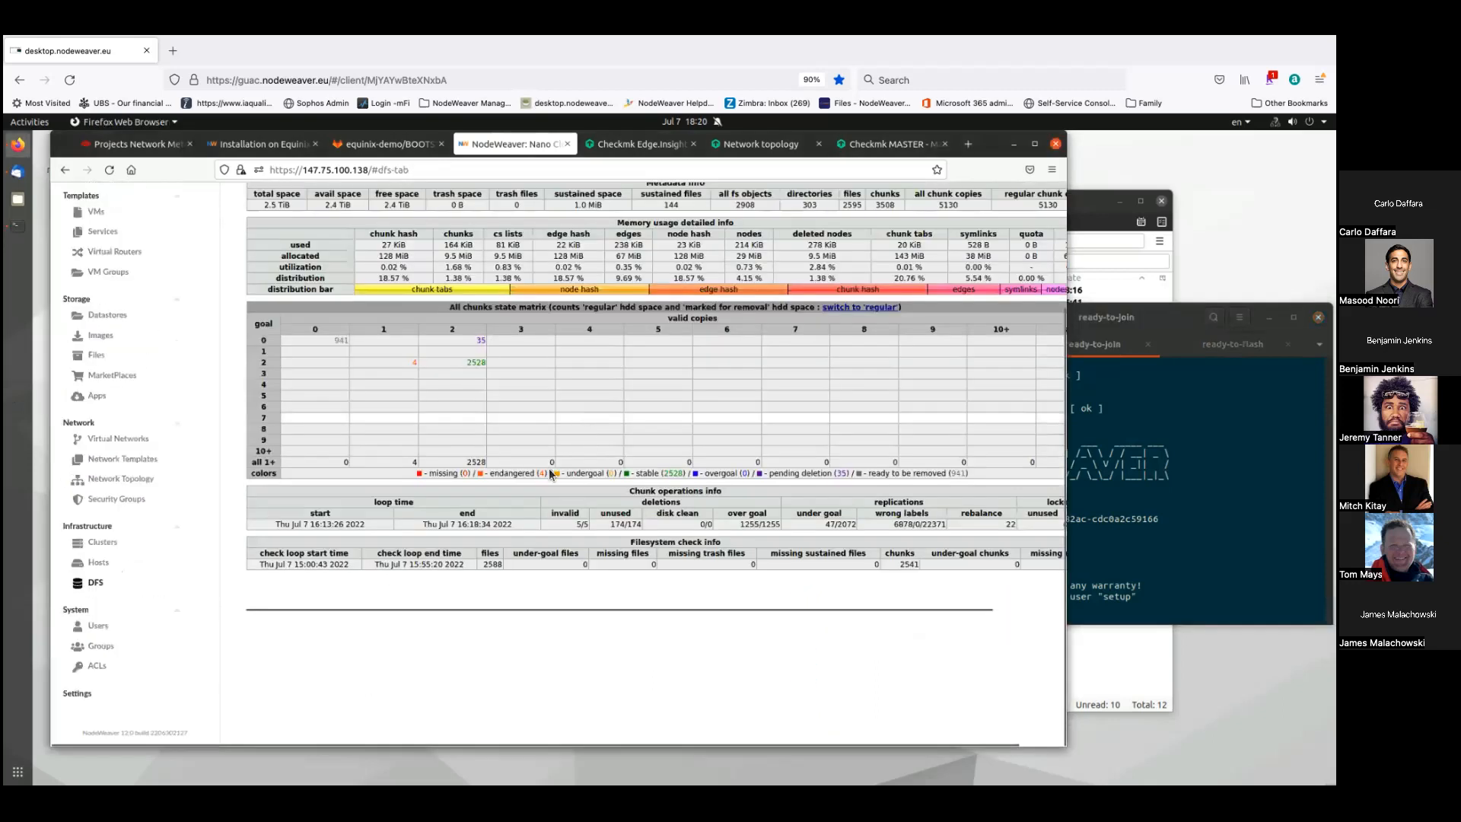
pyautogui.tripleClick(516, 473)
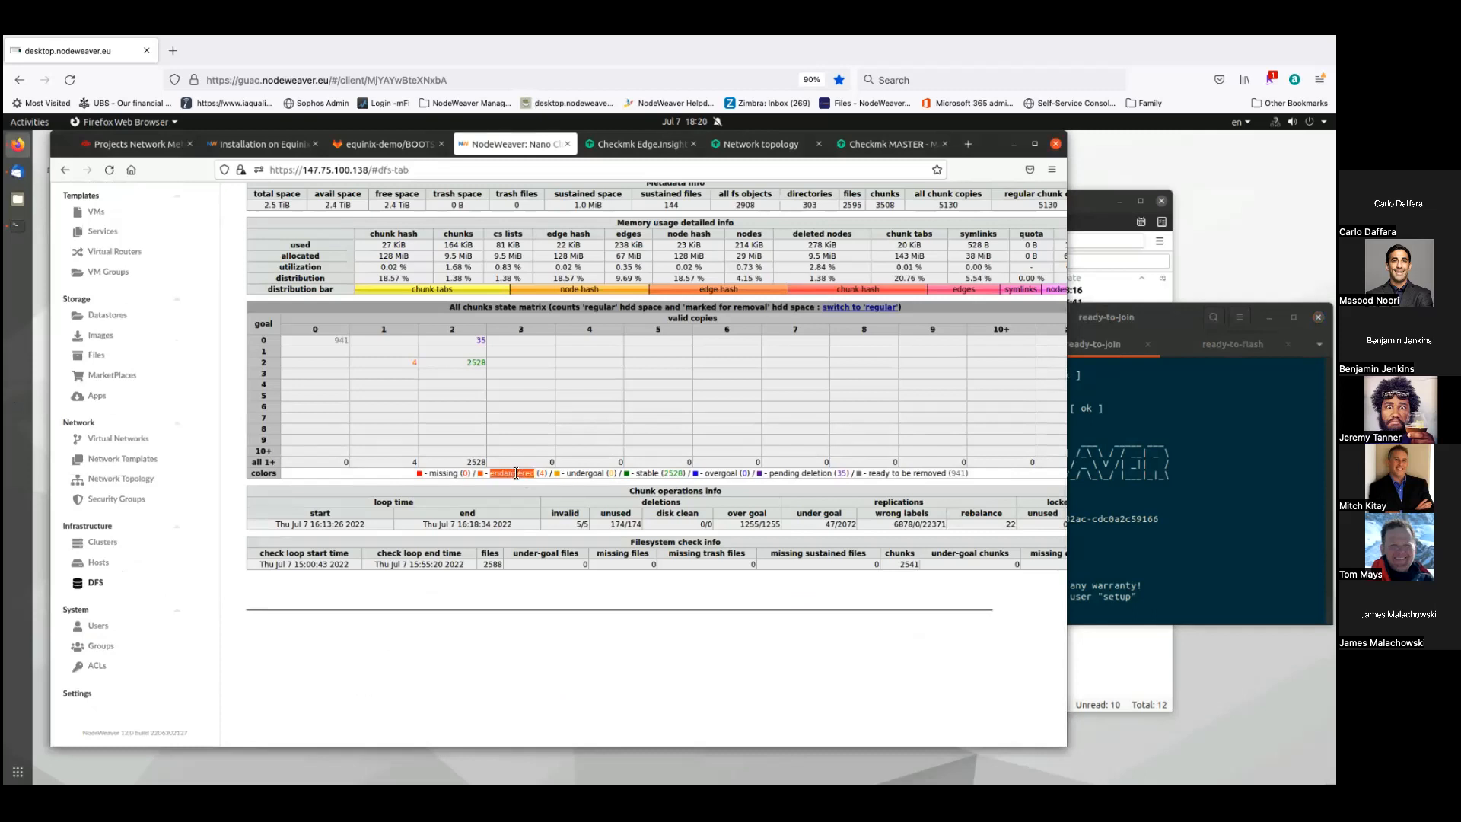
pyautogui.click(512, 472)
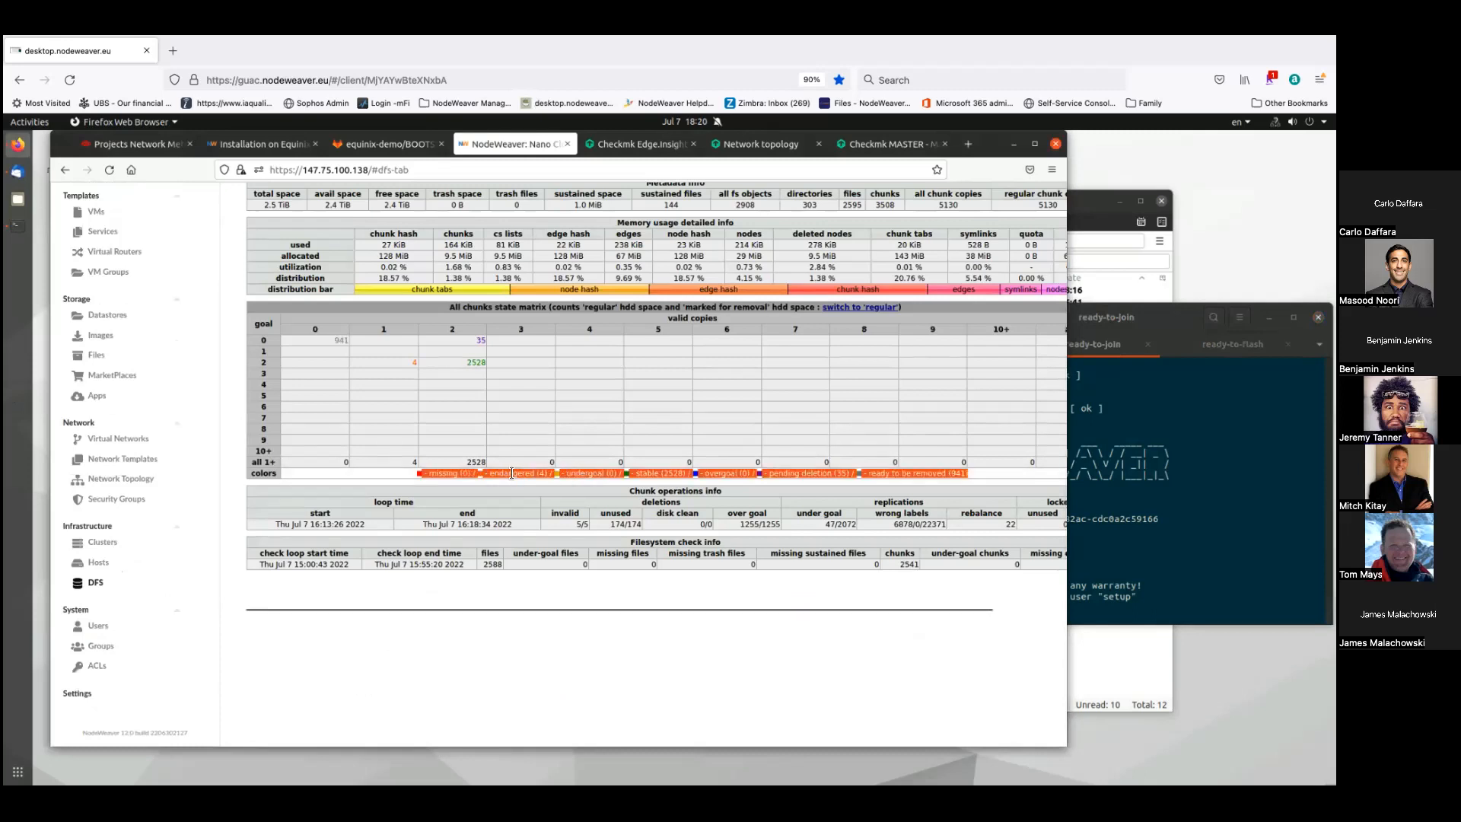
pyautogui.click(512, 473)
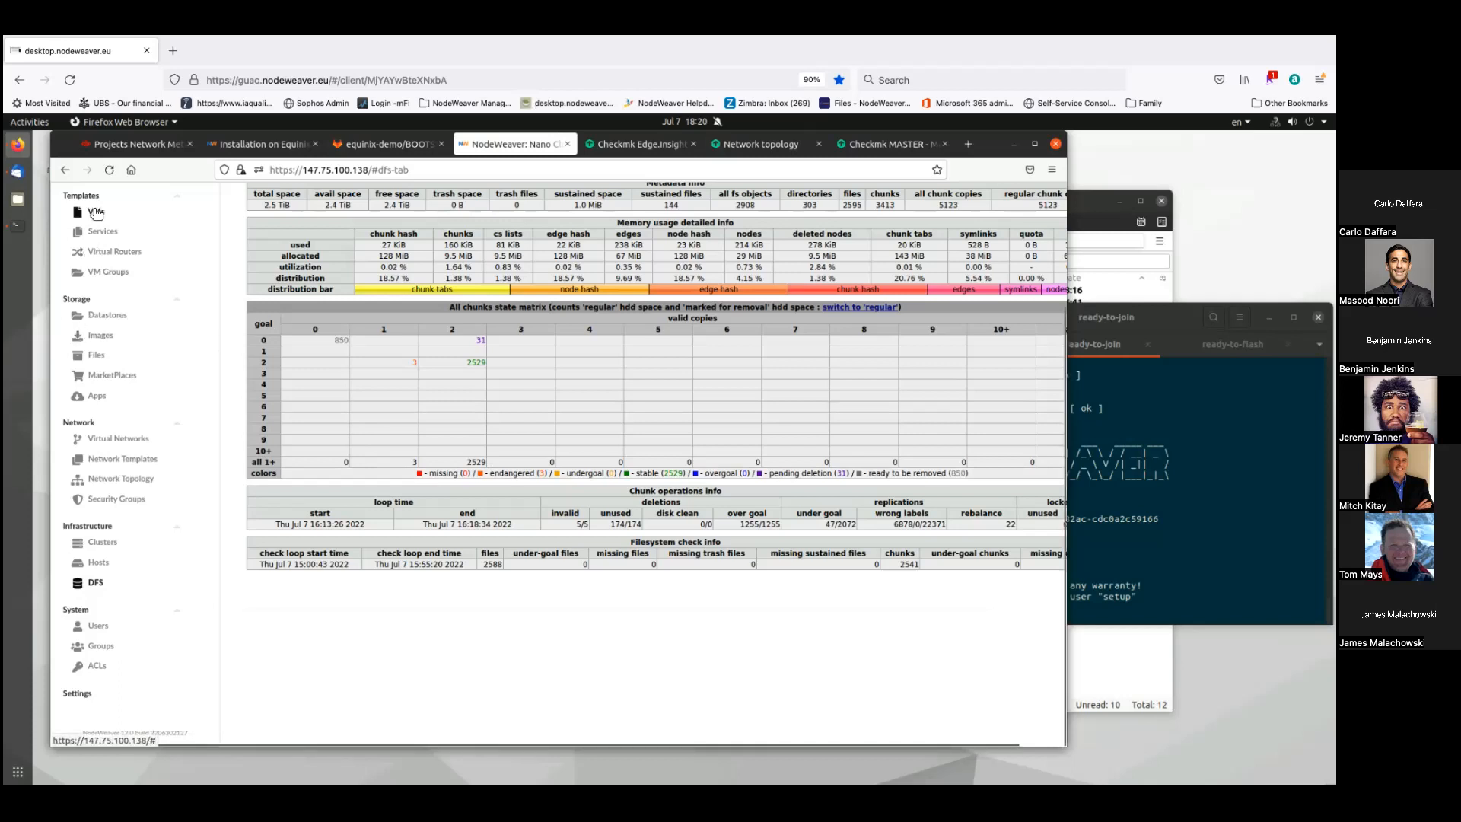
pyautogui.scroll(1, 98, 226)
pyautogui.scroll(2, 98, 225)
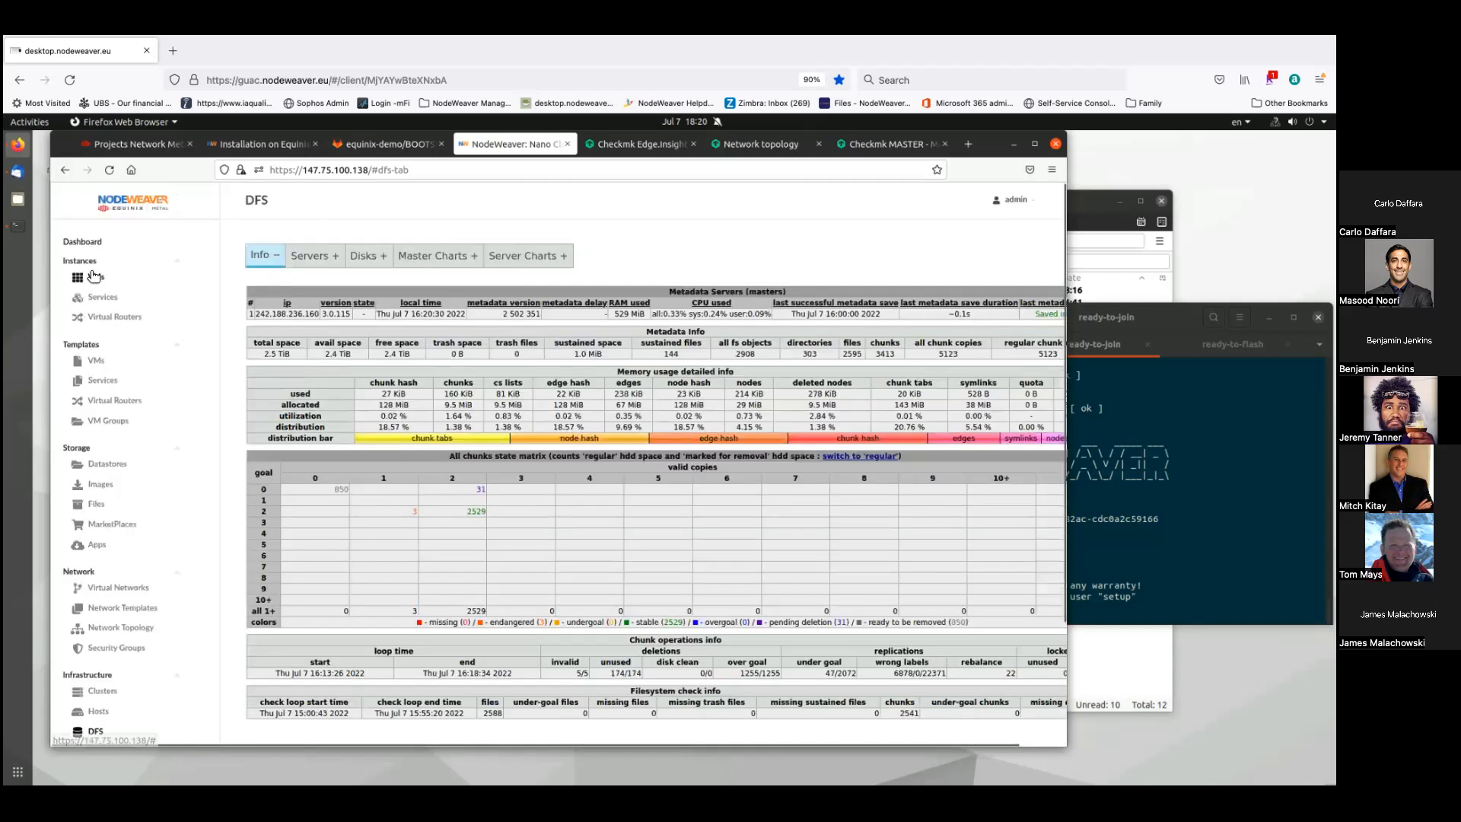
pyautogui.click(95, 277)
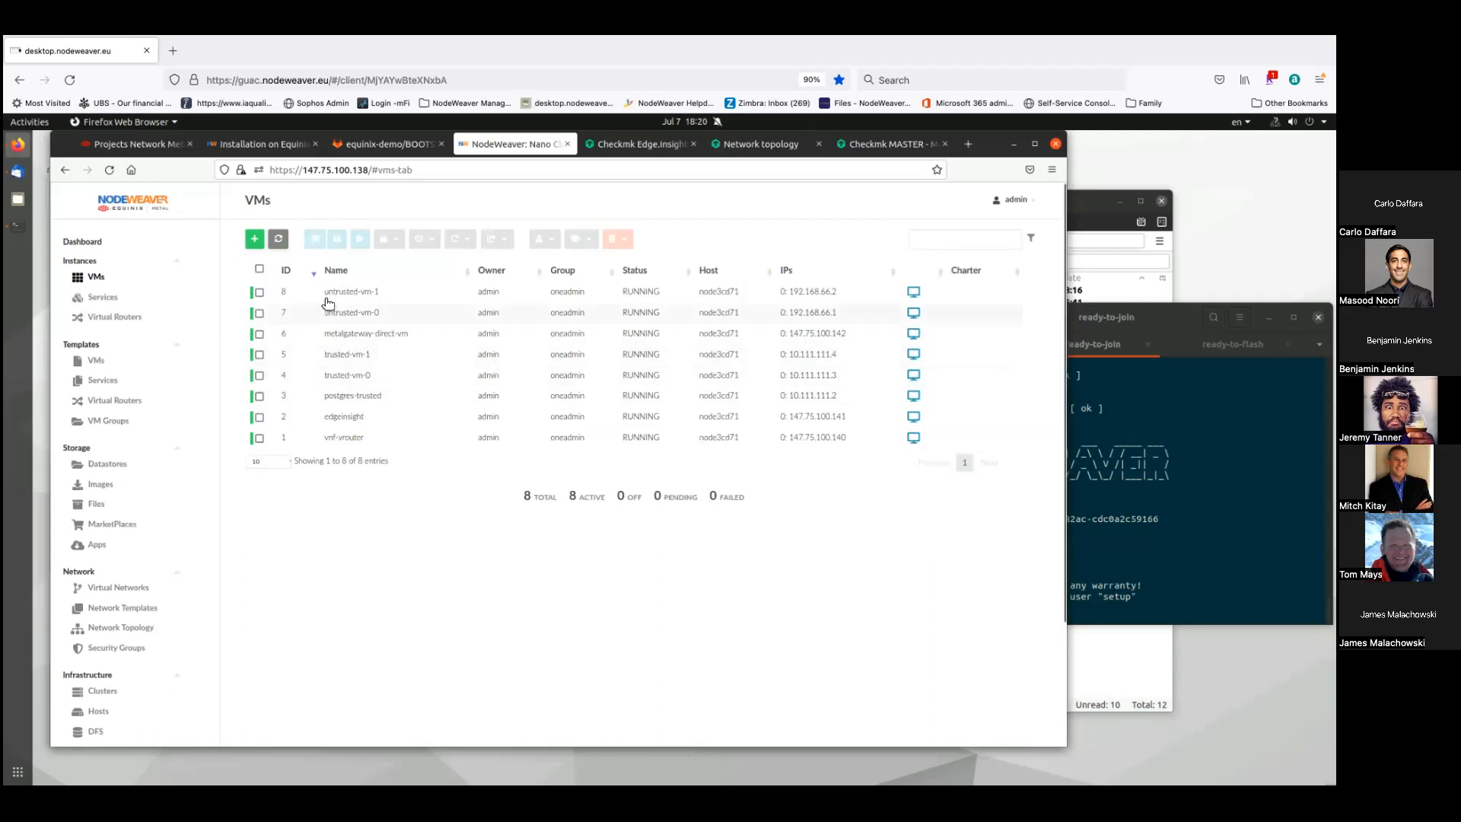
# - Open the edgeinsight VM's info page from the VMs list
pyautogui.click(346, 418)
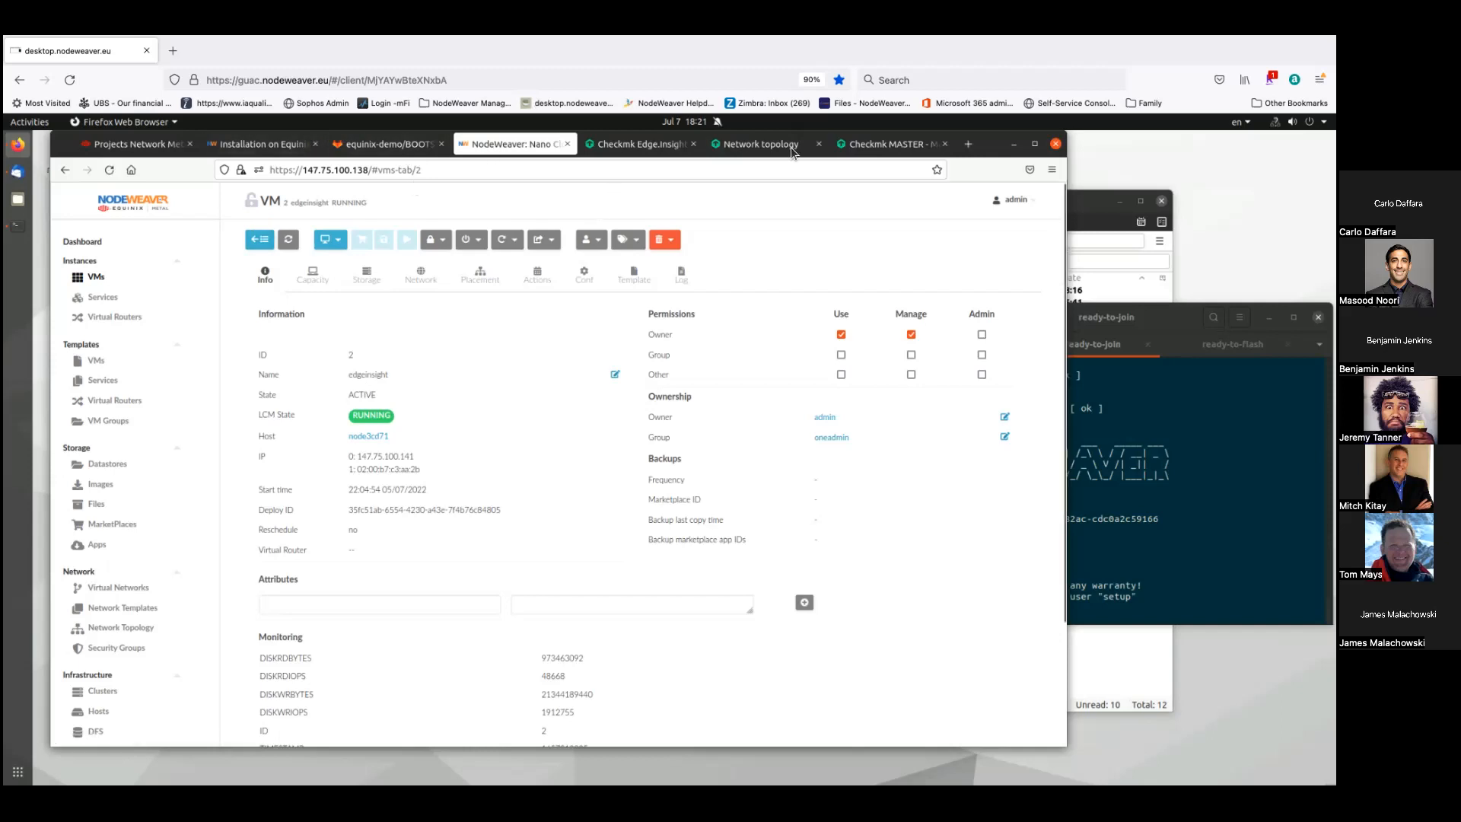
# - Review the Edge.Insight host list, main dashboard and network topology graph
pyautogui.click(639, 145)
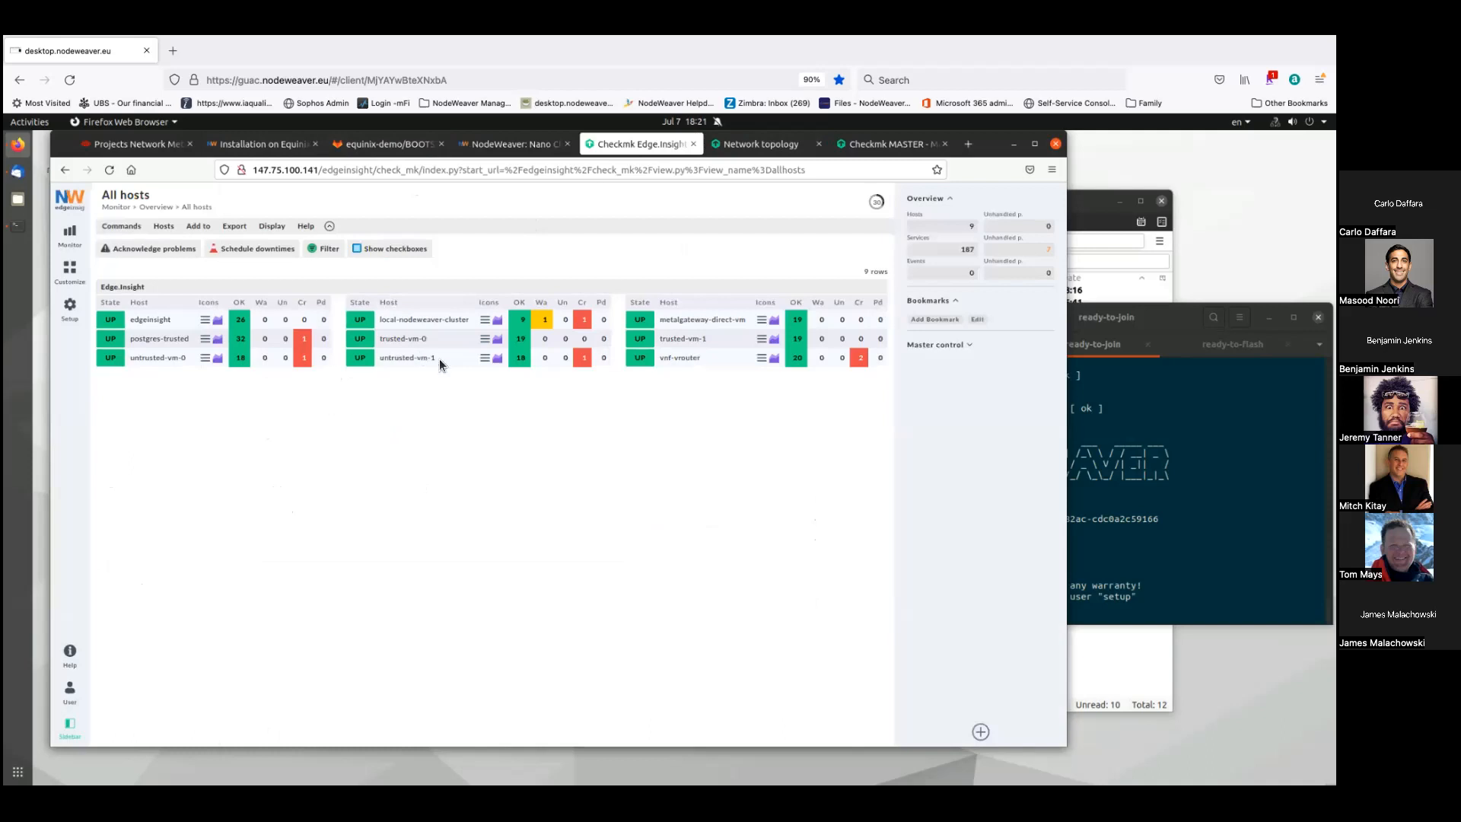
pyautogui.click(719, 143)
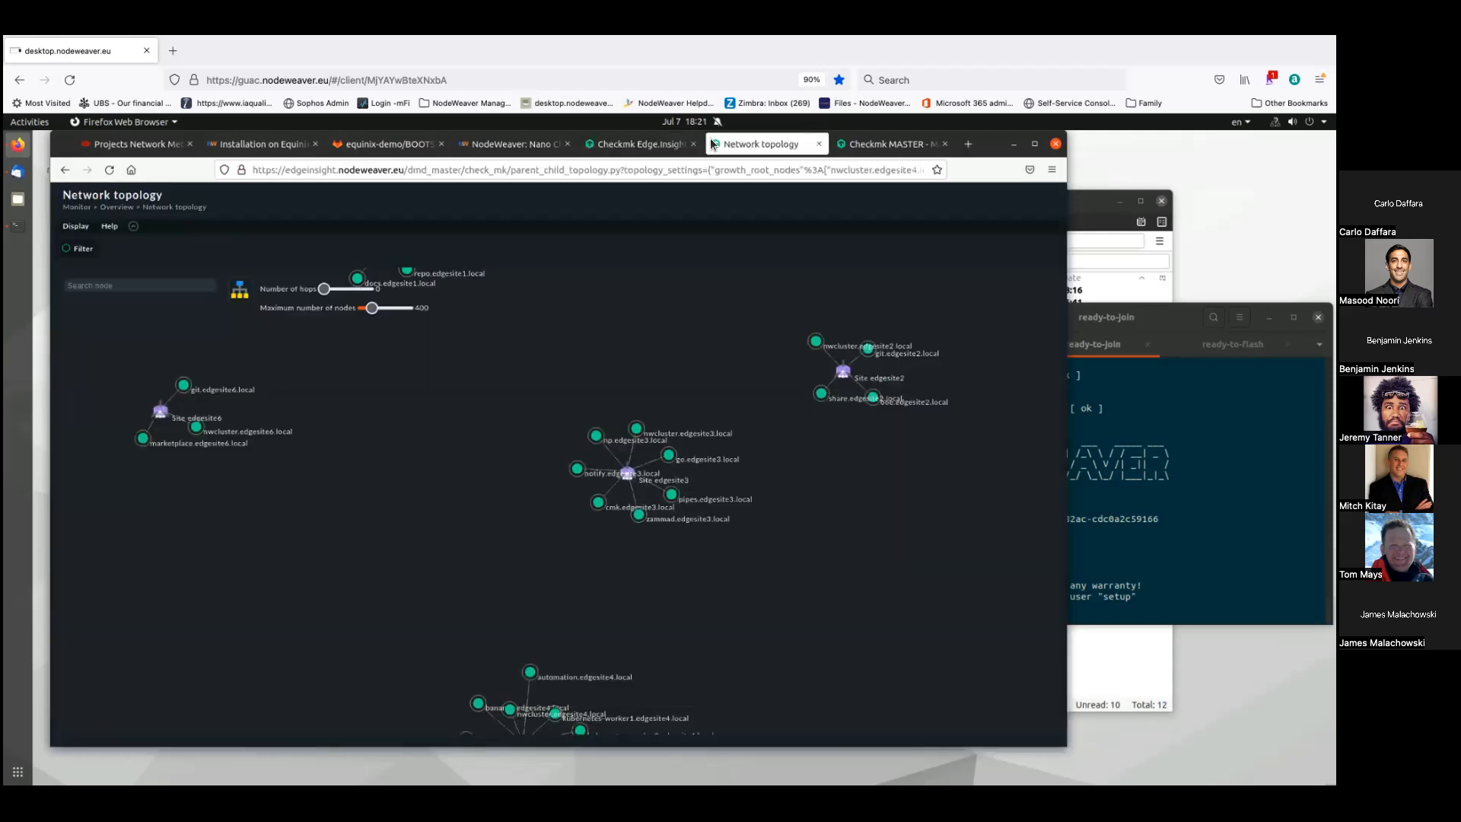
pyautogui.click(653, 144)
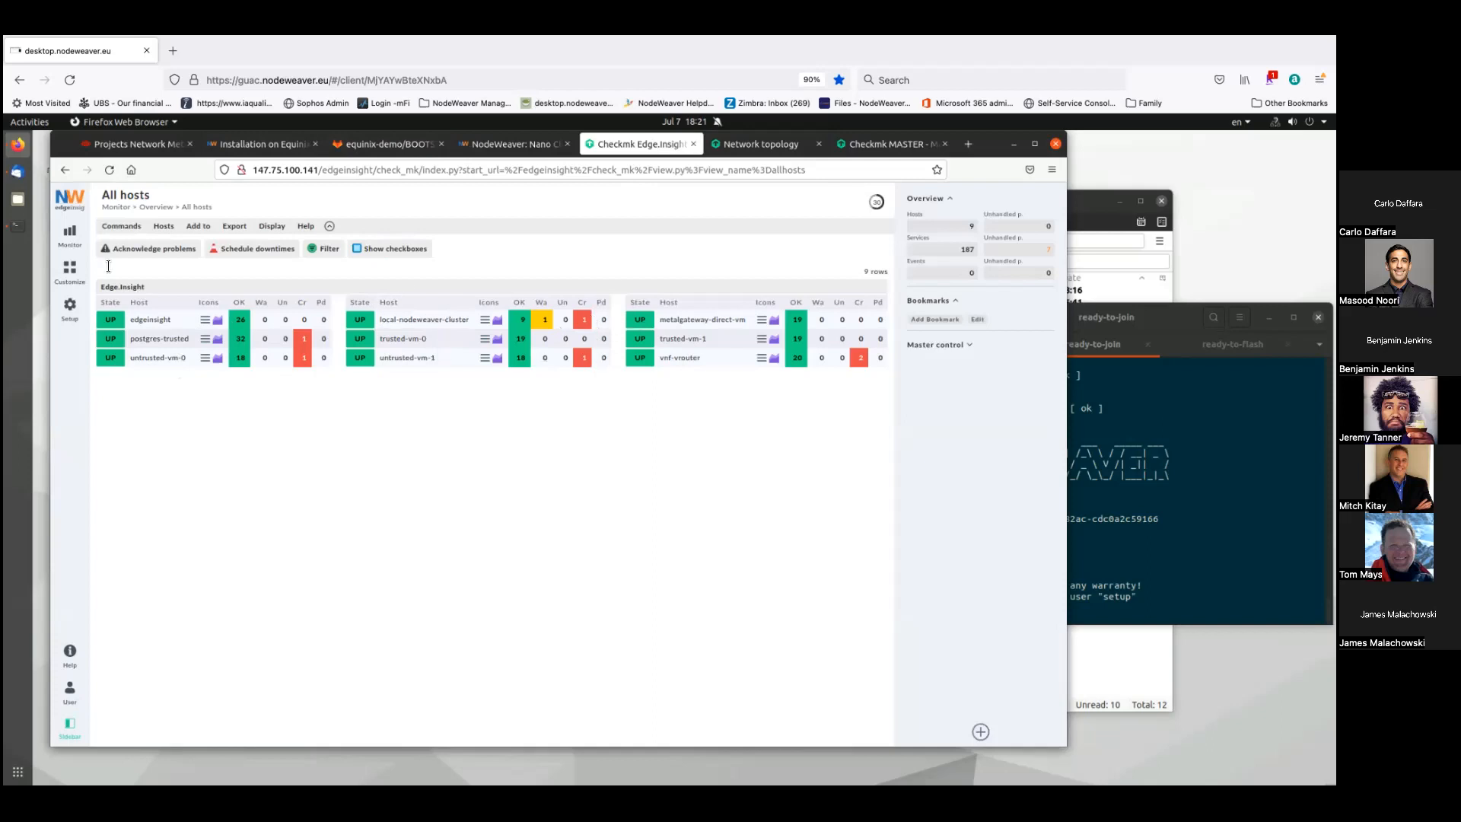
pyautogui.click(75, 207)
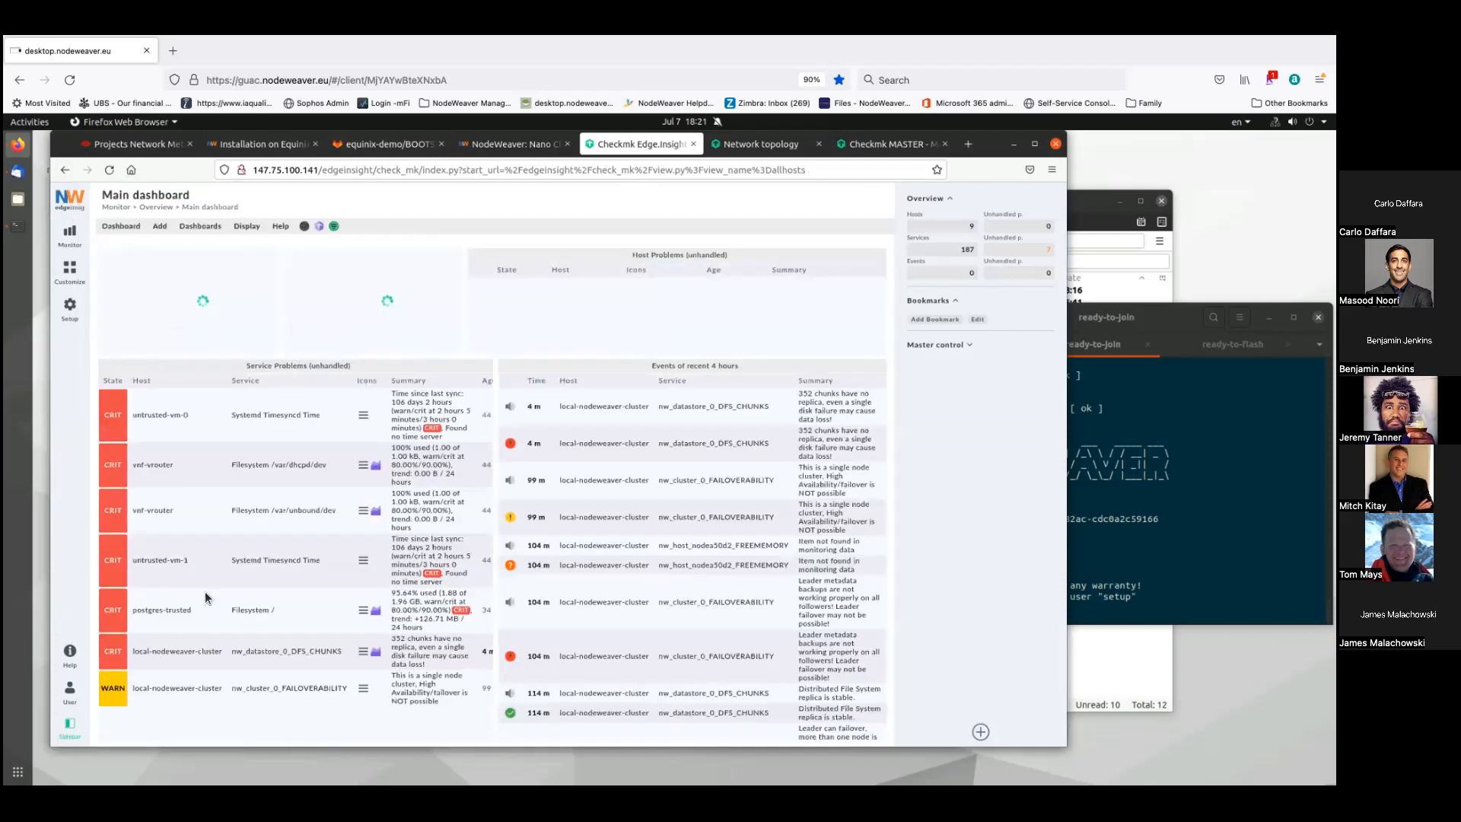
pyautogui.click(752, 147)
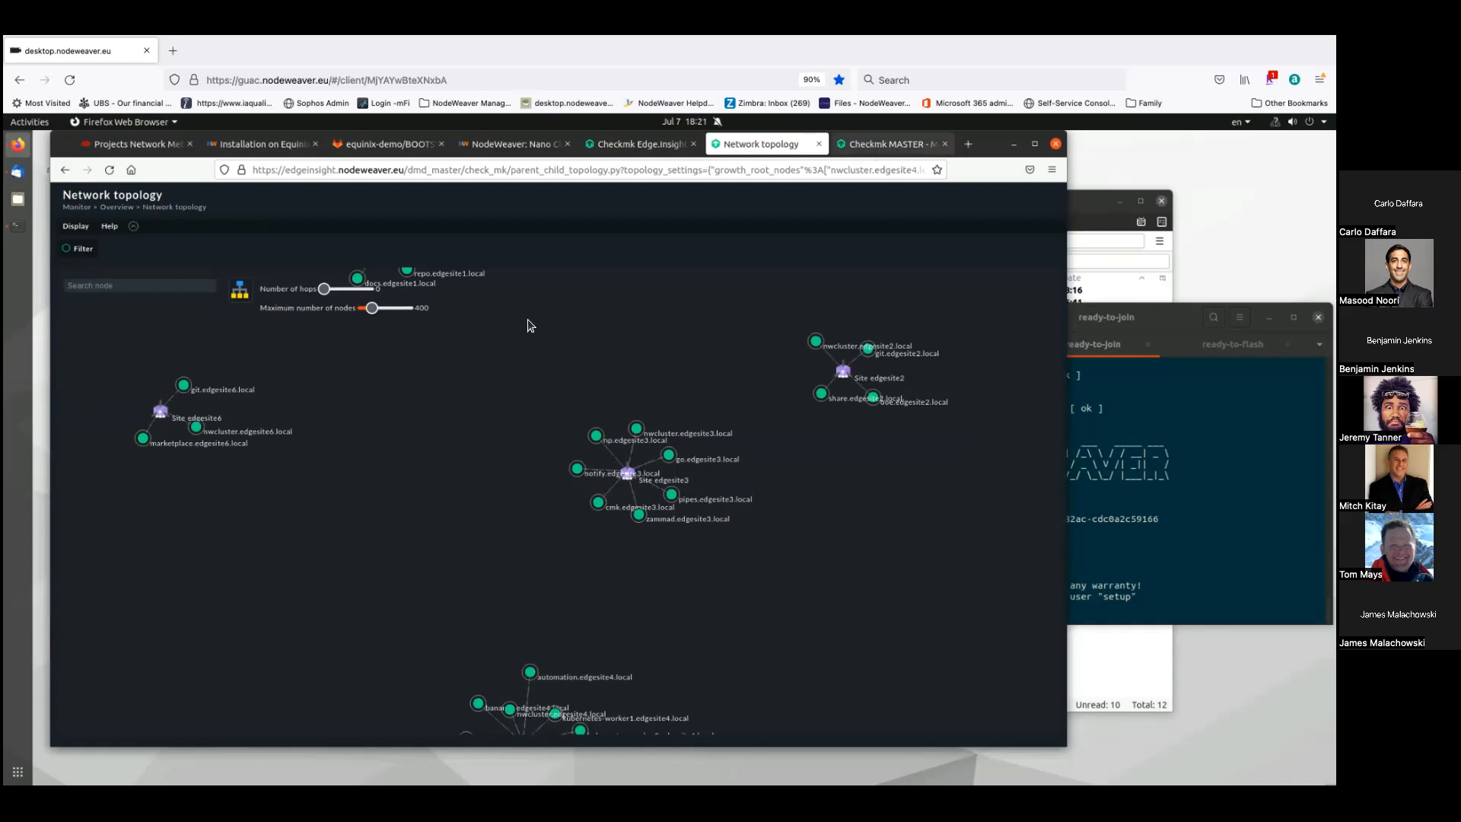
# - Look over the Checkmk MASTER dashboard, then show BOOTSTRAP_SCRIPT.base64 in GitLab's equinix-demo project
pyautogui.hotkey('ctrl', 'Tab')
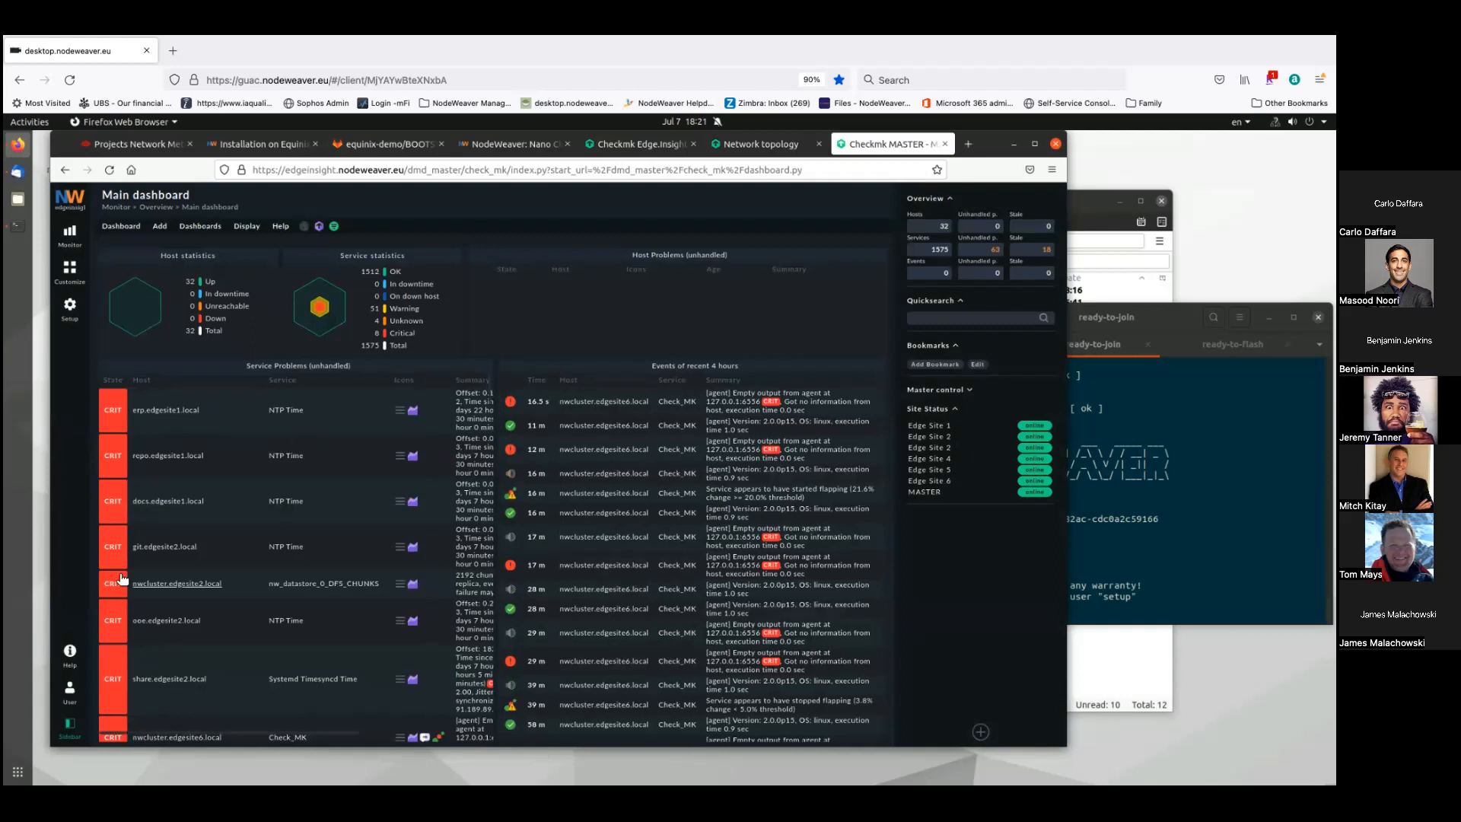
pyautogui.moveTo(414, 410)
pyautogui.click(426, 145)
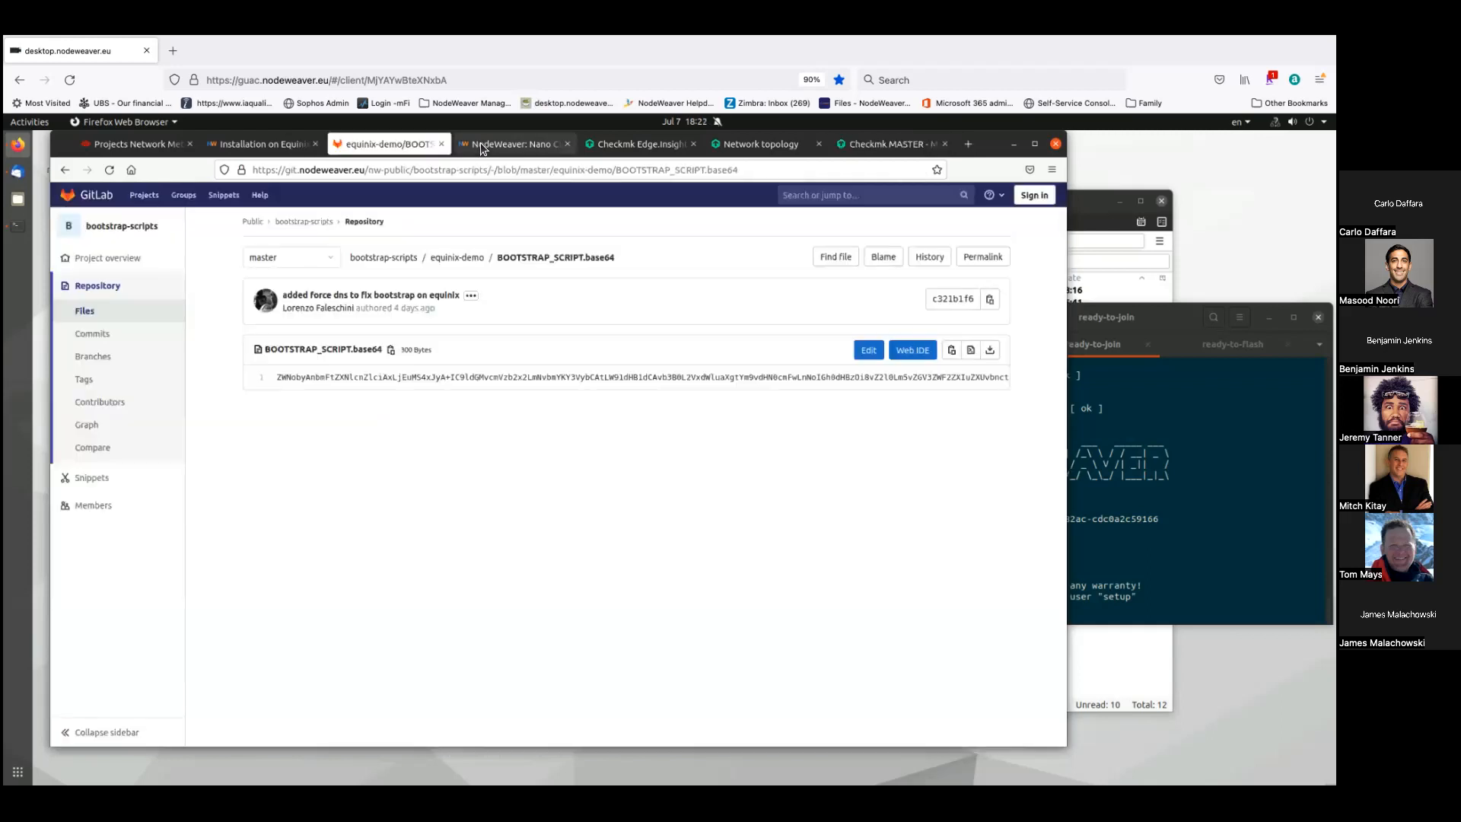
# - Go back from GitLab to the NodeWeaver: Nano tab showing the edgeinsight VM
pyautogui.click(510, 144)
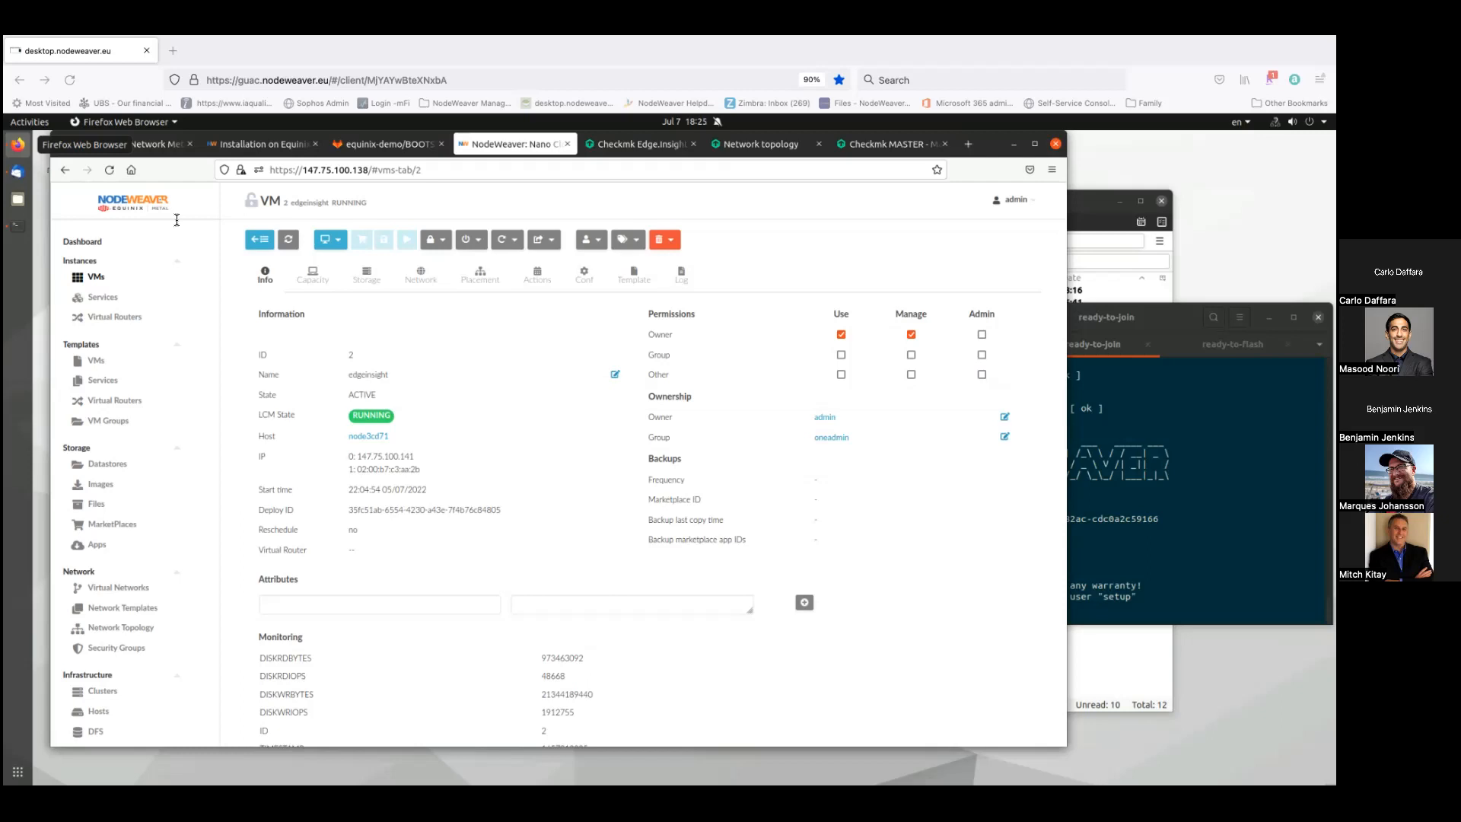
pyautogui.click(99, 381)
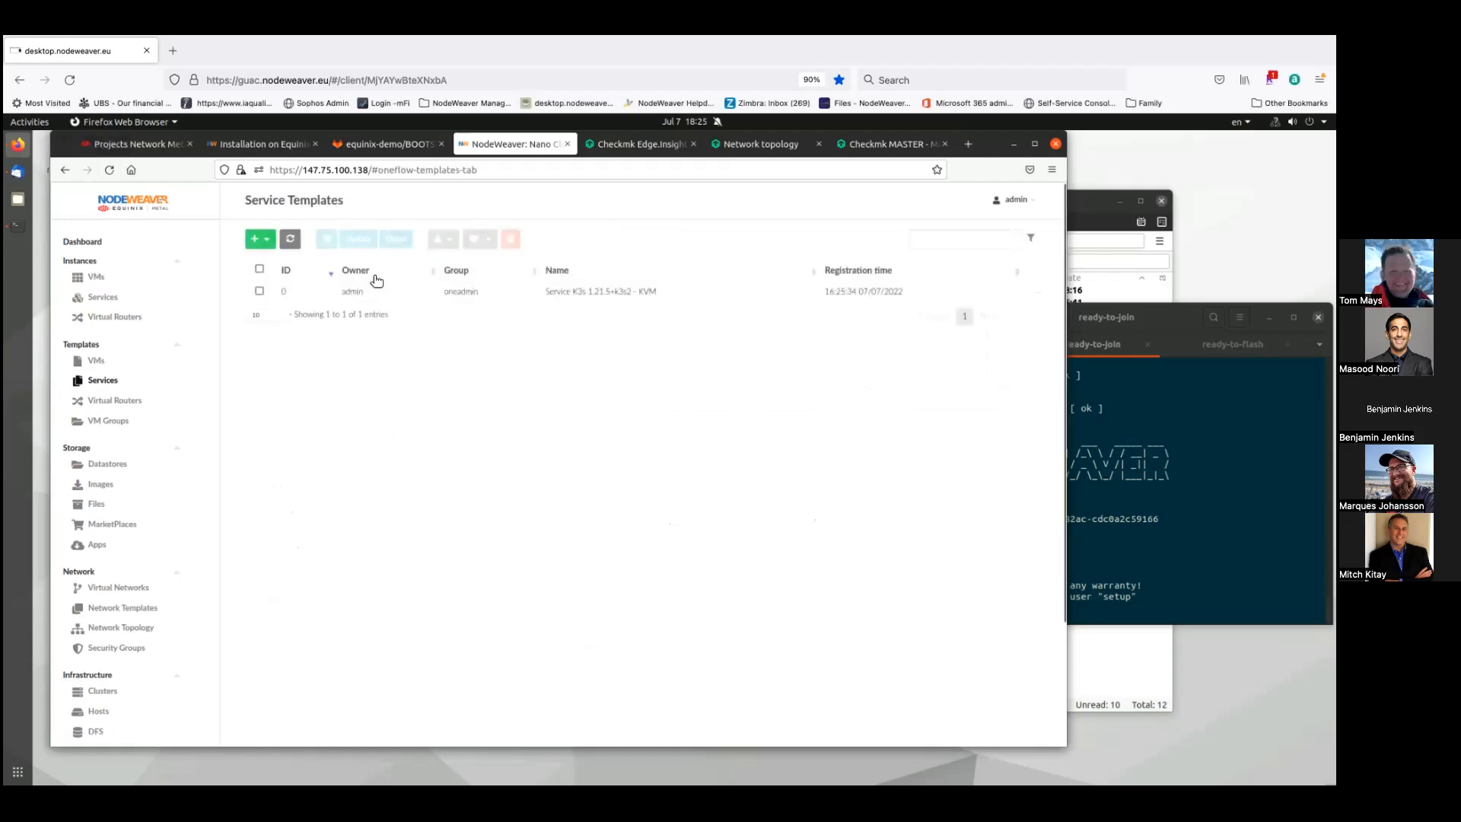
pyautogui.click(354, 293)
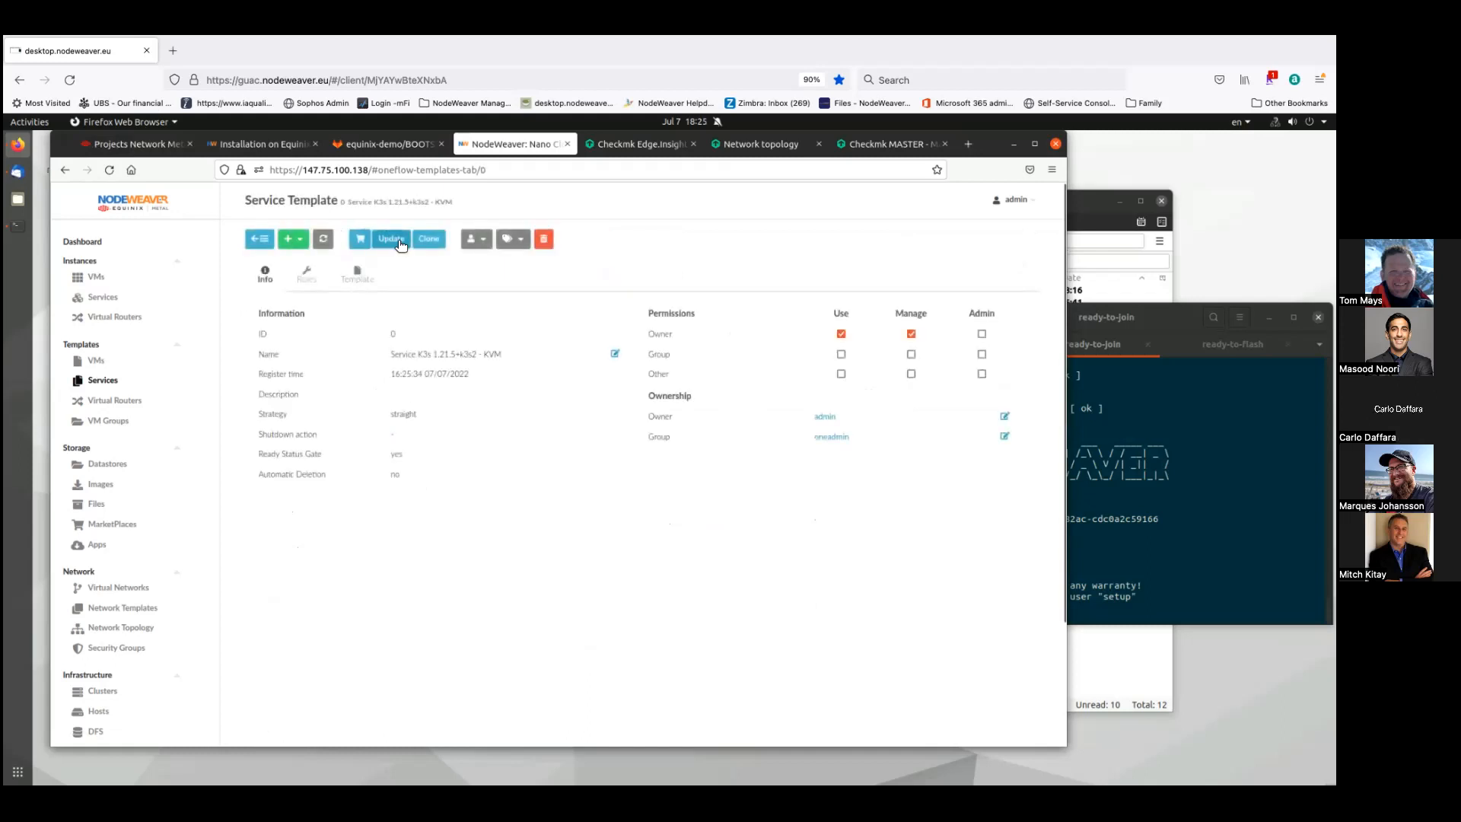
pyautogui.click(401, 240)
pyautogui.scroll(-4, 593, 403)
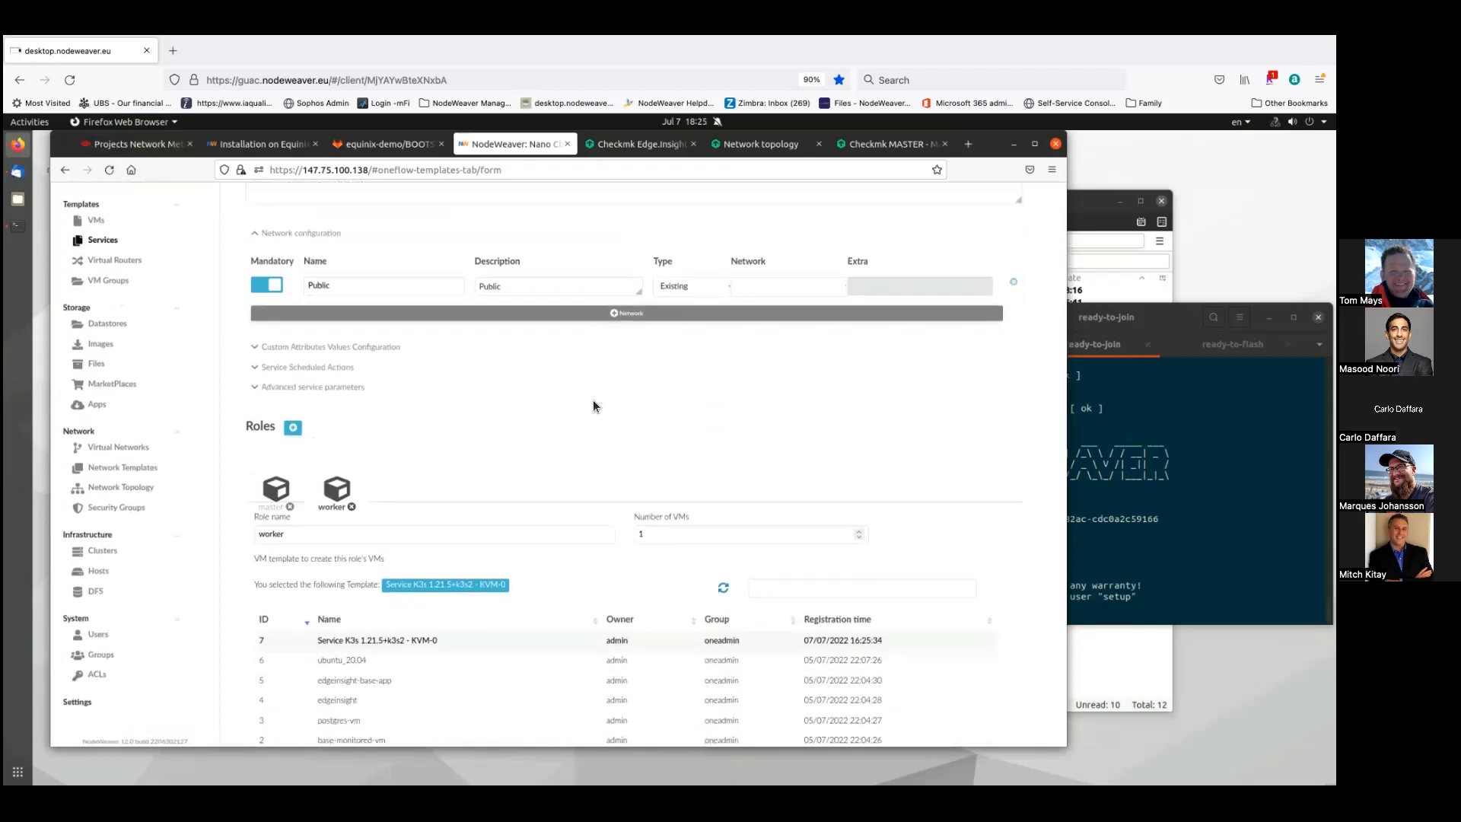
pyautogui.scroll(-2, 594, 402)
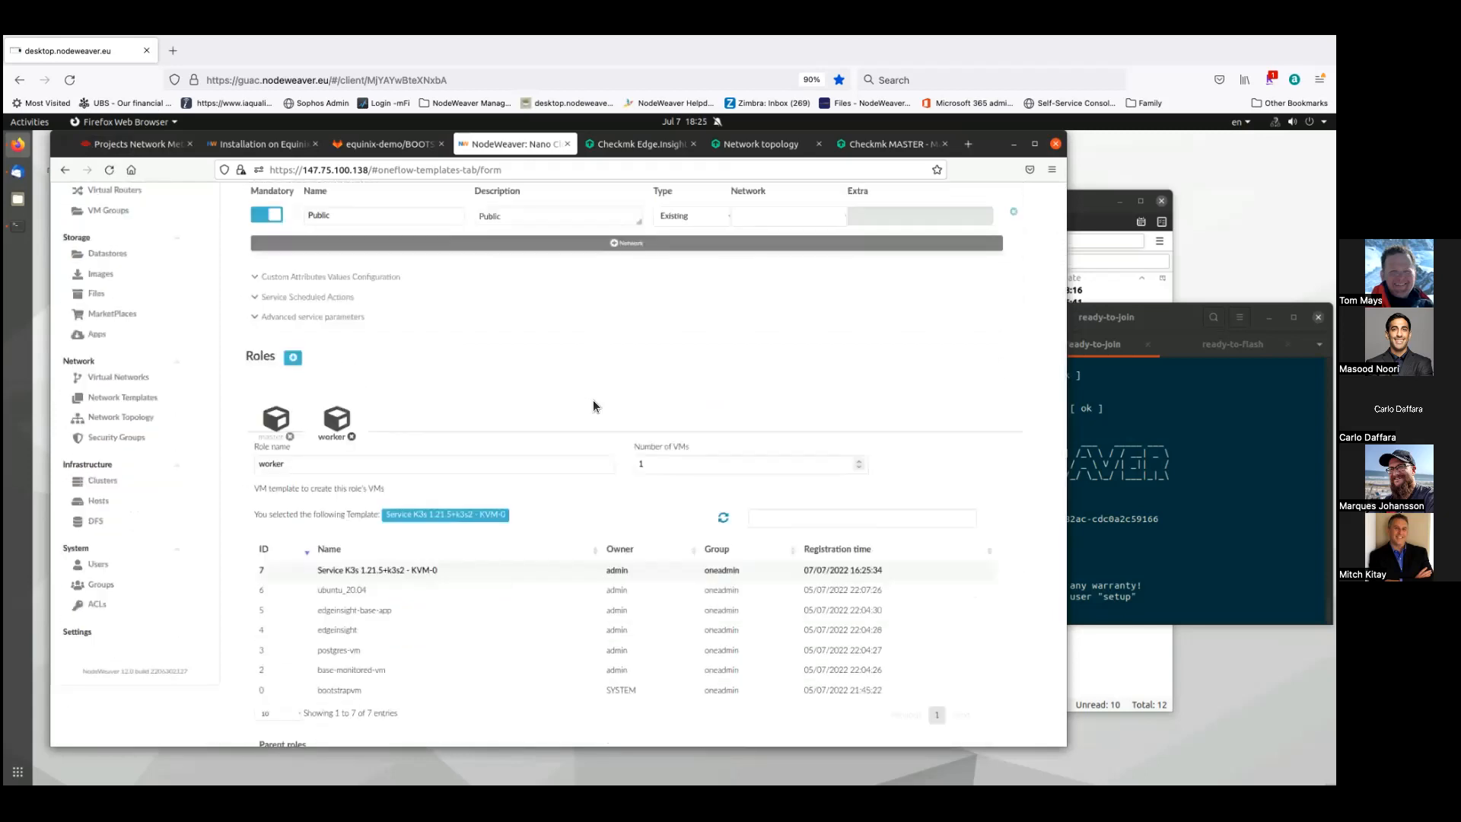
pyautogui.scroll(-2, 593, 403)
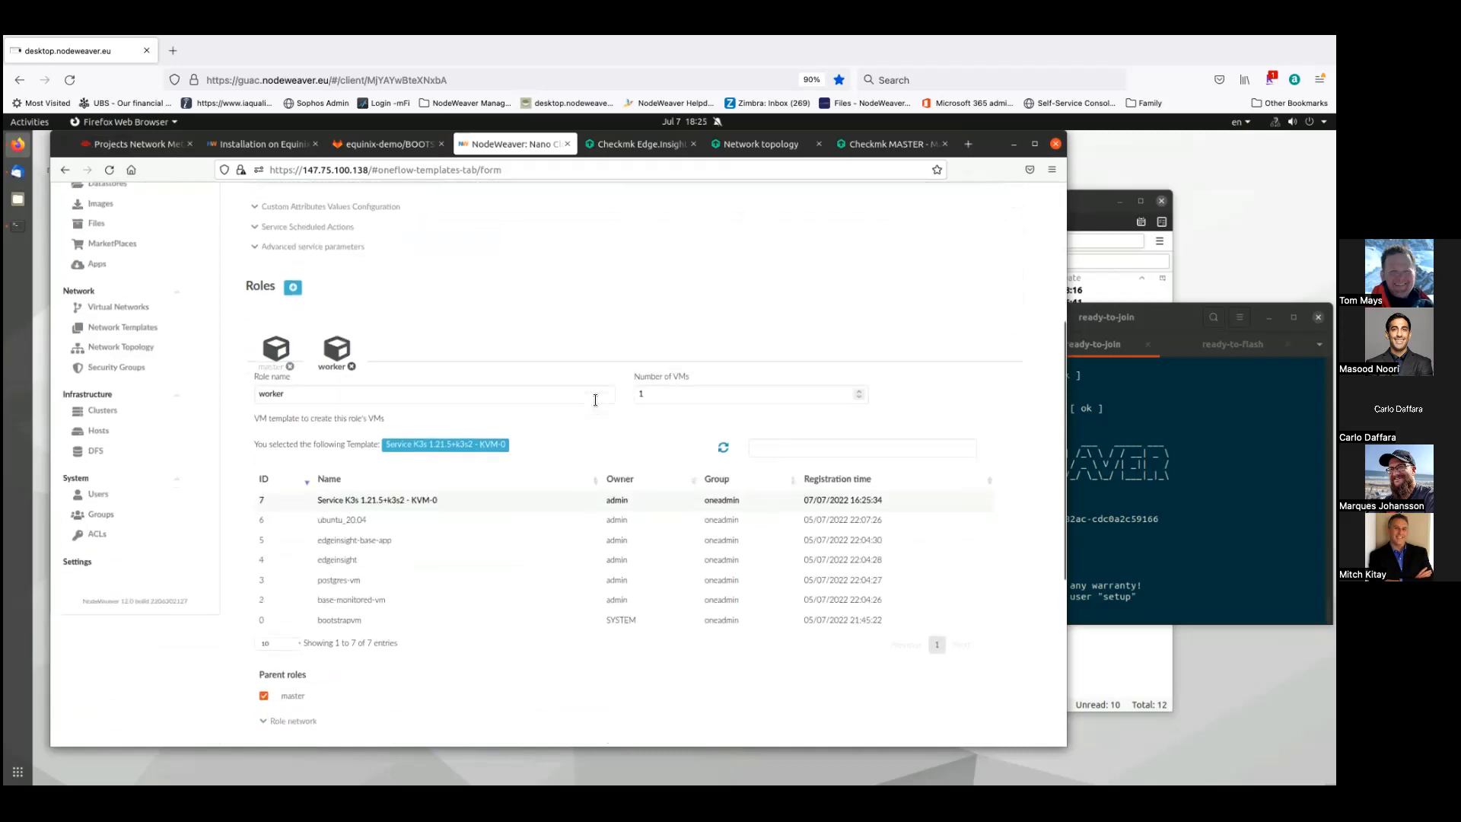
pyautogui.scroll(-4, 595, 399)
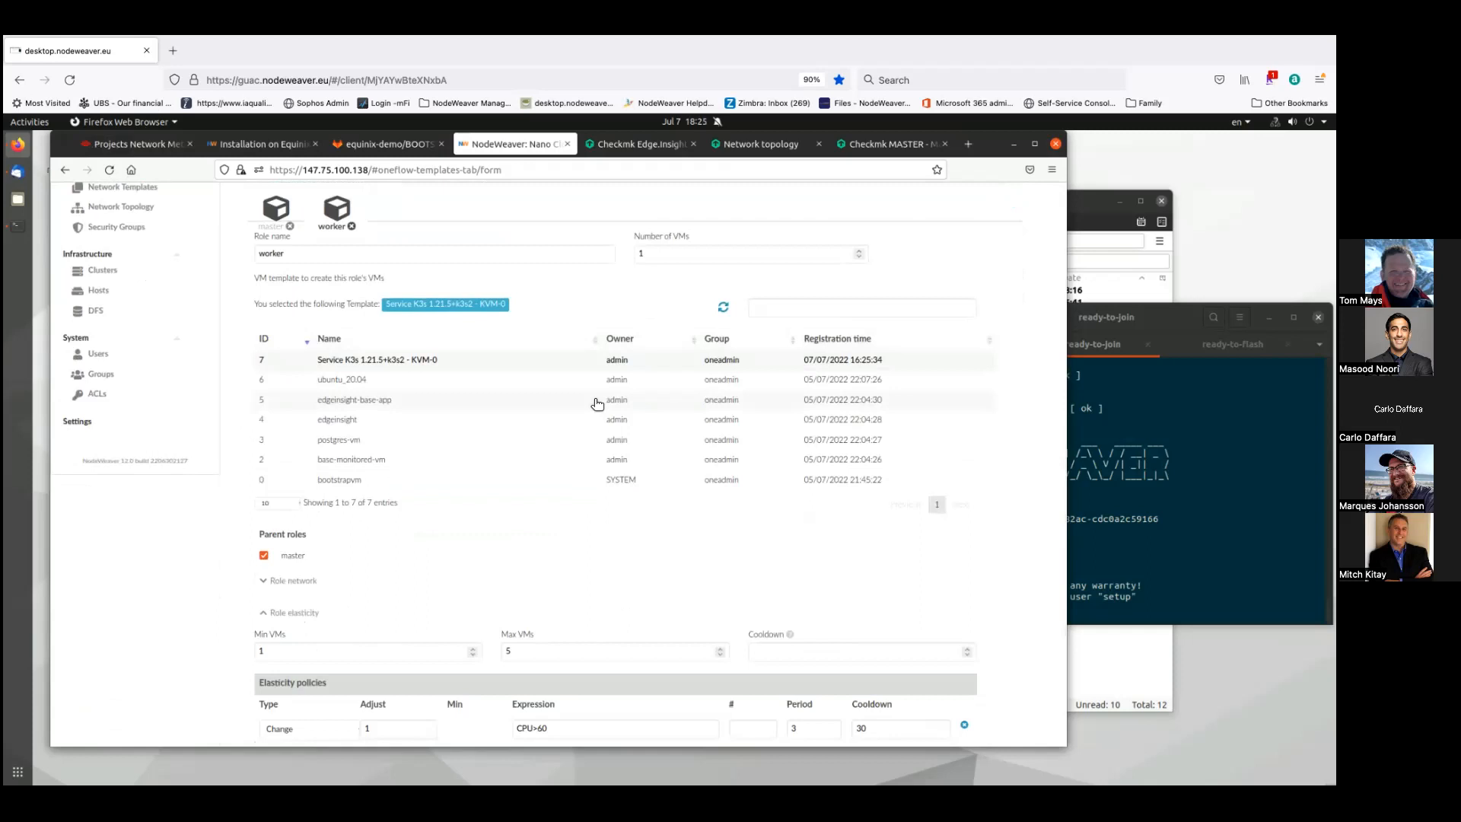
pyautogui.scroll(-2, 596, 403)
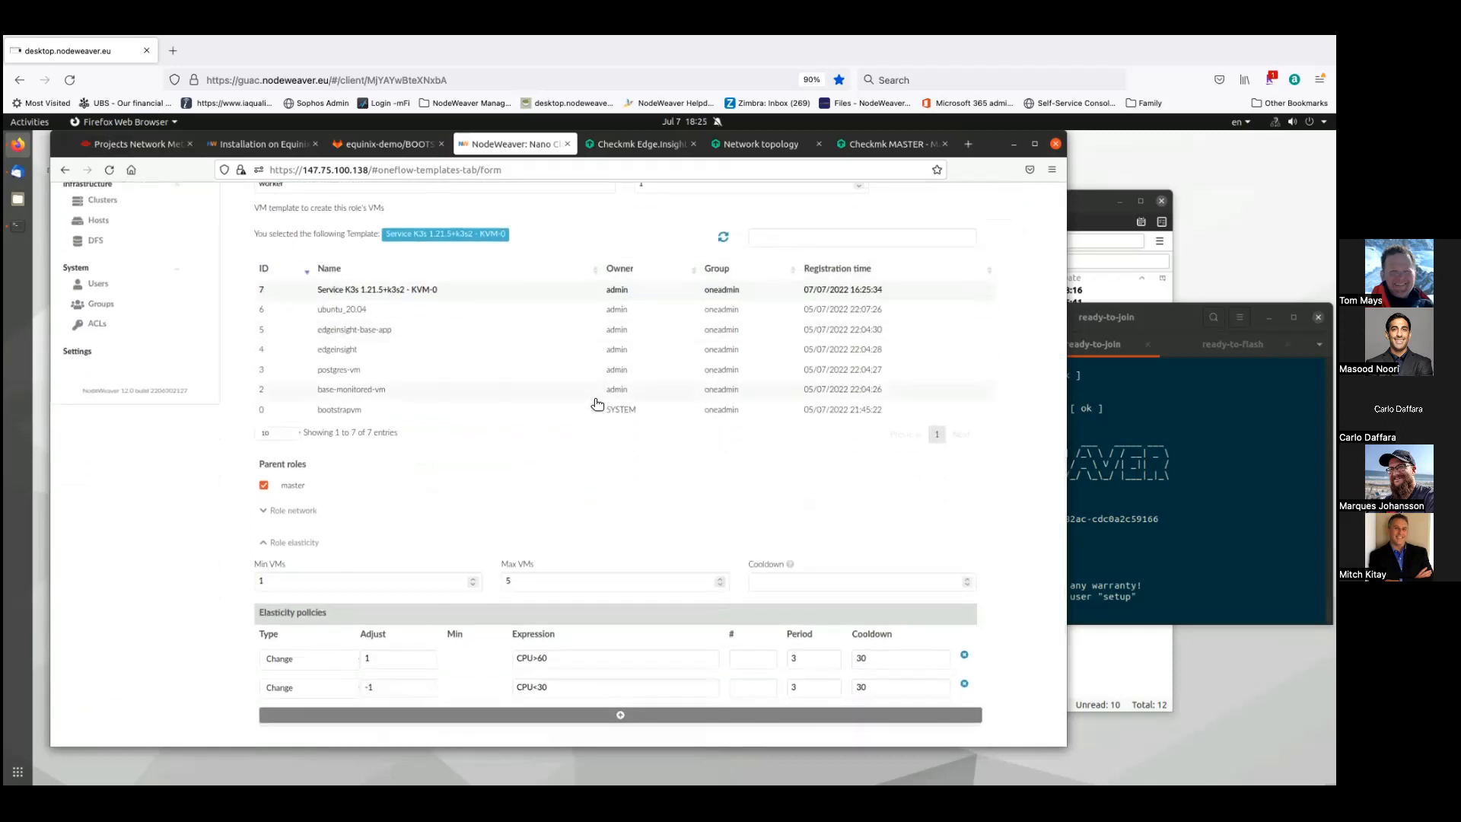
pyautogui.scroll(2, 596, 404)
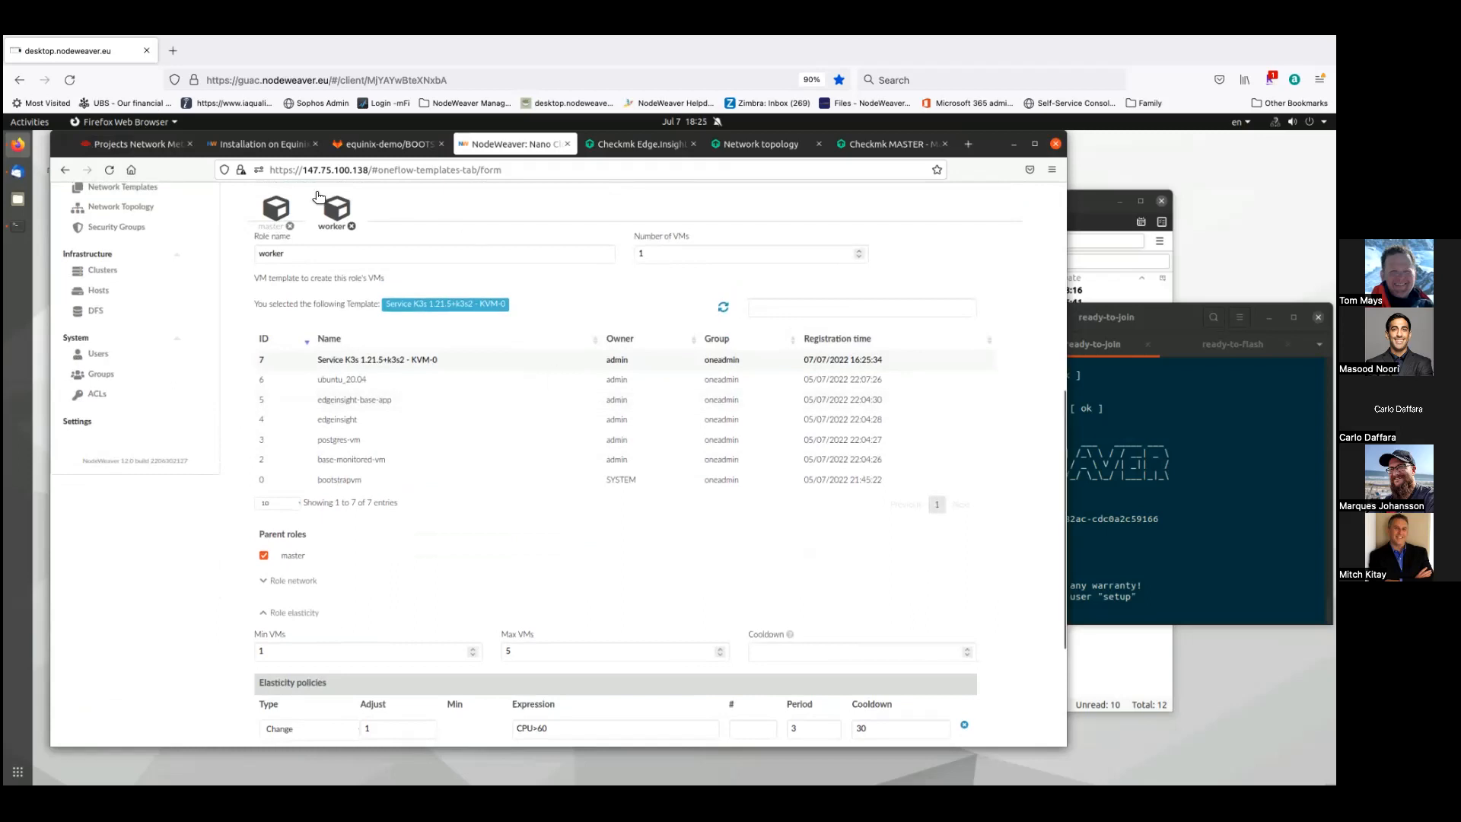
pyautogui.click(287, 204)
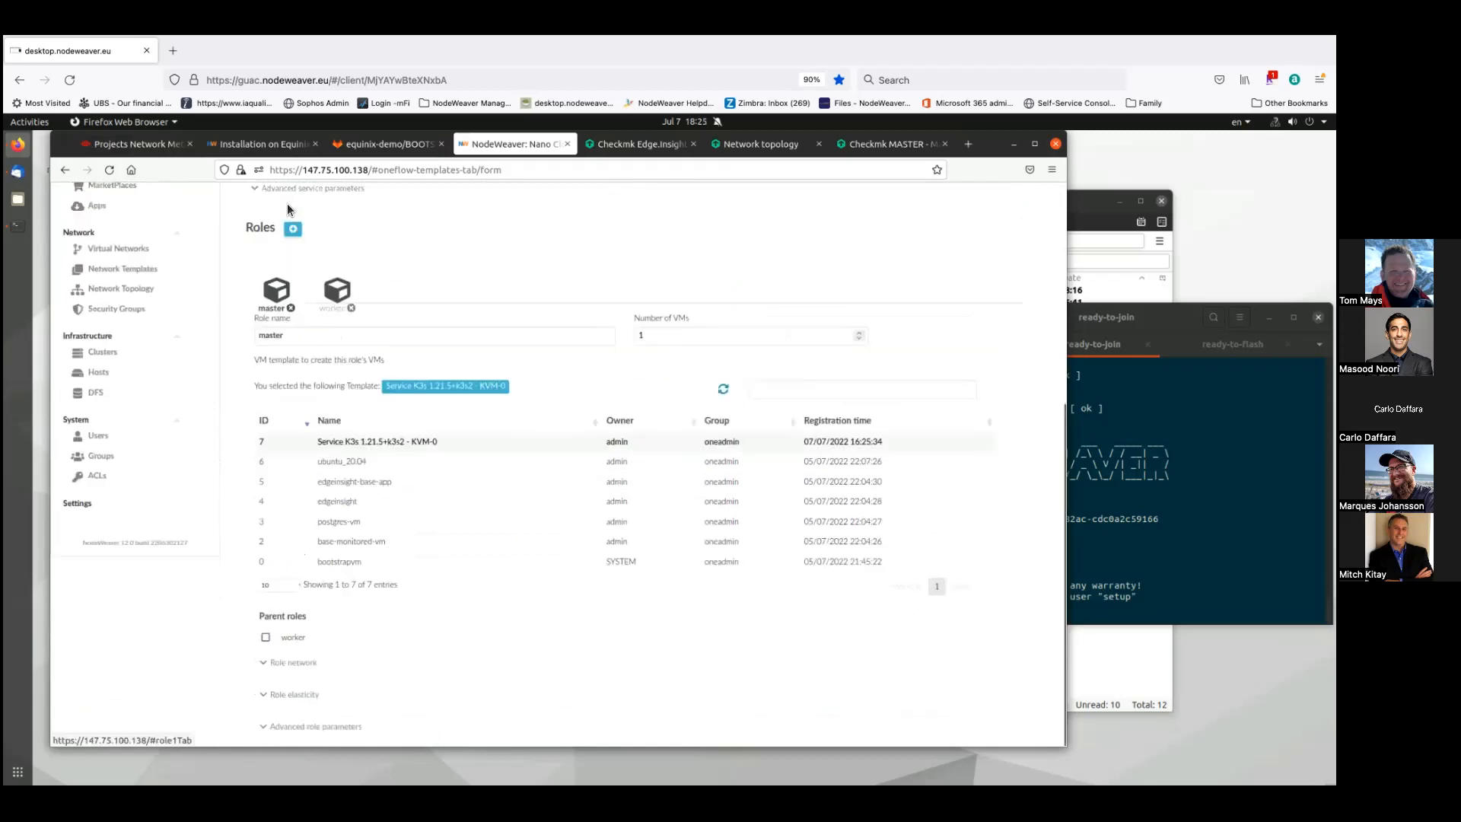
pyautogui.click(337, 289)
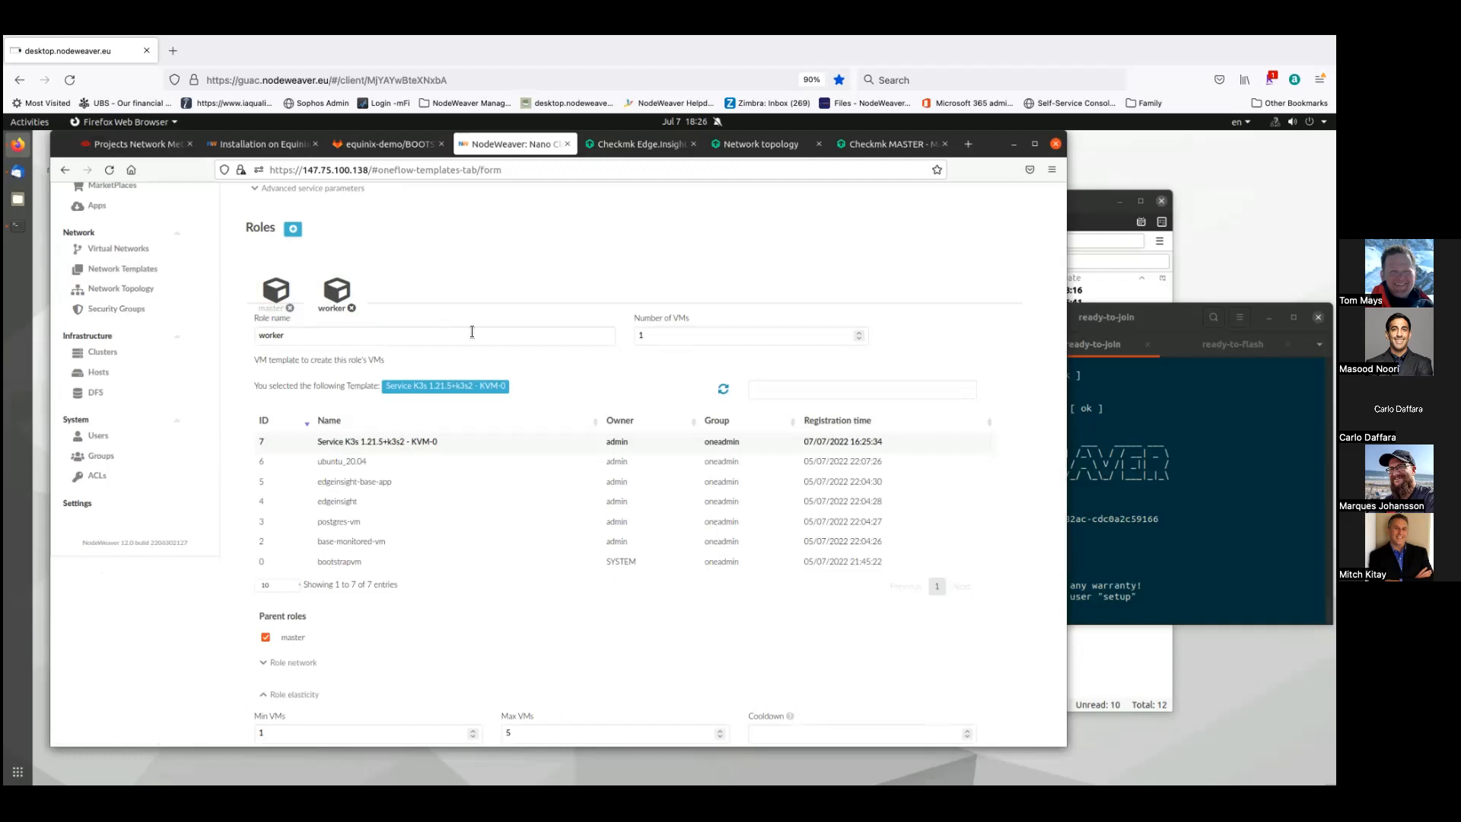
# - Show the K3s template's master role (1 VM, no parent role), then go to Virtual Networks
pyautogui.click(275, 293)
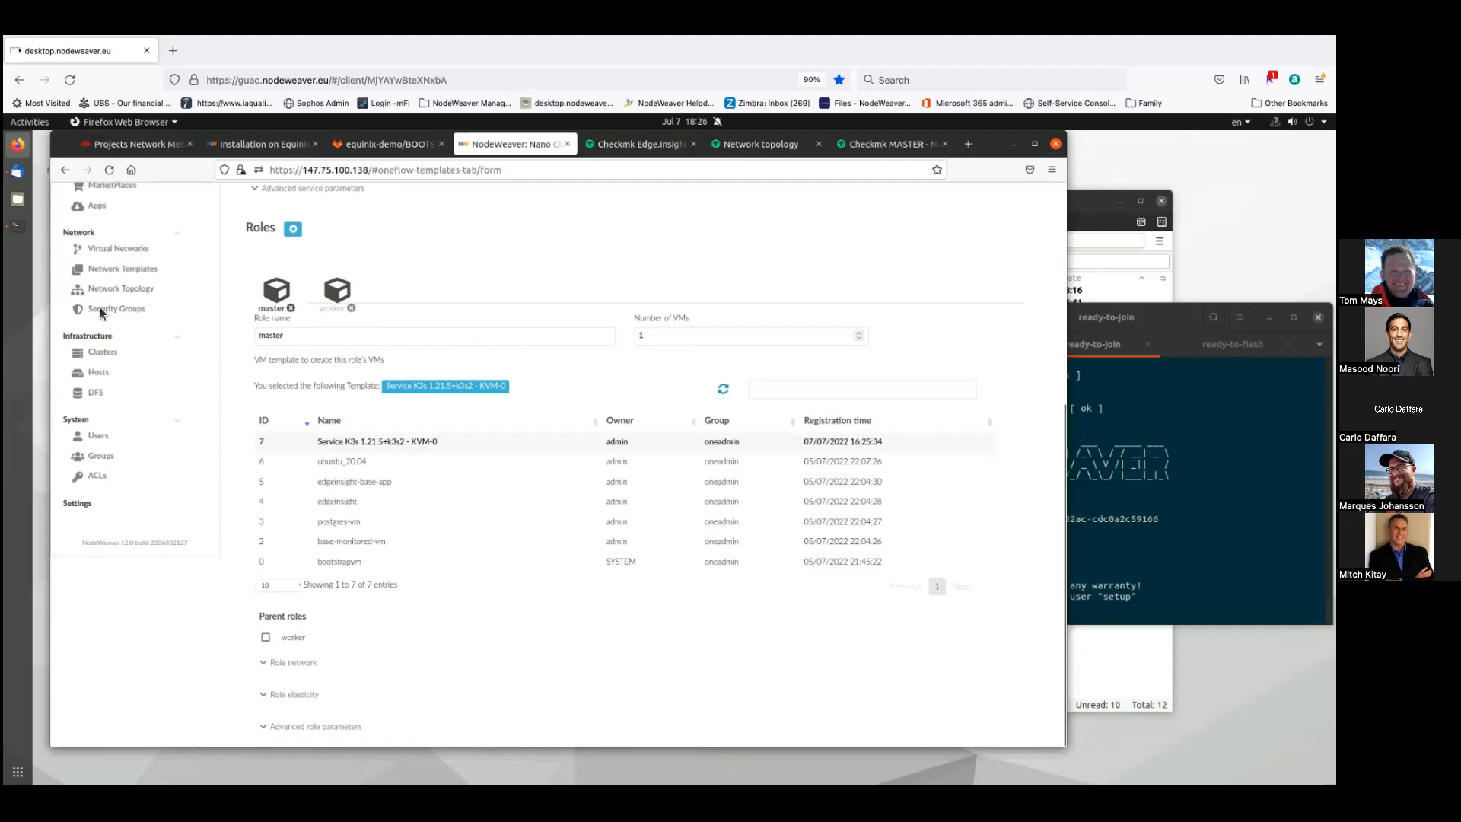
pyautogui.click(103, 250)
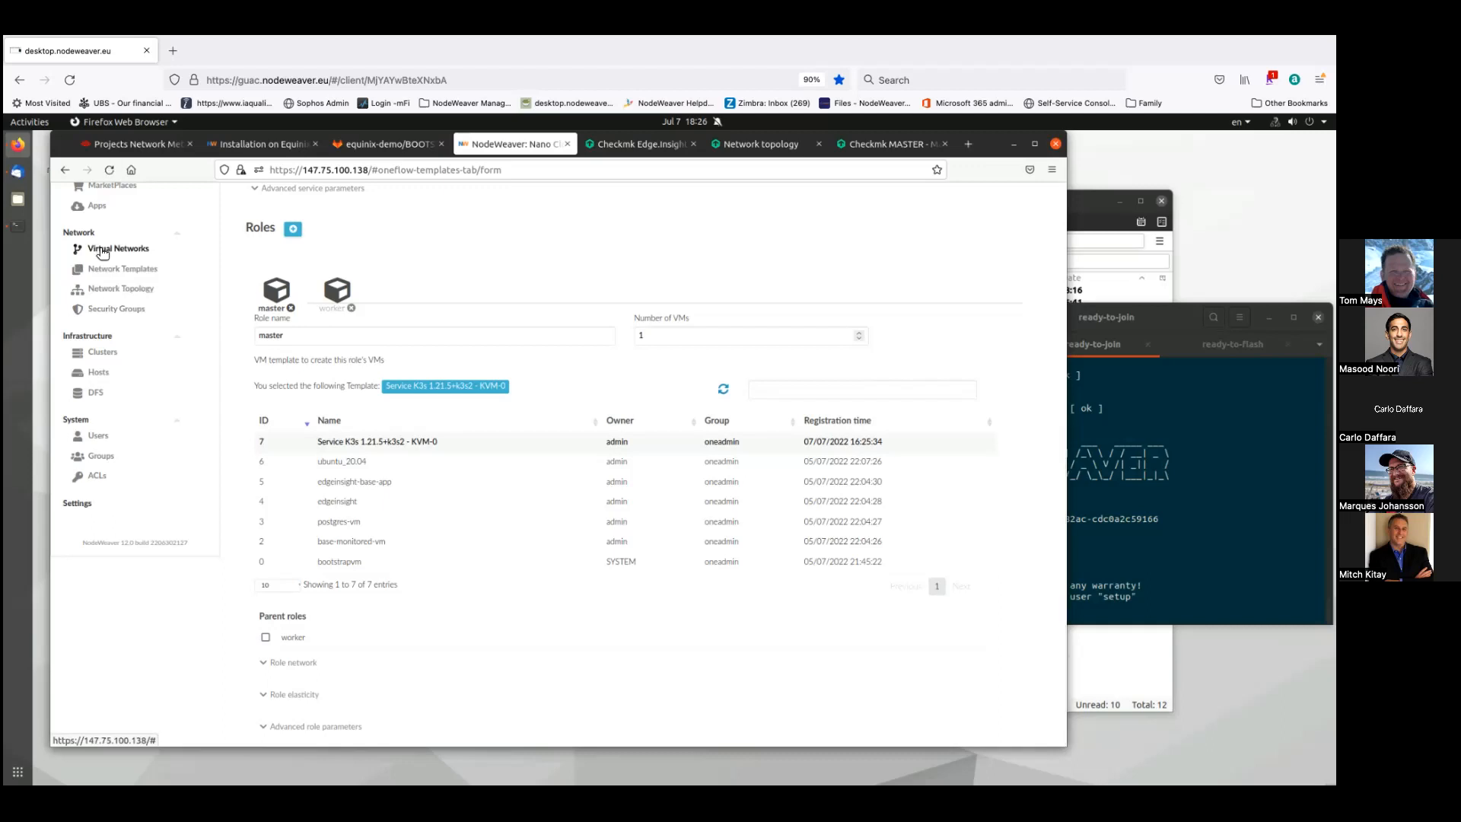
# - Bring the template's Public network configuration into view, then bring forward the ready-to-flash terminal
pyautogui.scroll(1, 124, 395)
pyautogui.scroll(3, 124, 396)
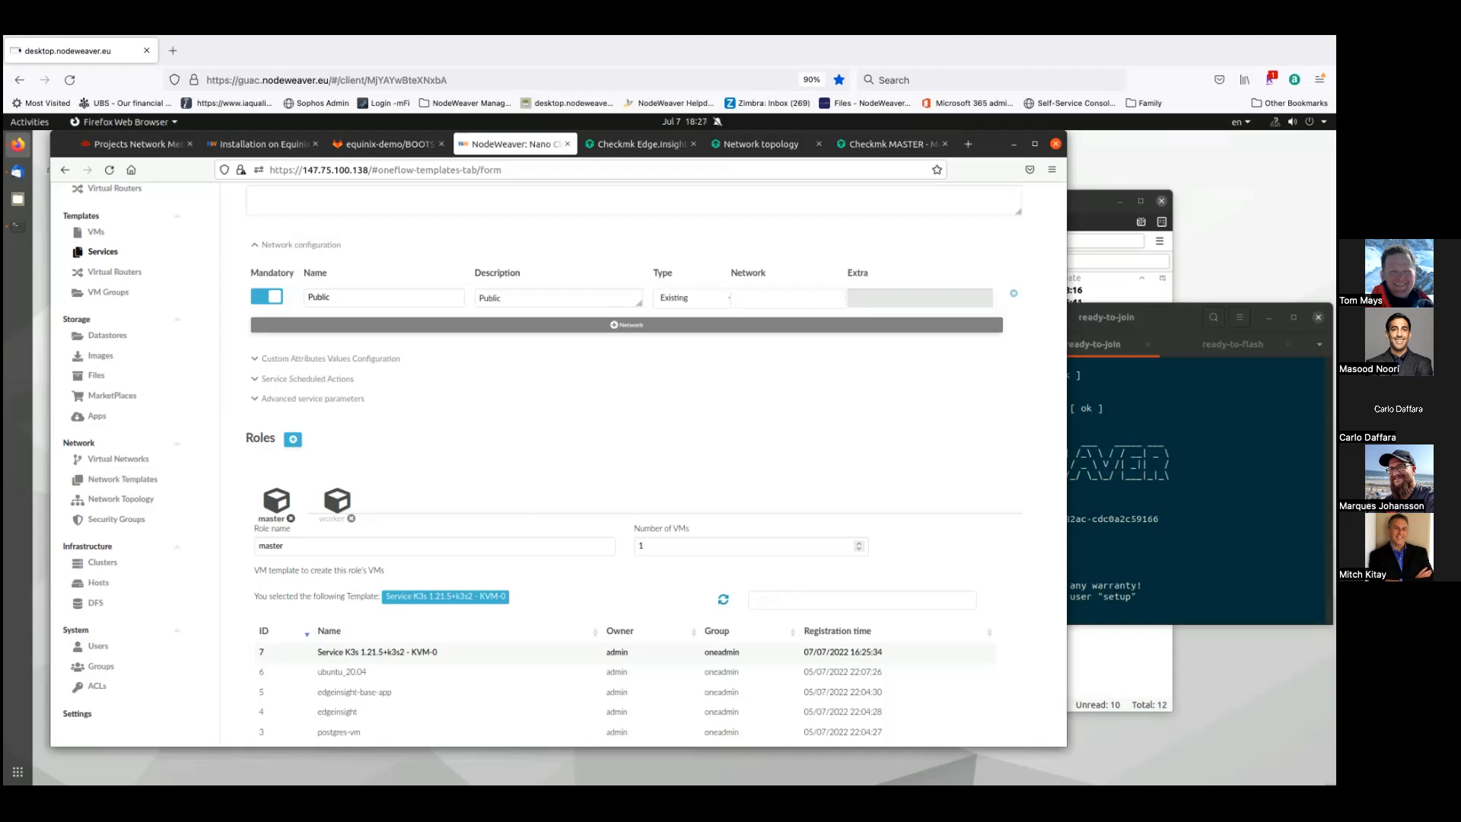
pyautogui.click(1233, 344)
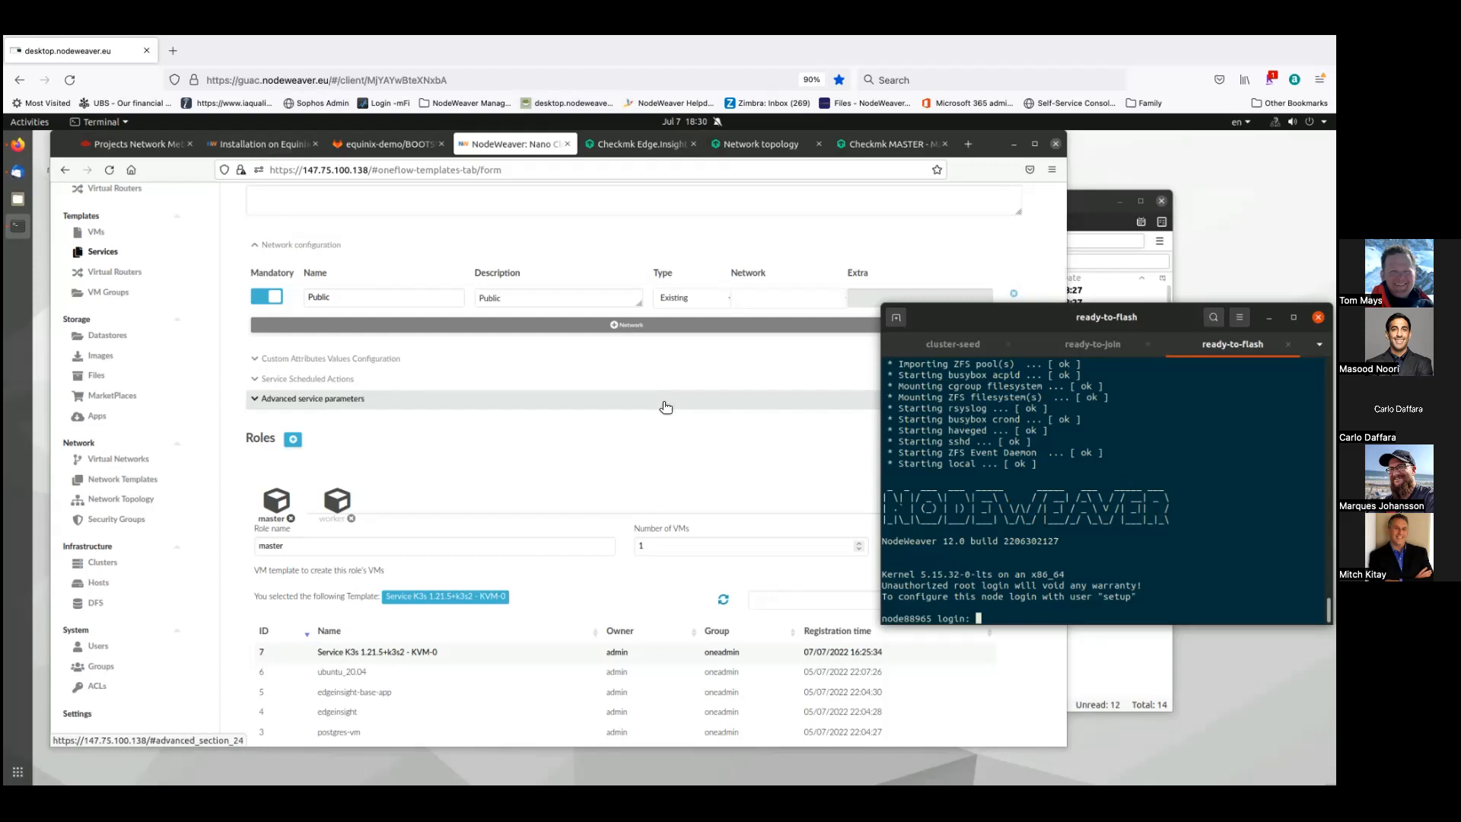
# - Open the DFS status page under Infrastructure after checking the node's login prompt
pyautogui.click(96, 603)
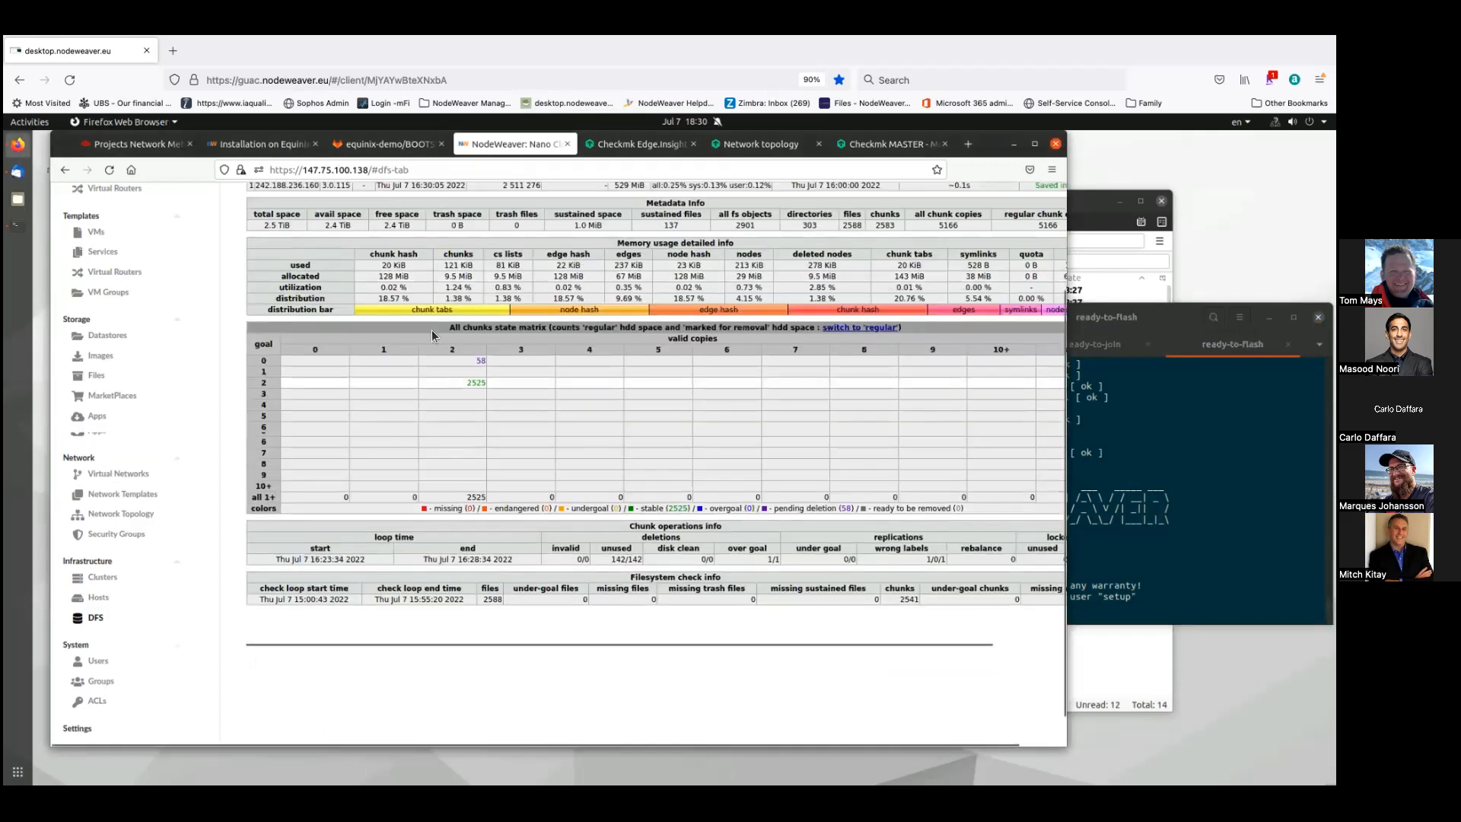
# - Expand the DFS Disks table, switch it from IPs to node names, and scroll to its space columns
pyautogui.scroll(3, 433, 295)
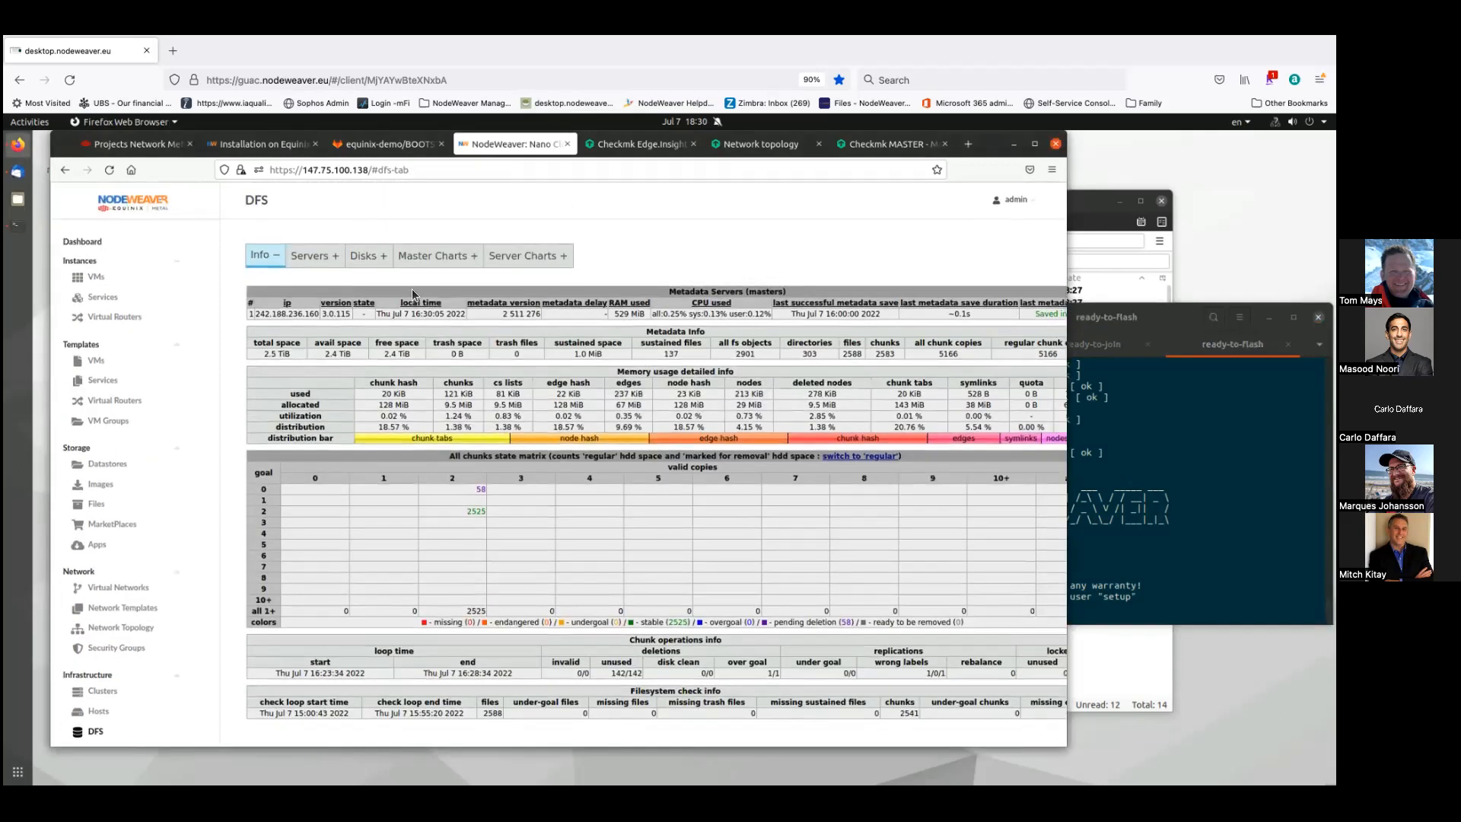
pyautogui.click(385, 259)
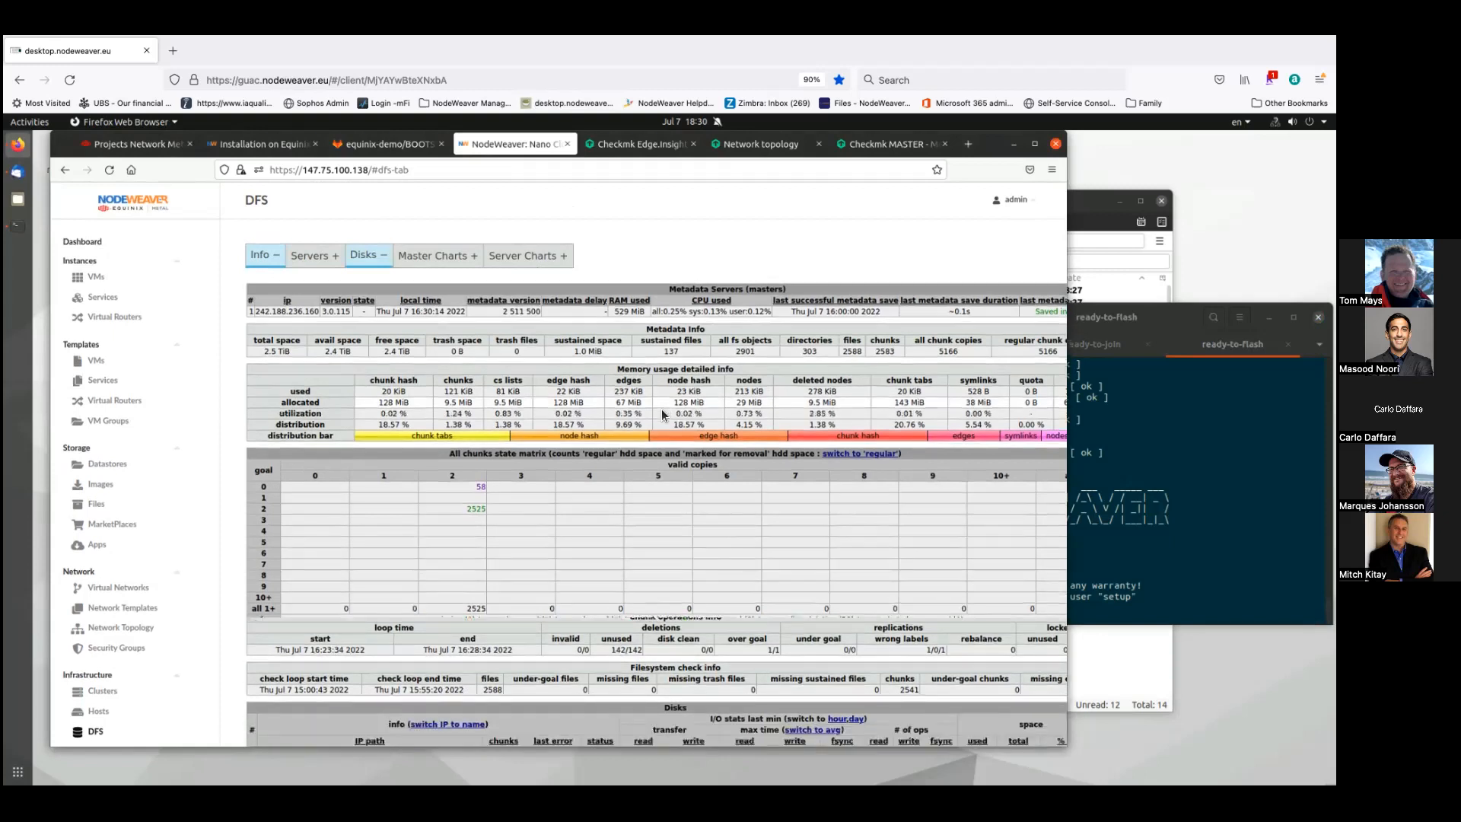
pyautogui.scroll(-3, 661, 414)
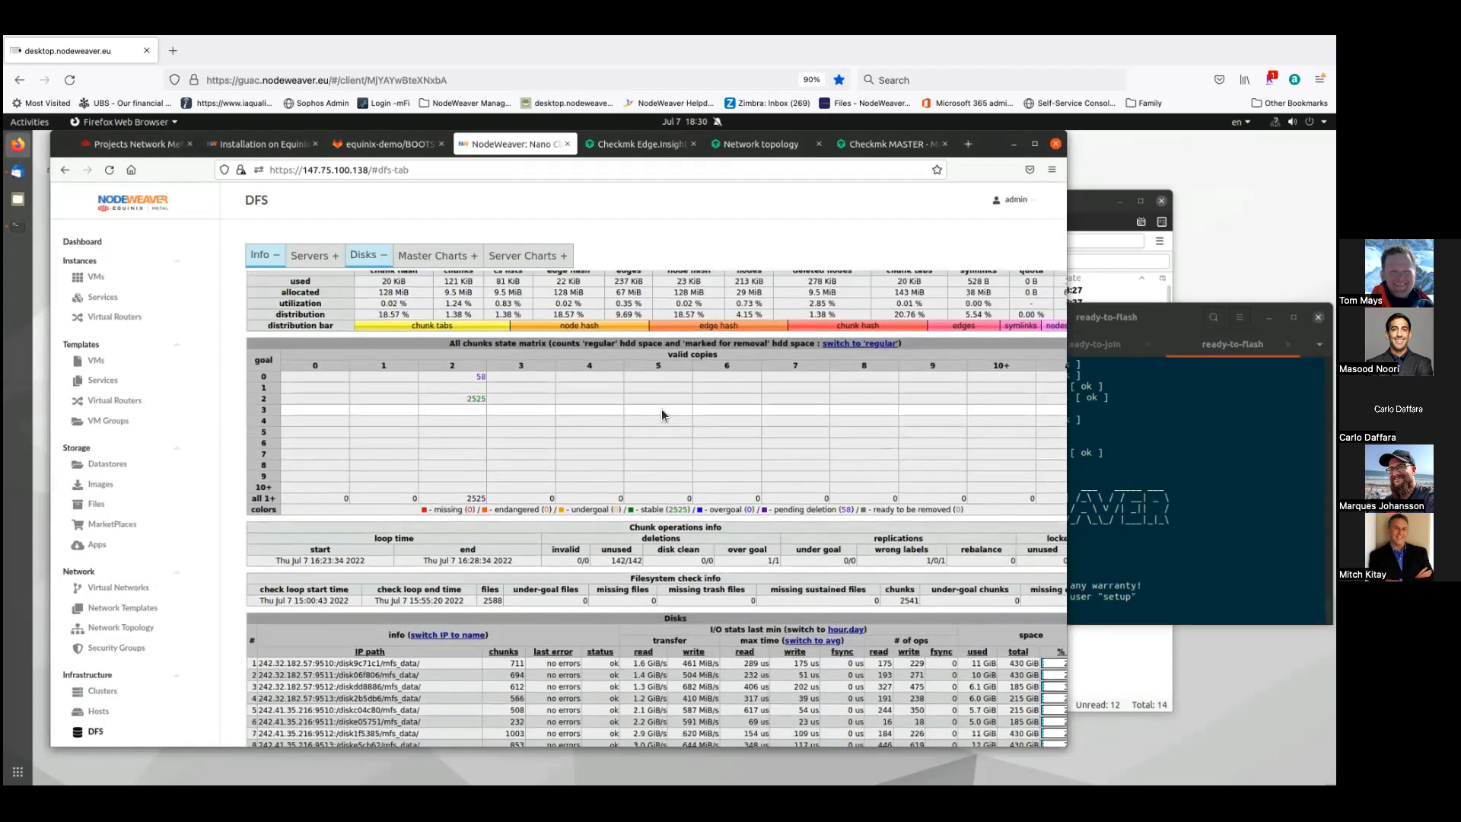
pyautogui.scroll(-3, 660, 415)
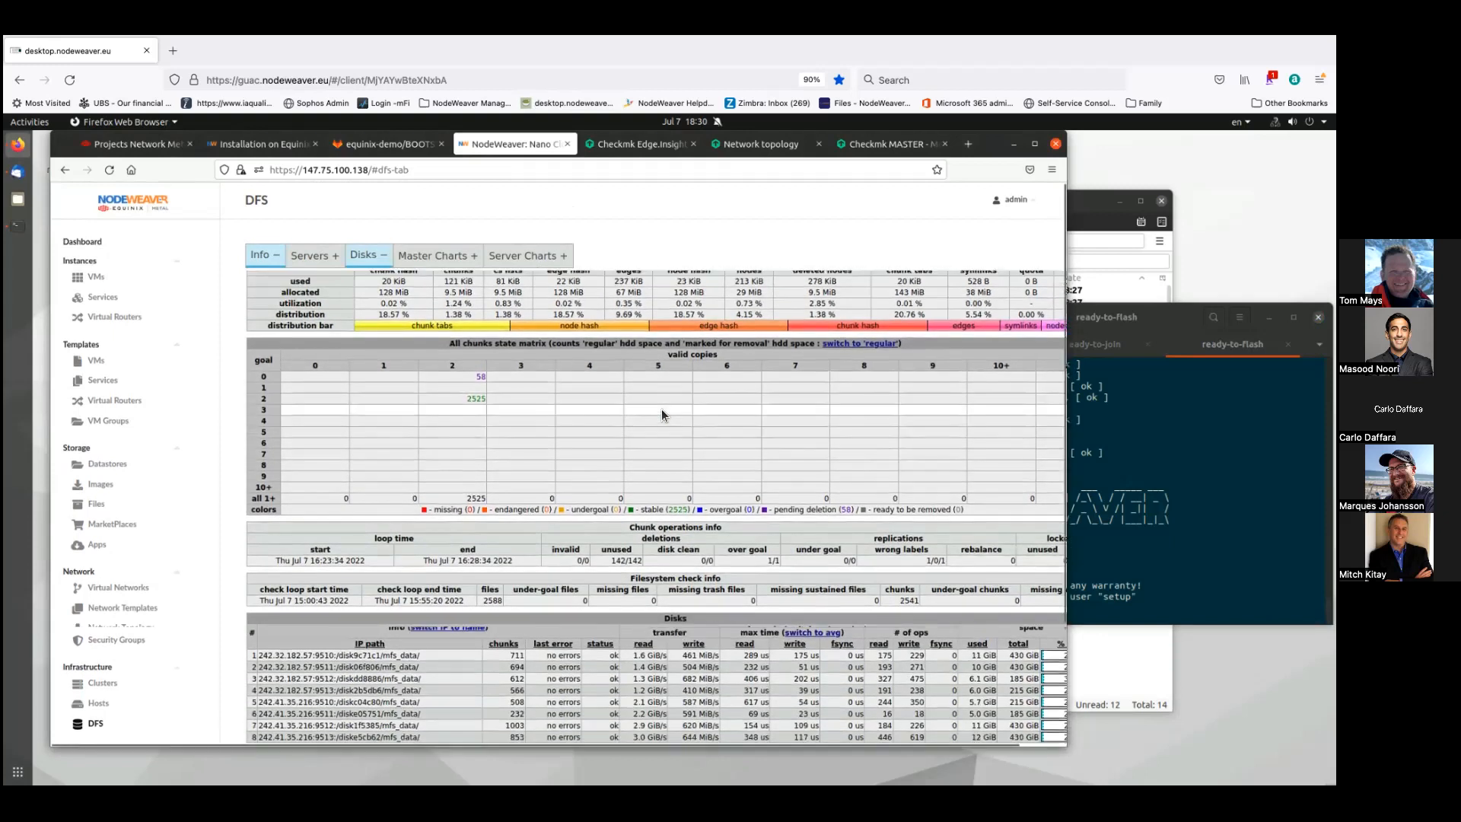
pyautogui.click(446, 564)
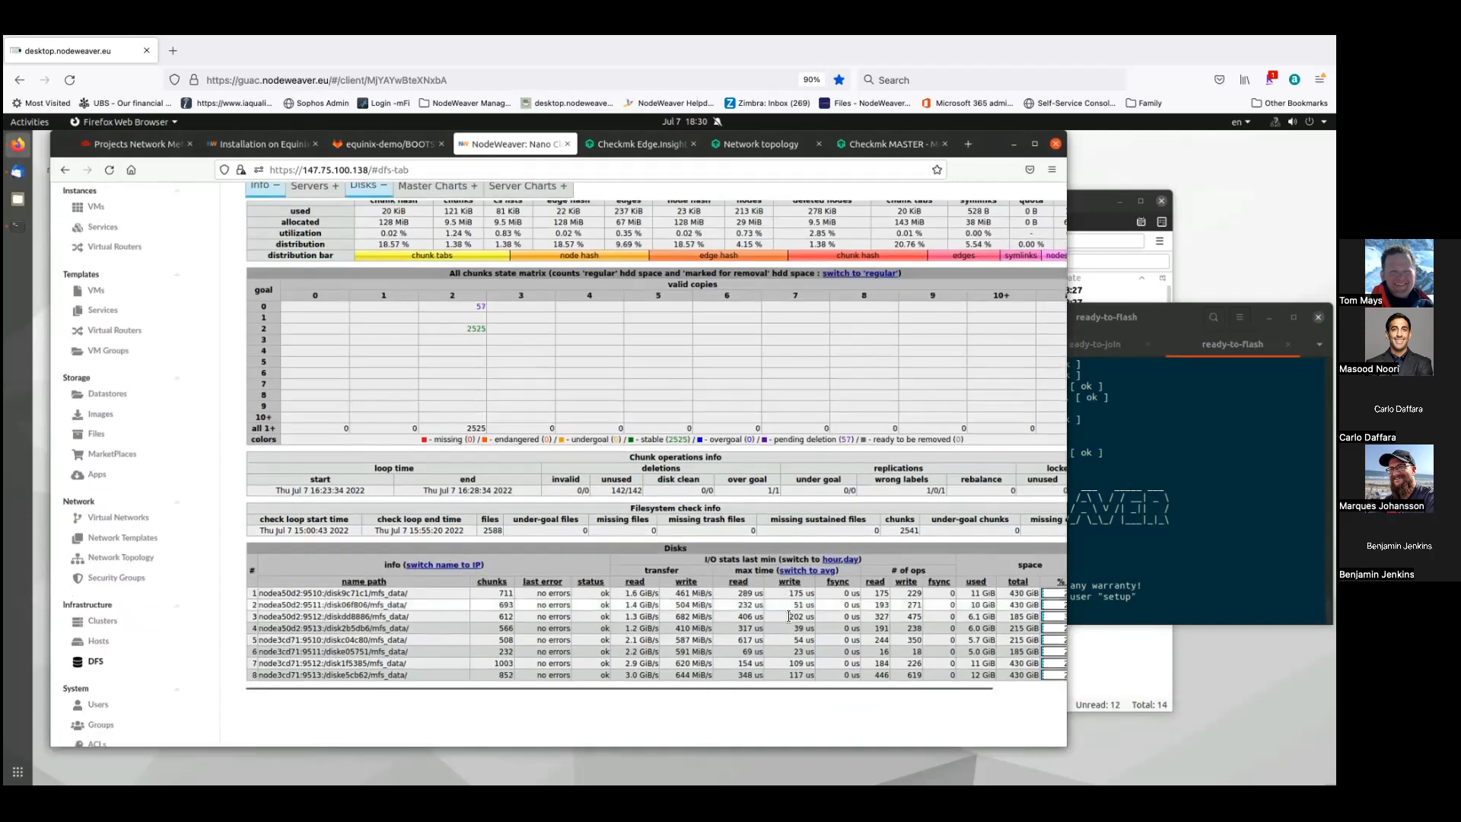
pyautogui.scroll(-3, 776, 586)
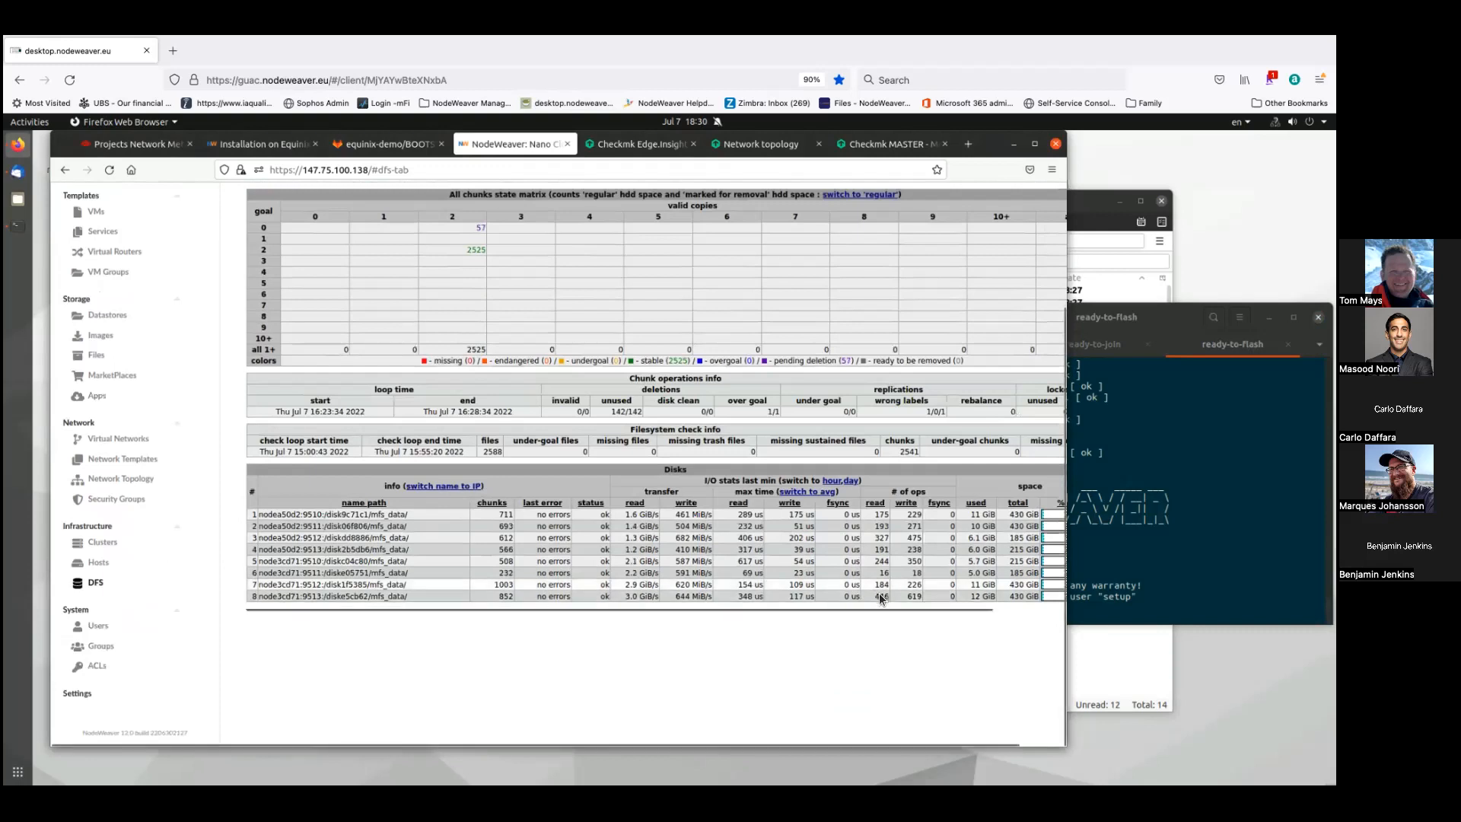
pyautogui.click(1016, 607)
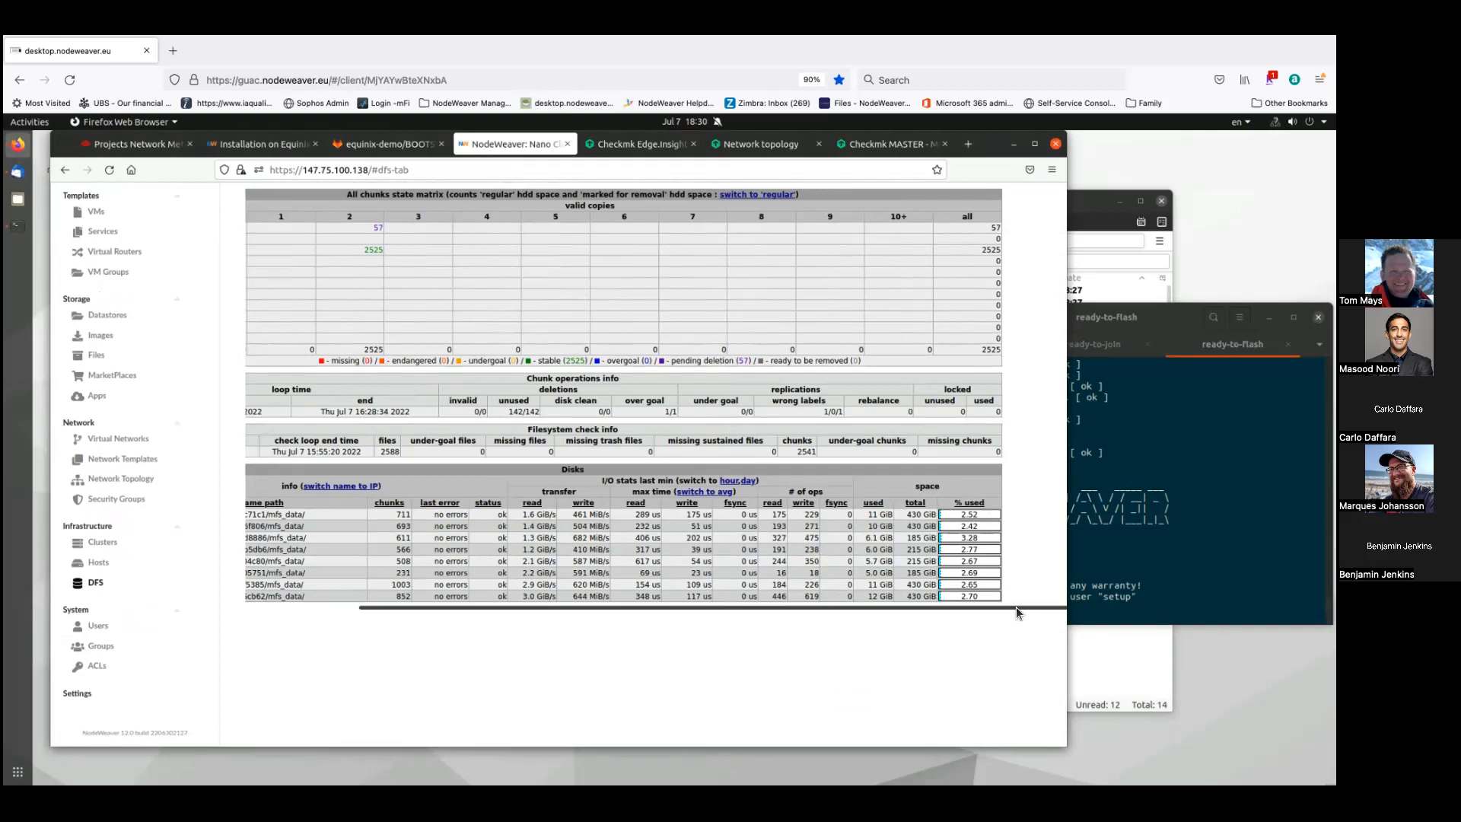
# - Look over the DFS Info and Disks panels, then open the Instances > VMs list
pyautogui.moveTo(1017, 607); pyautogui.dragTo(971, 605)
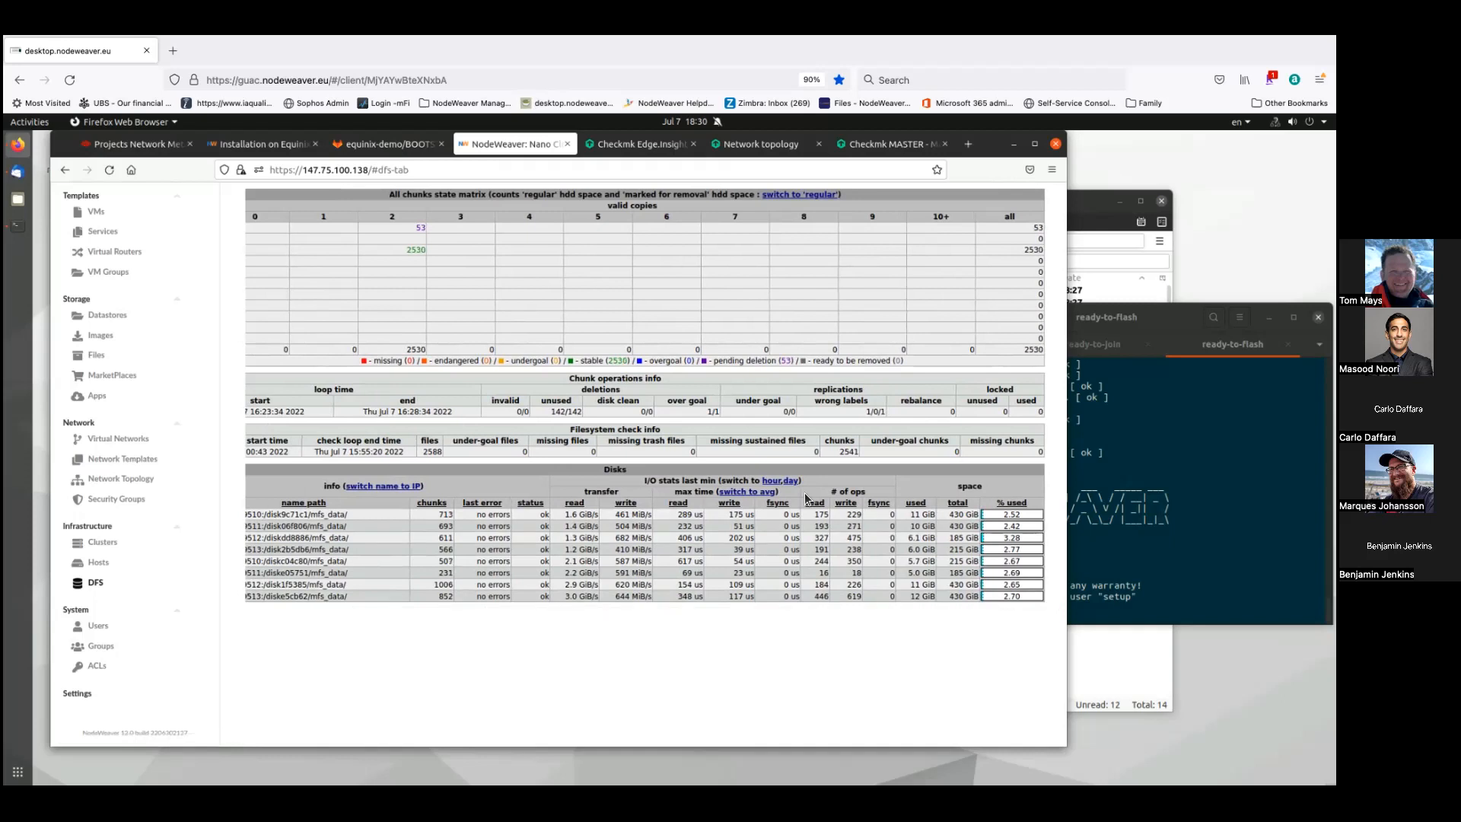
pyautogui.scroll(1, 601, 455)
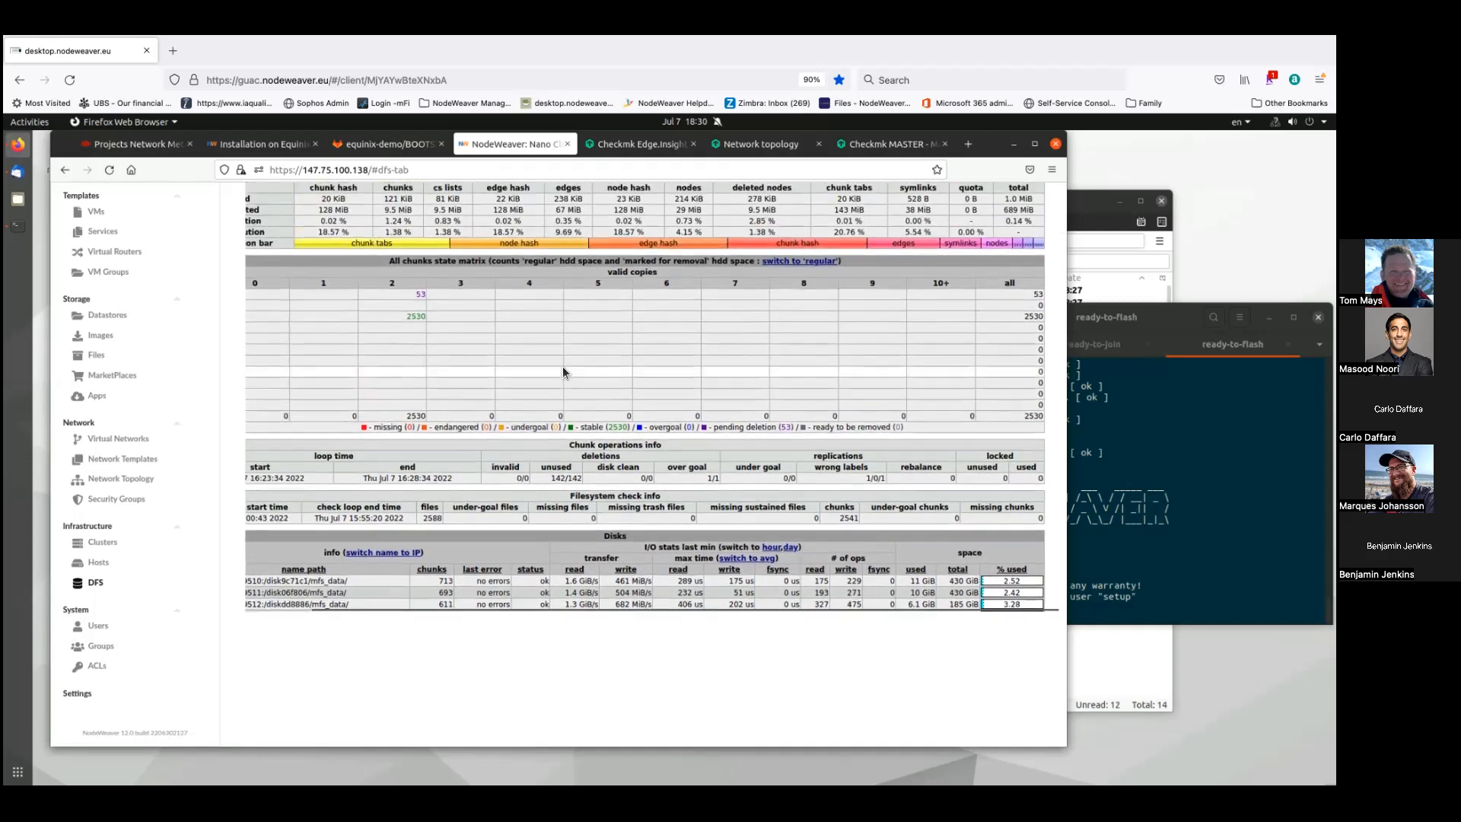
pyautogui.scroll(1, 564, 373)
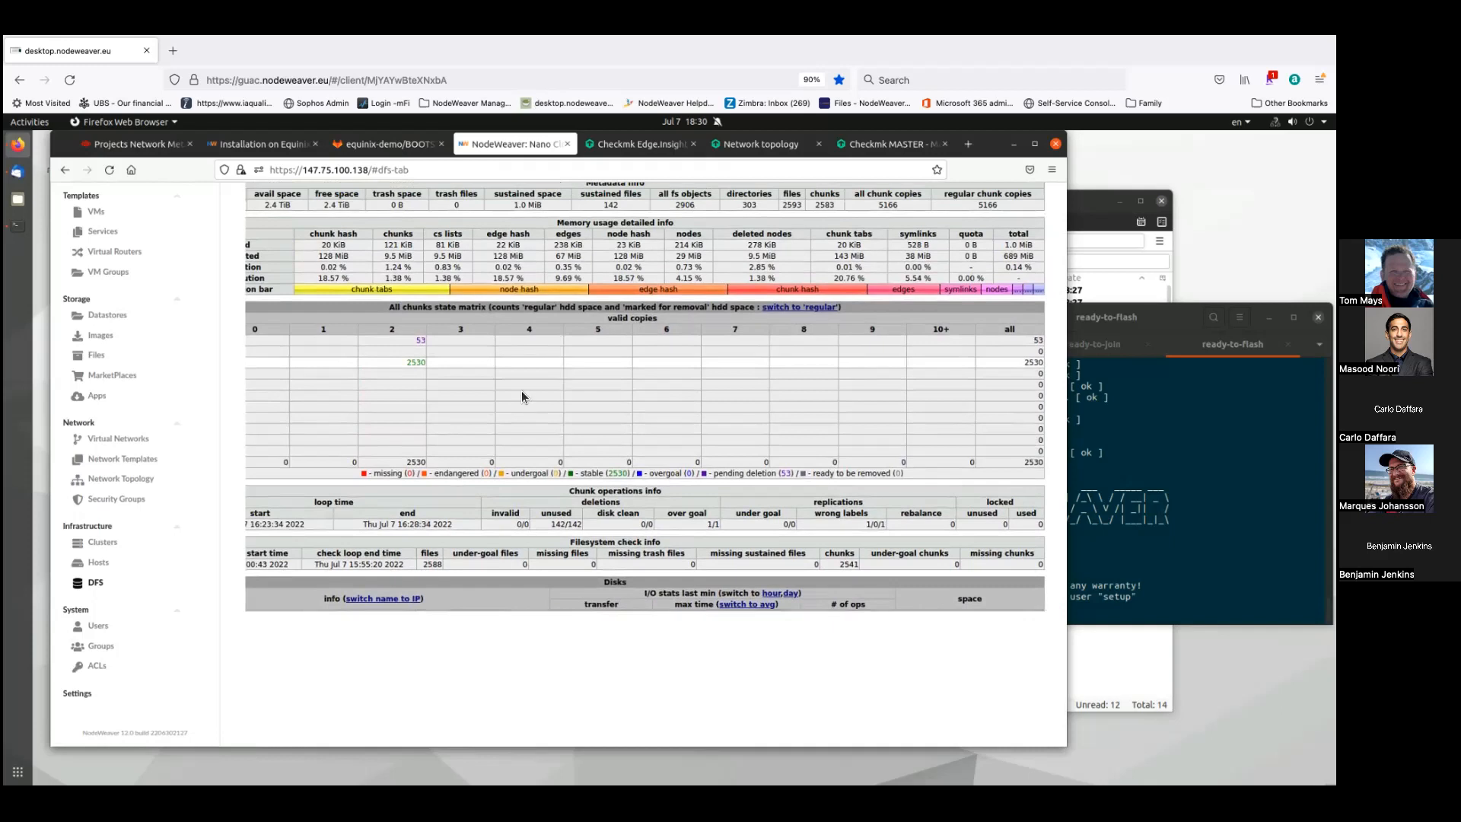
pyautogui.click(277, 605)
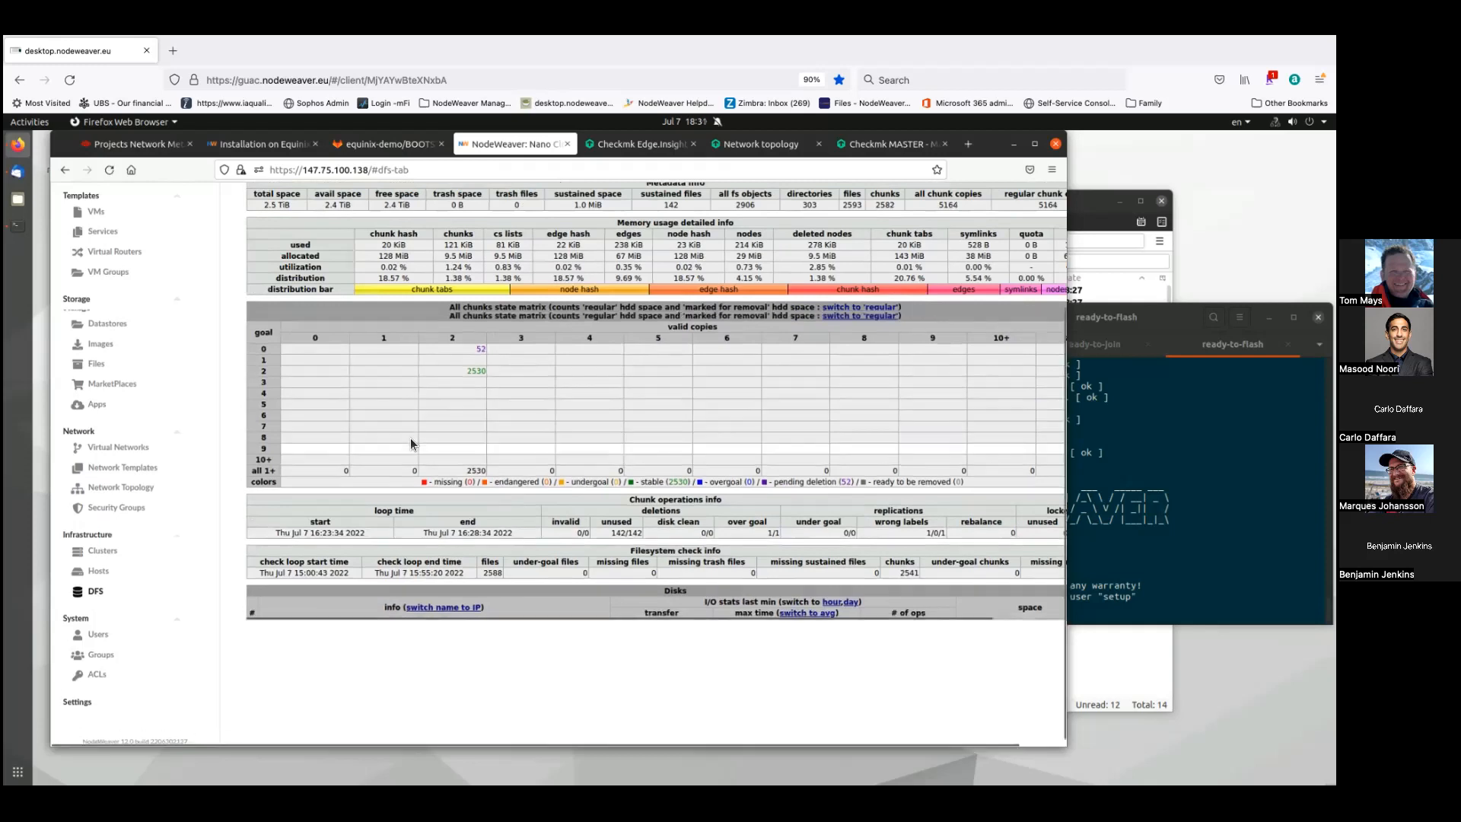
pyautogui.scroll(4, 411, 441)
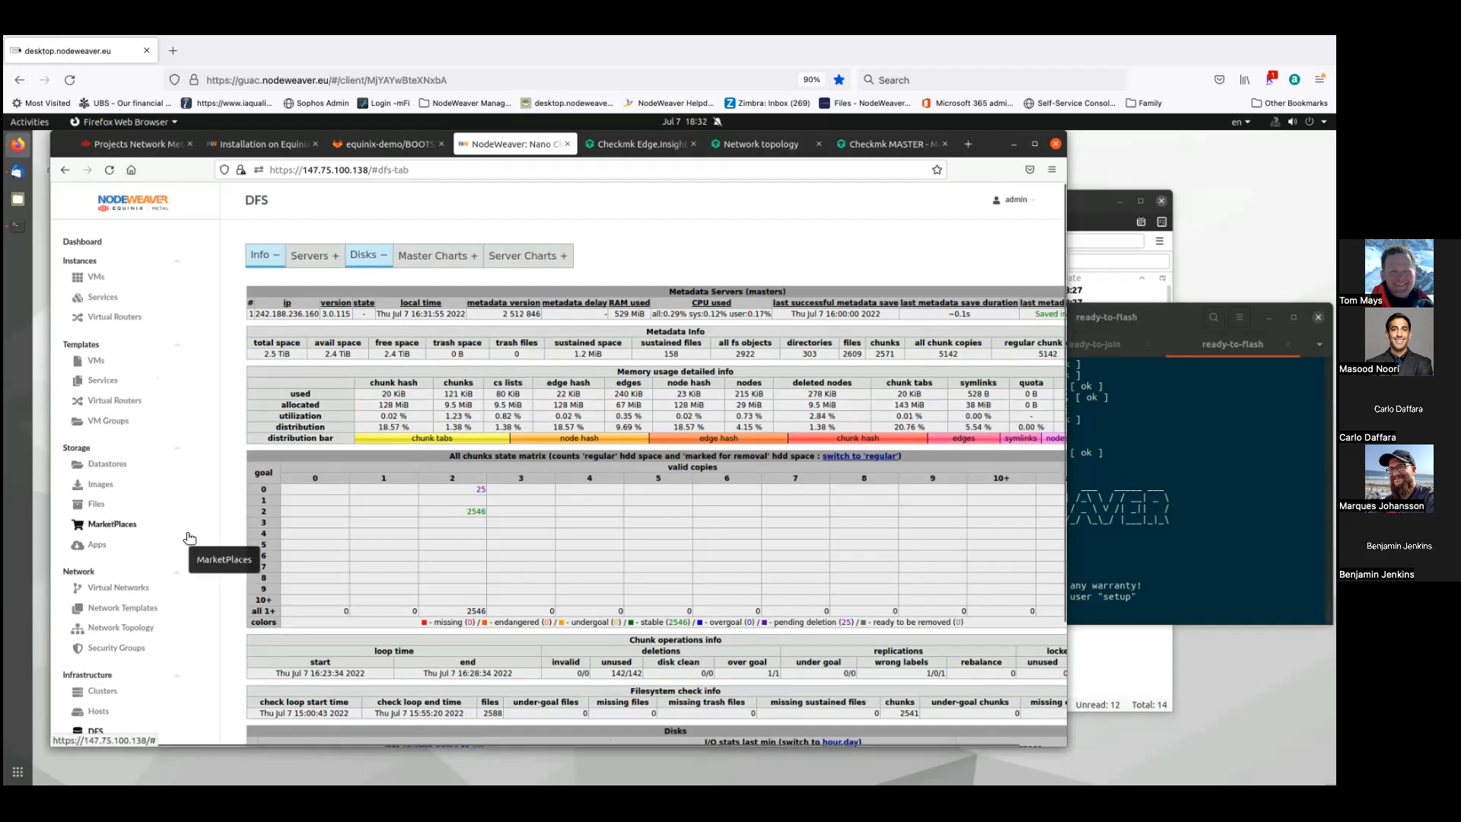
pyautogui.click(97, 284)
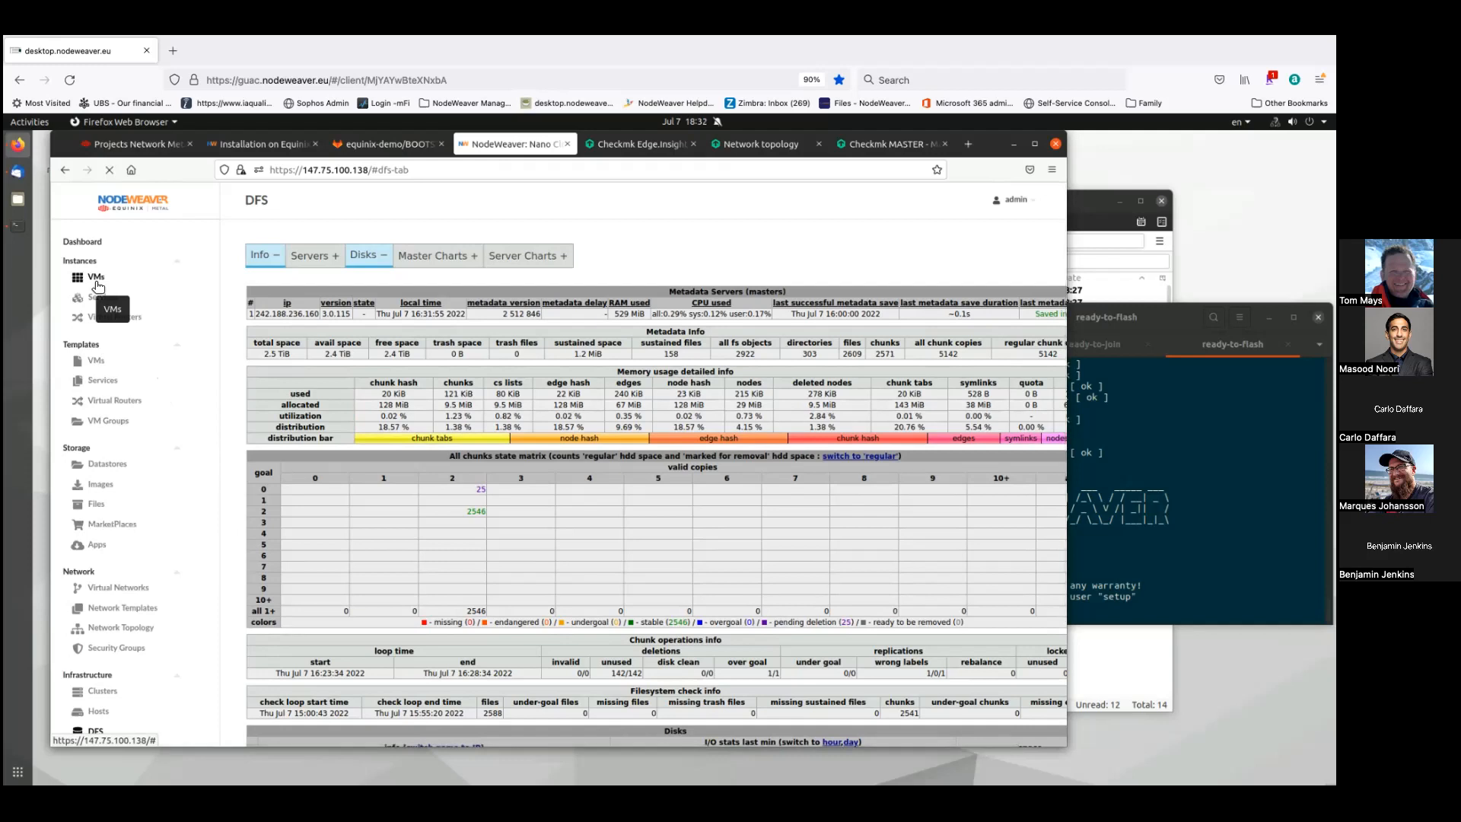